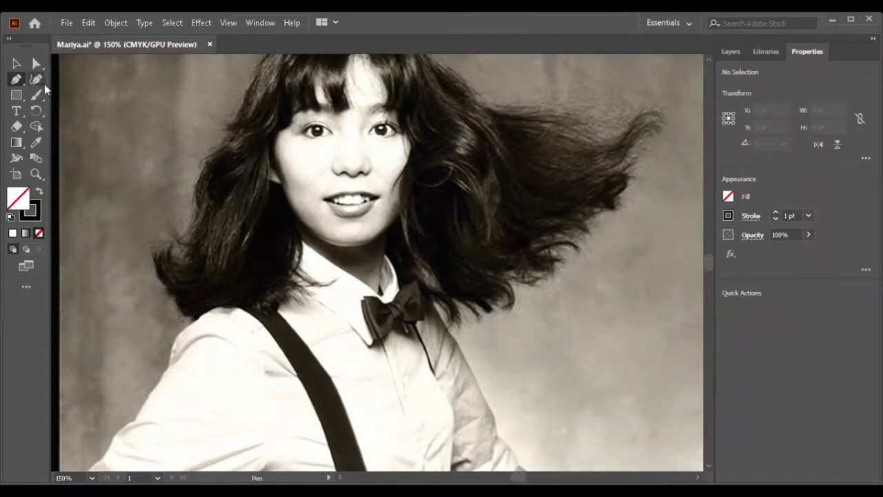
Undock the Layers panel and bring the side dock back to the Properties view.
scroll(318, 128, "up", 2)
left_click(765, 51)
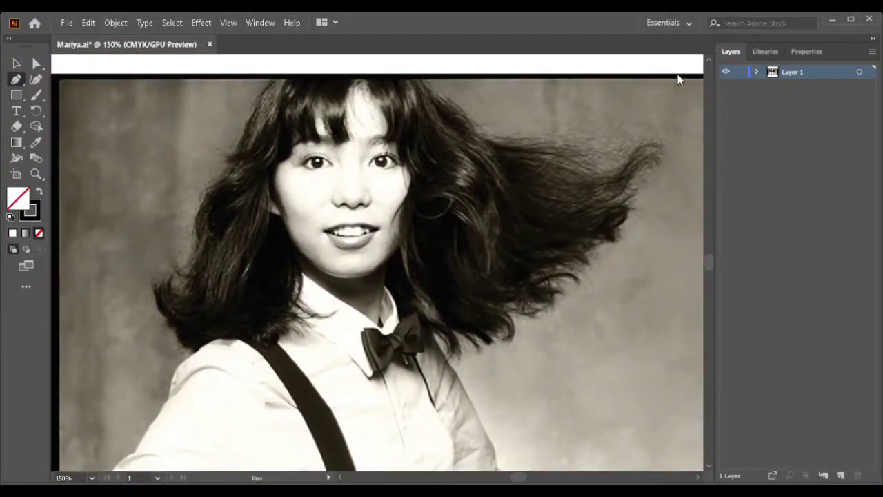
left_click_drag(736, 44, 569, 47)
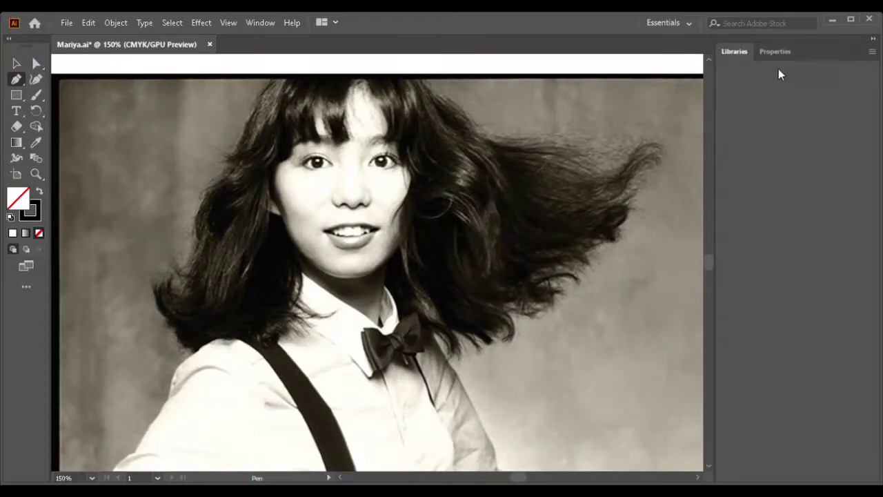
left_click(776, 51)
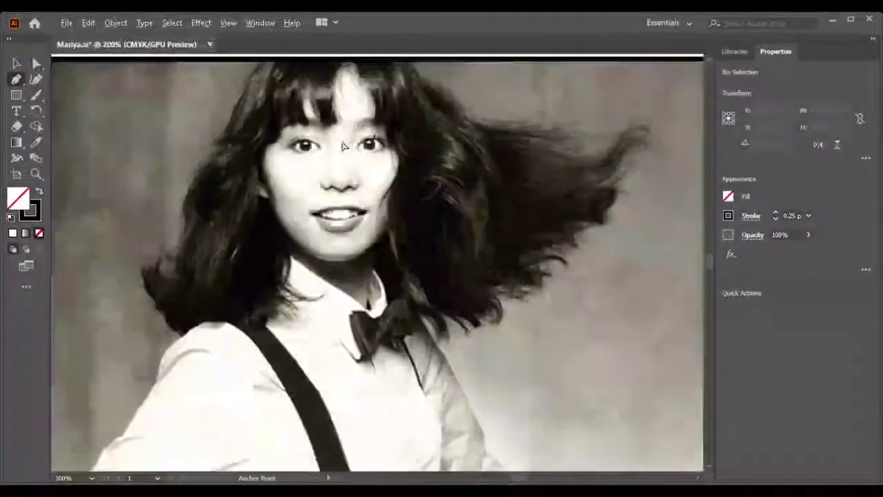
scroll(289, 185, "up", 1)
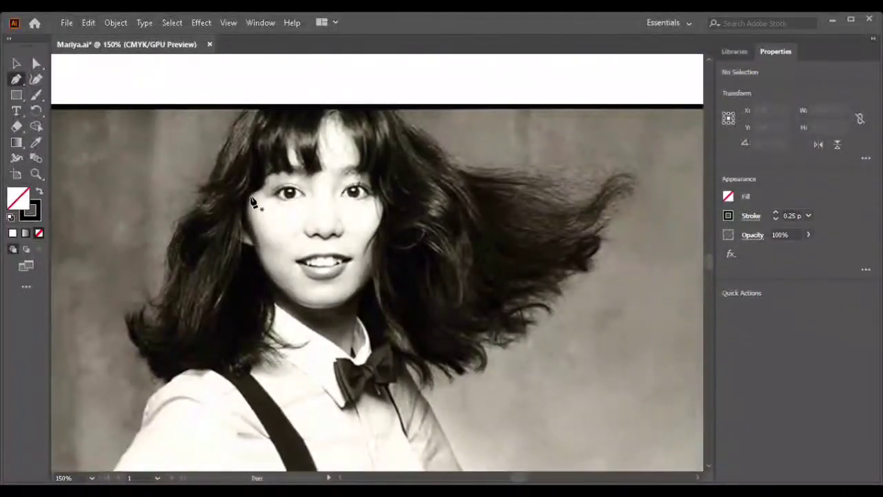
Trace the face outline from the left temple around the jaw and chin to the right temple.
left_click(256, 247)
scroll(256, 247, "up", 2)
left_click_drag(287, 312, 312, 343)
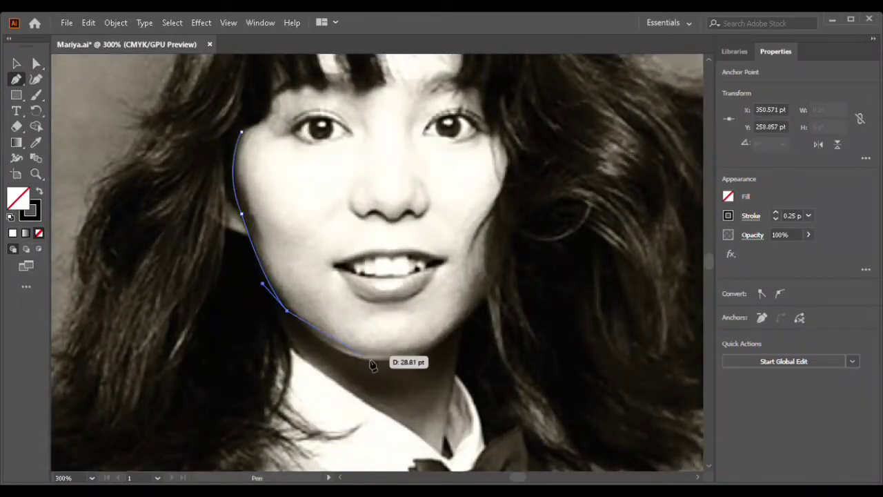
left_click_drag(372, 360, 475, 329)
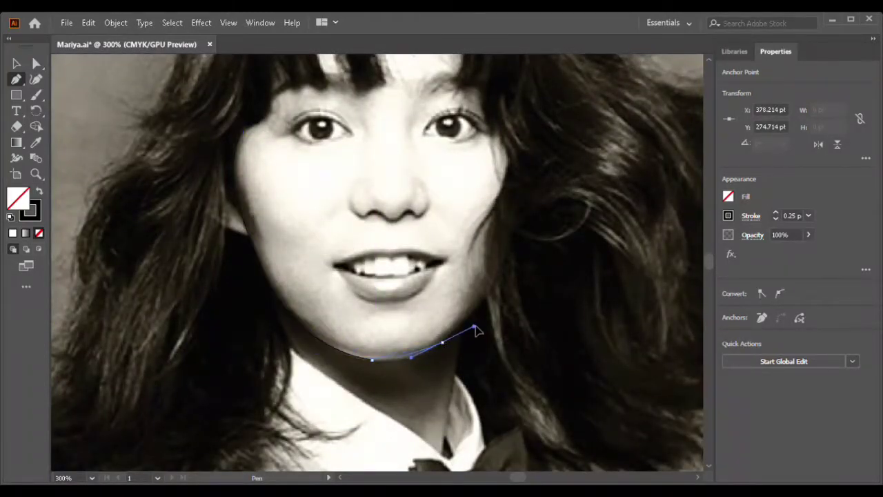
scroll(444, 347, "right", 4)
left_click_drag(371, 281, 389, 253)
scroll(388, 253, "up", 2)
left_click_drag(401, 196, 390, 150)
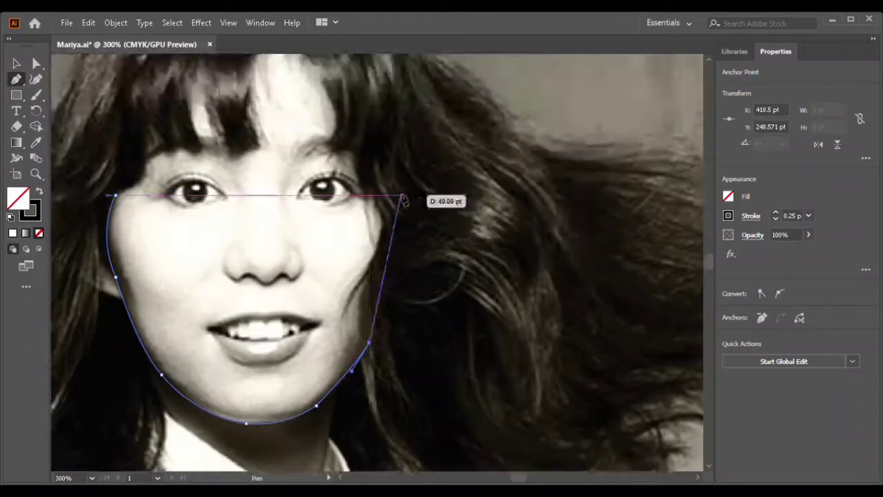
scroll(404, 197, "up", 2)
Add corner points across the top of the head and close the face outline at its start.
left_click_drag(384, 108, 414, 103)
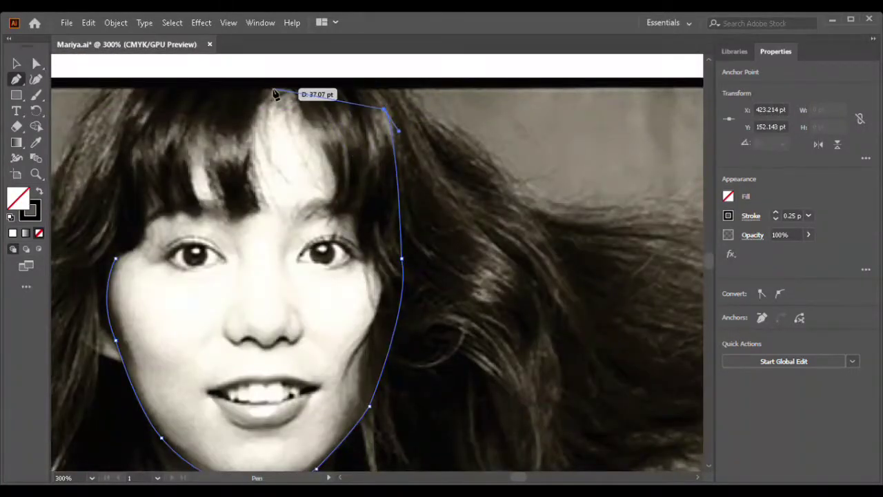
left_click_drag(273, 88, 295, 84)
key("ctrl+z")
left_click(369, 90)
left_click(155, 90)
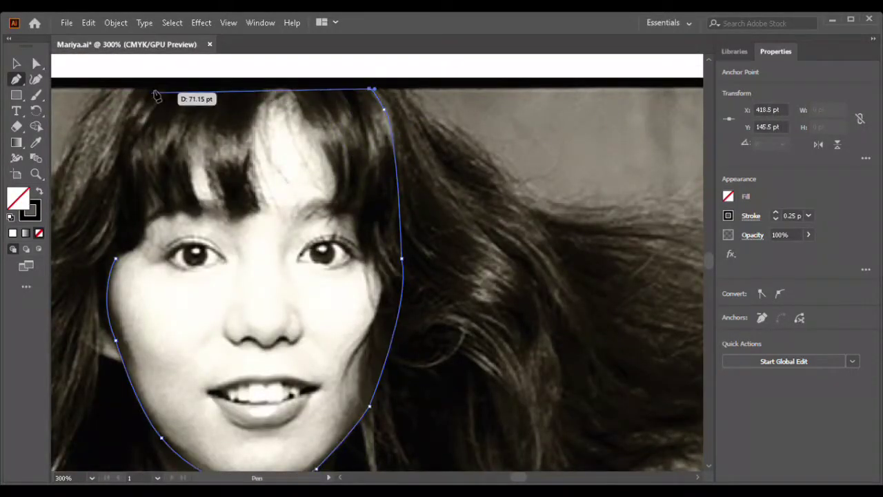
left_click_drag(115, 259, 95, 294)
scroll(290, 201, "down", 3)
scroll(290, 200, "left", 2)
scroll(286, 203, "up", 3)
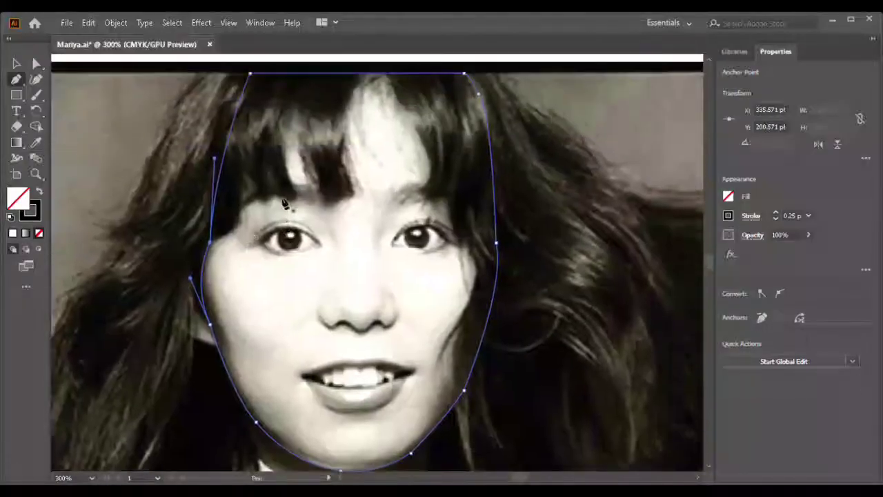
scroll(304, 199, "up", 1)
left_click(339, 193)
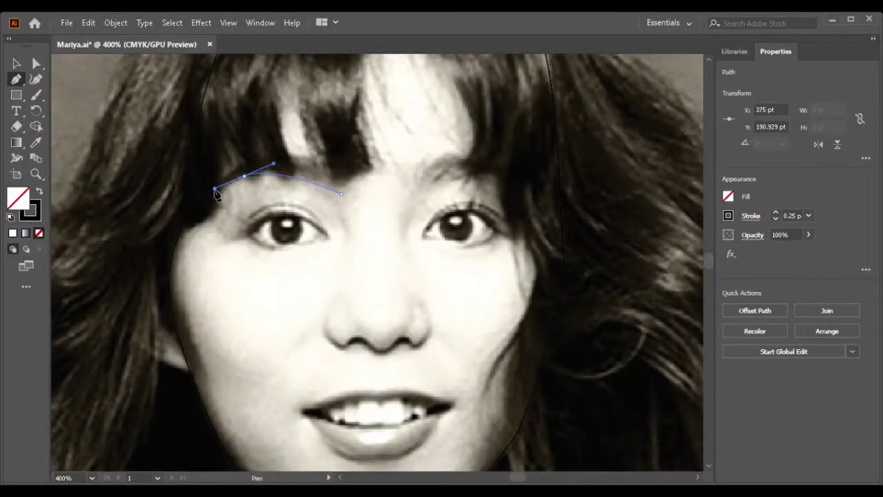
Pen curved closed outlines along the left eyebrow and the right eyebrow's arch.
mouse_move(216, 195)
left_mouse_down()
mouse_move(252, 183)
mouse_move(214, 198)
left_mouse_up()
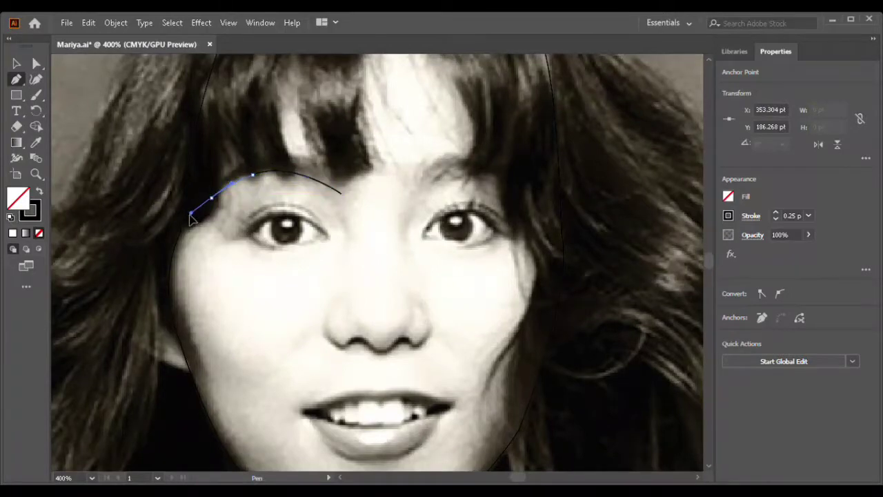
left_click_drag(243, 165, 276, 141)
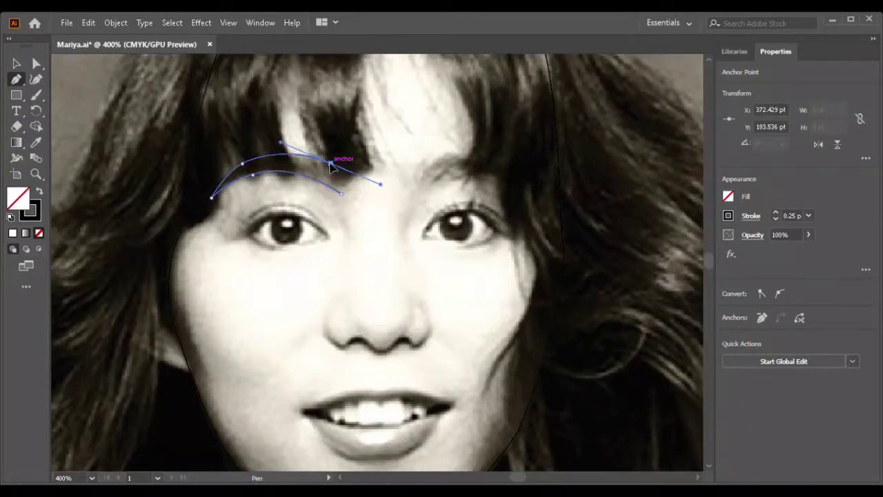
scroll(386, 195, "right", 3)
left_click(309, 181)
mouse_move(347, 155)
left_mouse_down()
mouse_move(407, 167)
mouse_move(363, 168)
left_mouse_up()
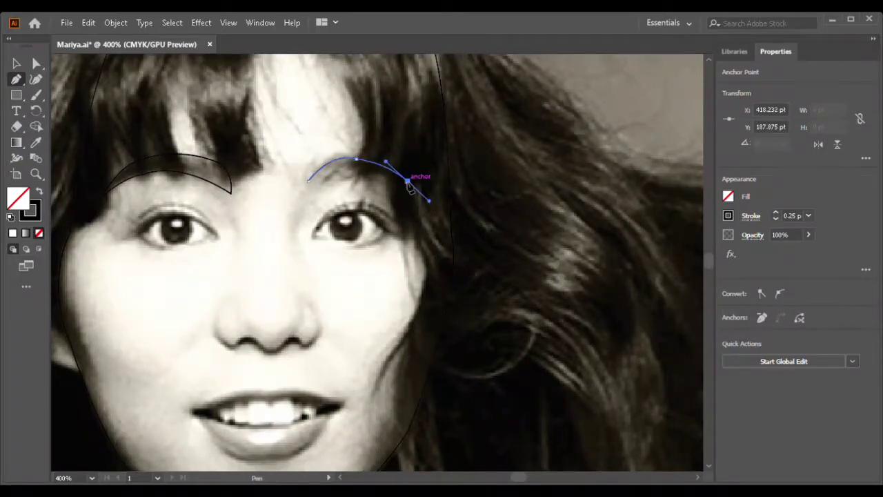
scroll(388, 174, "down", 2)
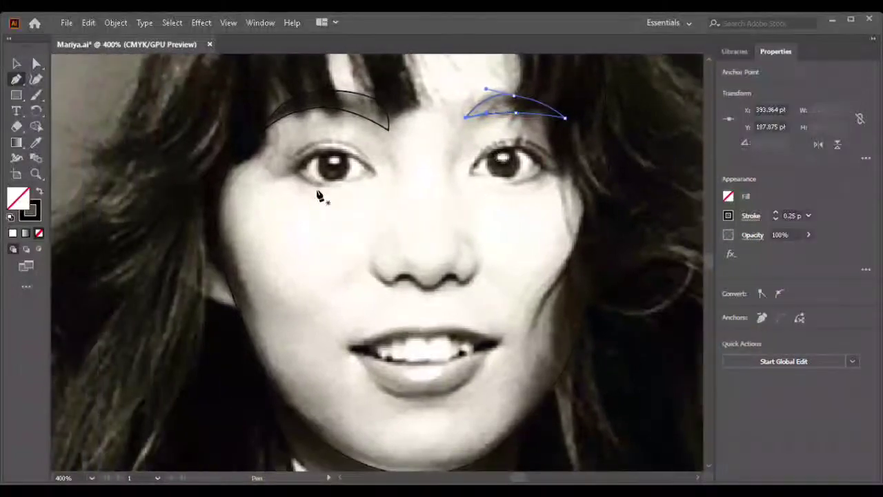
scroll(315, 195, "down", 2)
scroll(252, 209, "up", 5)
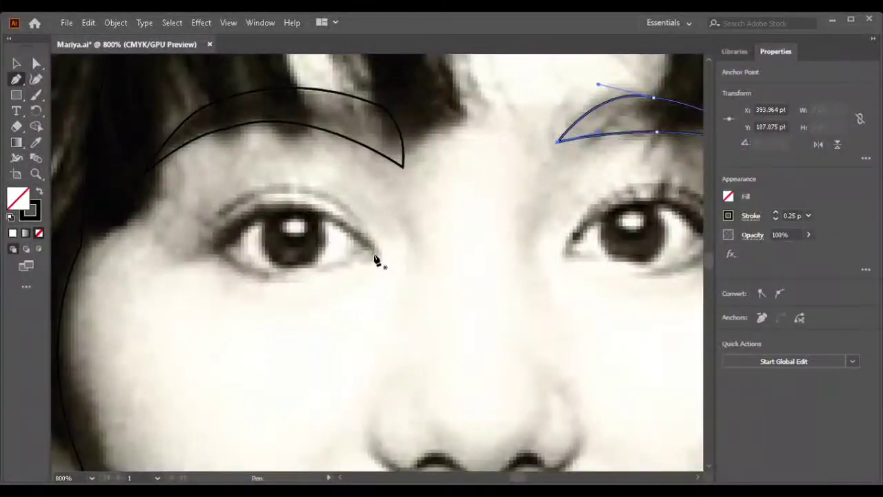
Outline the eye from its outer corner, shaping the upper and lower eyelid curves.
left_click(374, 252)
left_click(259, 222)
mouse_move(184, 252)
left_mouse_down()
mouse_move(240, 227)
mouse_move(210, 261)
left_mouse_up()
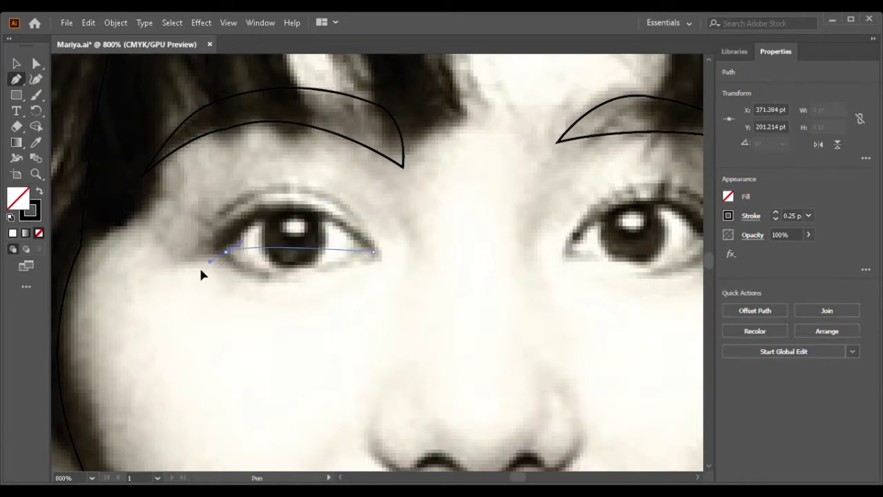
left_click_drag(171, 341, 298, 279)
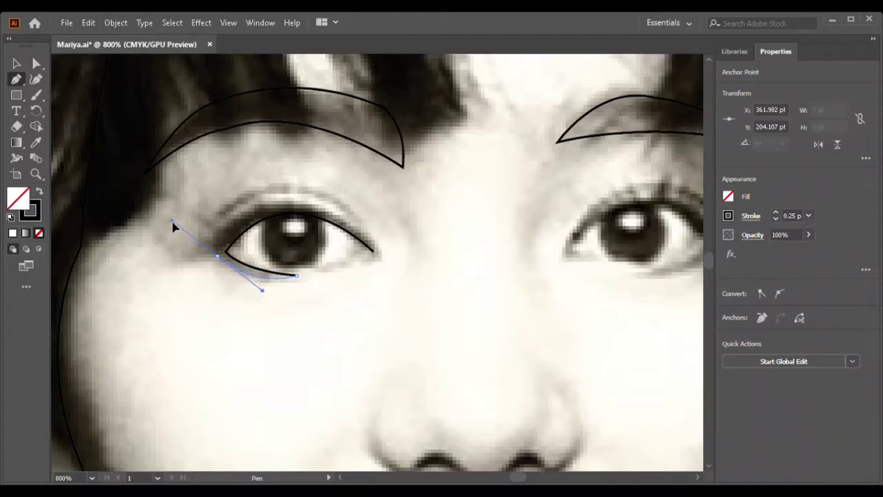
left_click_drag(218, 257, 230, 218)
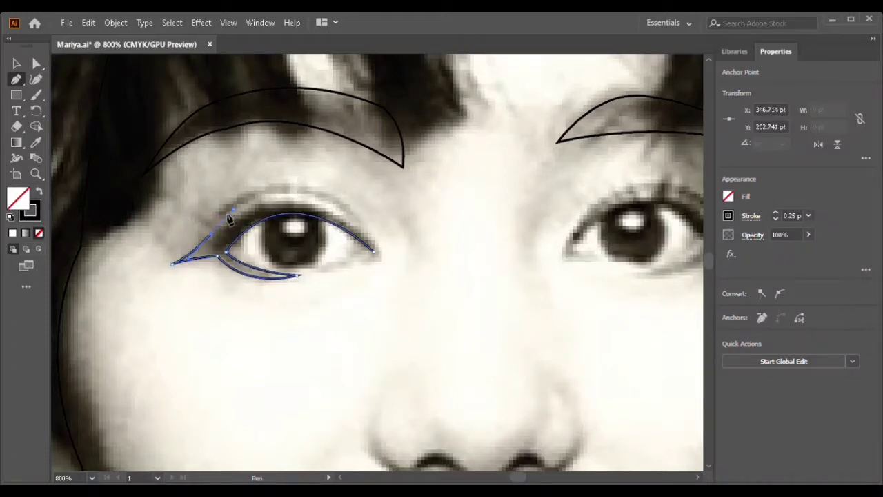
left_click_drag(380, 248, 449, 352)
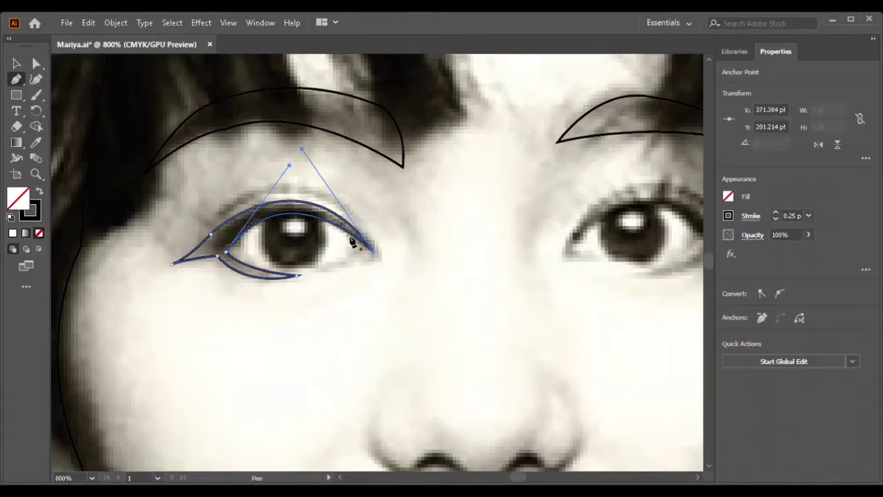
Place an ellipse on the iris and close the eye shape with a lower lid line.
key("l")
left_click_drag(298, 241, 359, 302)
left_click_drag(328, 272, 294, 242)
left_click(16, 79)
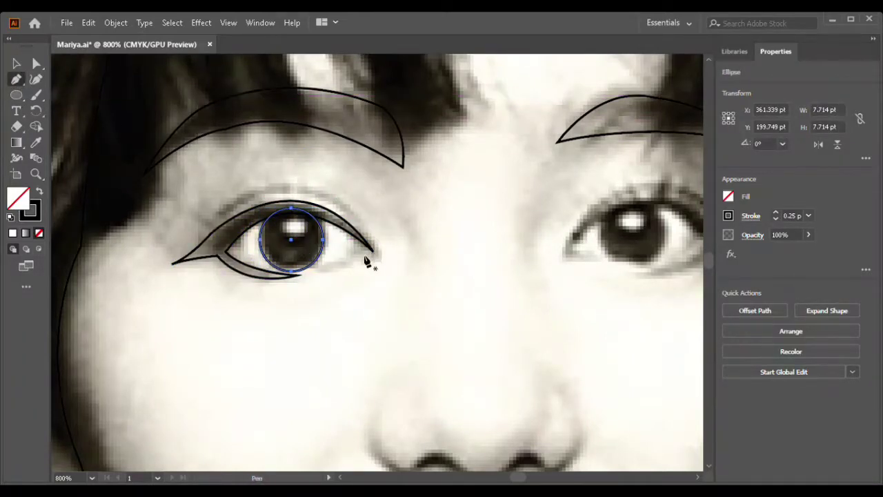
mouse_move(371, 248)
left_mouse_down()
mouse_move(259, 266)
mouse_move(153, 216)
left_mouse_up()
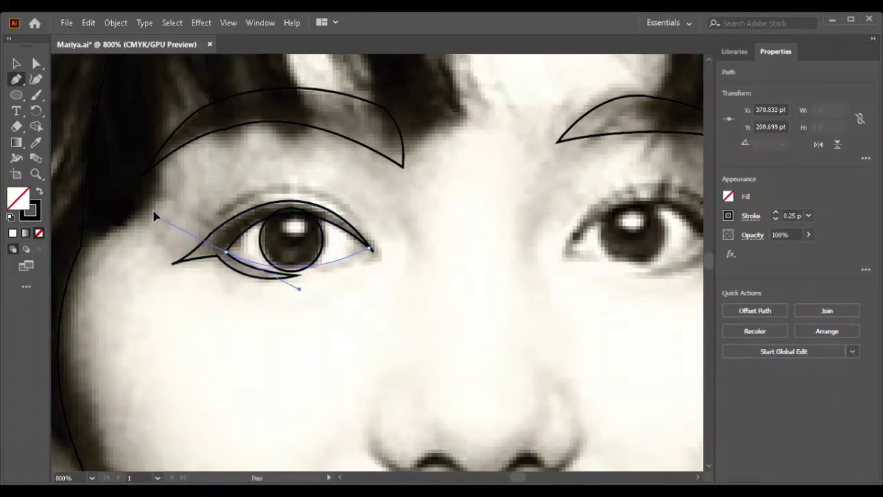
left_click_drag(370, 248, 387, 262)
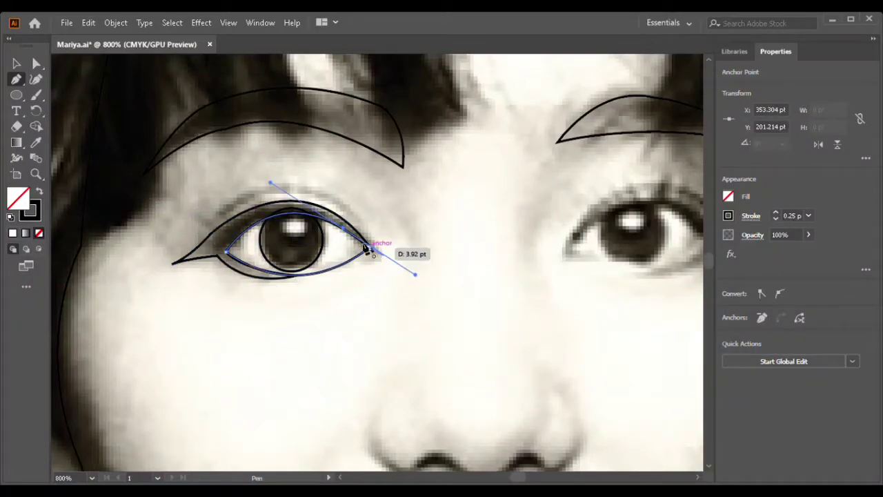
Draw a small ellipse for the pupil highlight.
scroll(380, 261, "right", 2)
key("l")
mouse_move(354, 210)
left_mouse_down()
mouse_move(370, 233)
mouse_move(235, 228)
mouse_move(202, 253)
left_mouse_up()
scroll(246, 279, "down", 2)
scroll(247, 279, "up", 2)
Pen the eyelid crease line above the upper lid and refine its curve.
key("p")
left_click(406, 266)
left_click(252, 228)
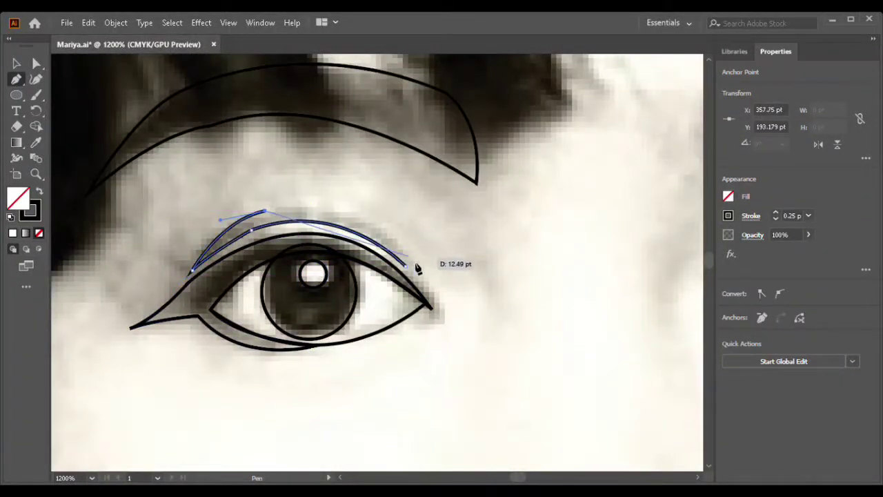
left_click_drag(405, 266, 435, 347)
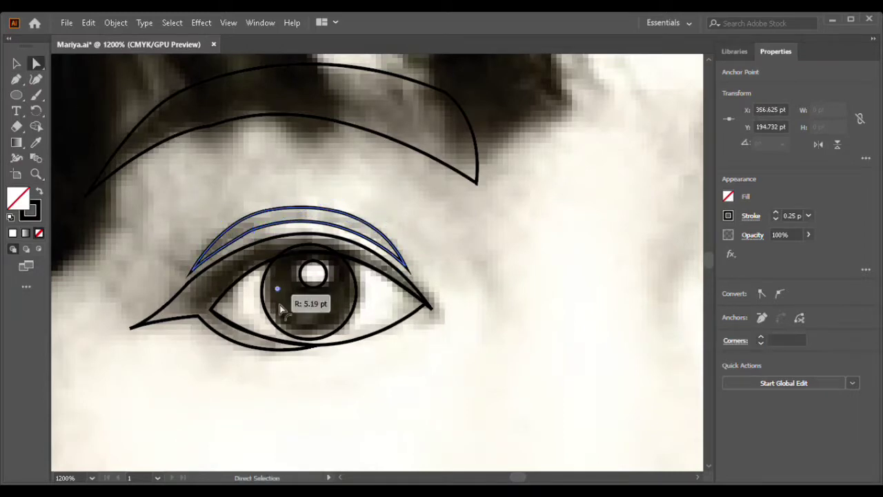
left_click_drag(253, 235, 304, 304)
left_click_drag(366, 187, 375, 195)
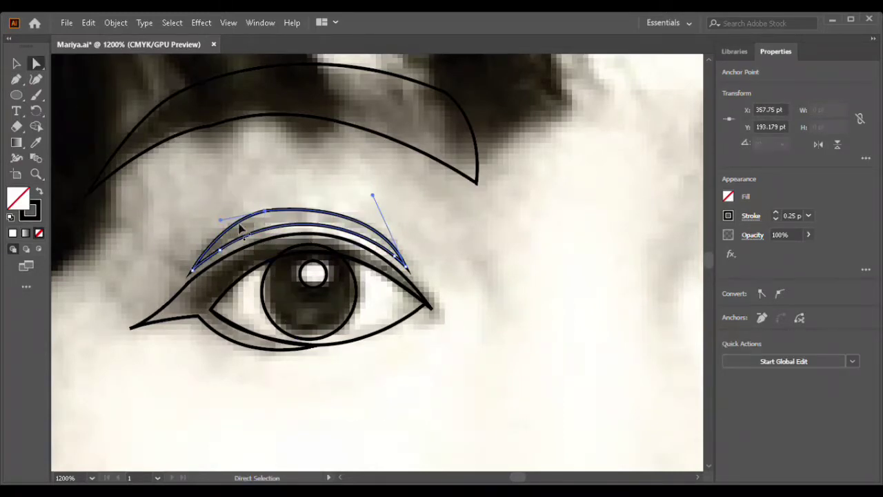
scroll(280, 208, "down", 1)
scroll(293, 234, "down", 2)
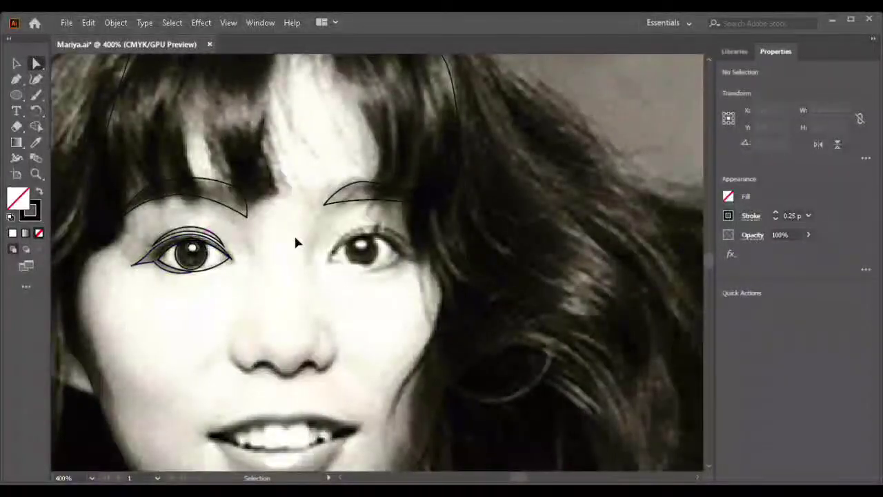
scroll(252, 210, "up", 3)
Check an anchor on the eye outline and deselect the finished eye artwork.
left_click(321, 273)
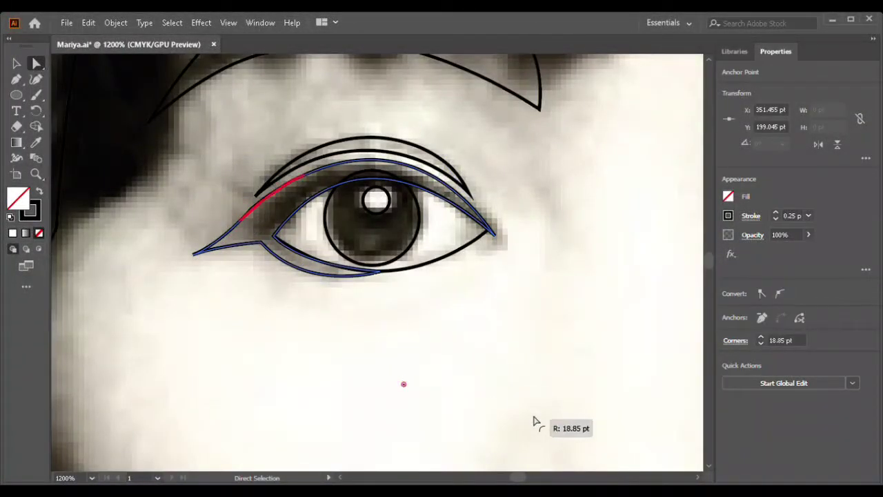
scroll(400, 371, "down", 2)
left_click(384, 331)
scroll(382, 324, "up", 2)
scroll(347, 327, "left", 2)
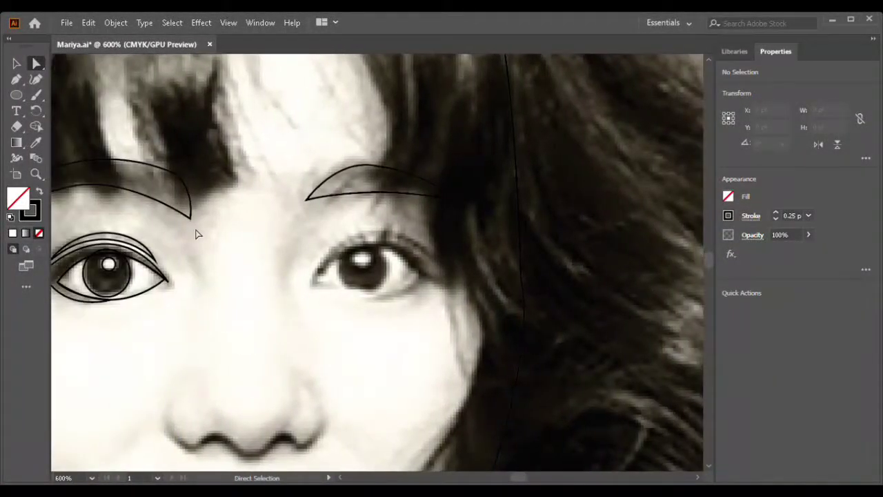
left_click(16, 81)
Pen the second eye's lower lid line from inner to outer corner, then zoom closer.
left_click(317, 278)
left_click_drag(419, 276, 444, 264)
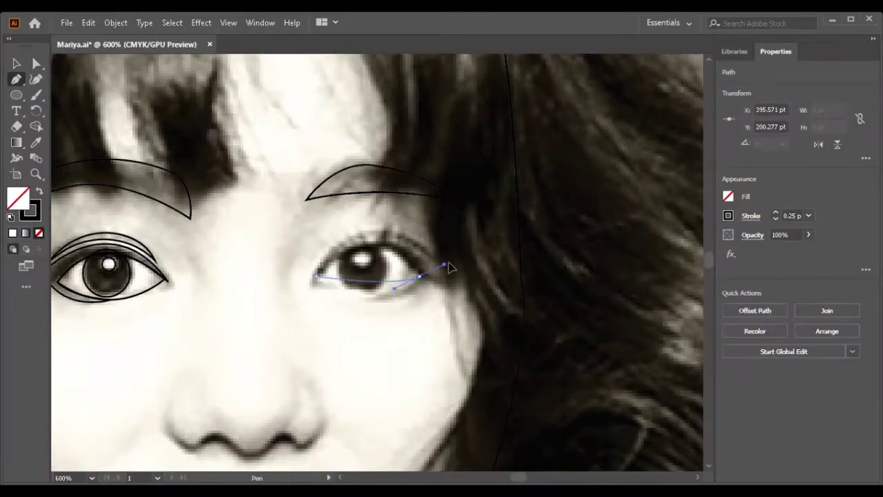
left_click(419, 276, "alt")
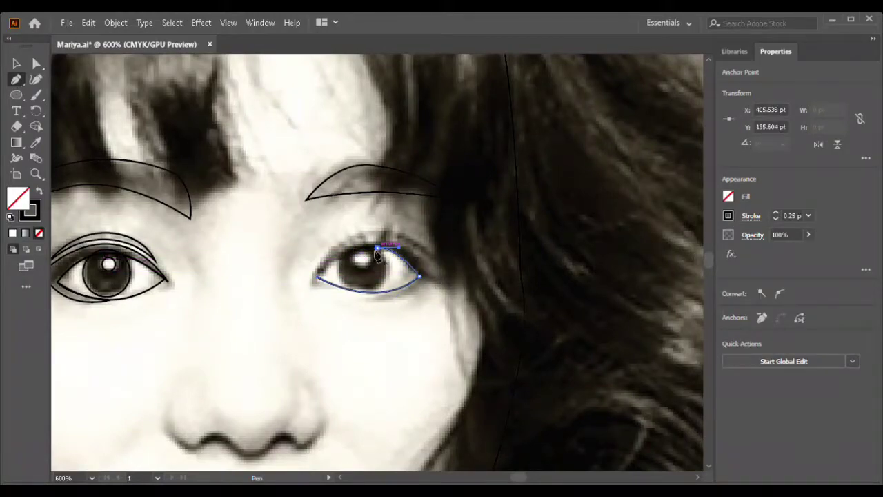
key("ctrl+plus")
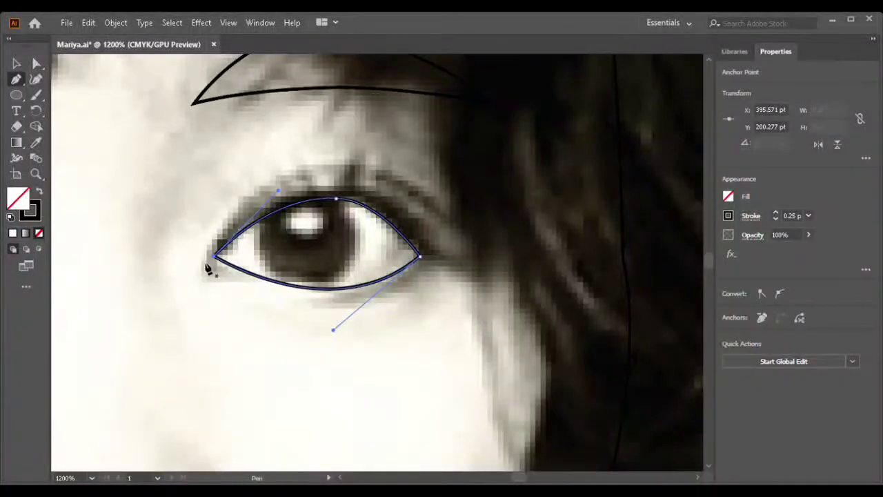
Draw the closed lid outline of the second eye with a winged outer corner.
left_click(309, 297)
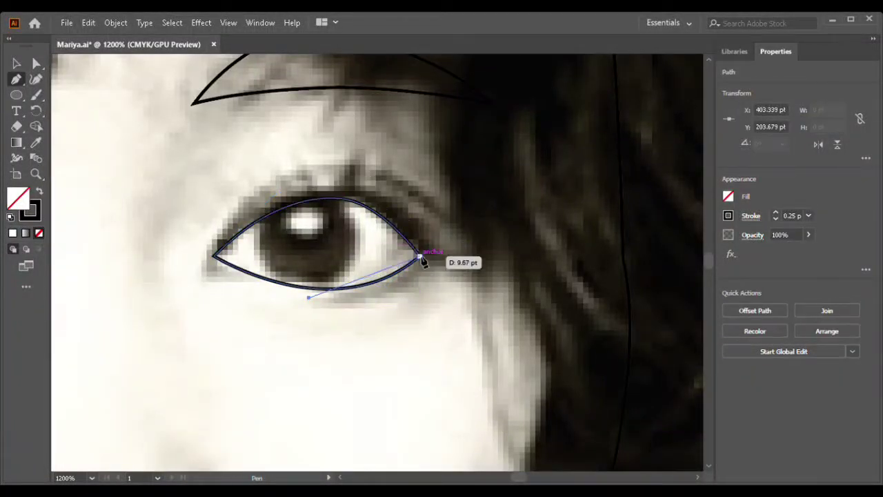
left_click_drag(419, 258, 422, 265)
left_click_drag(250, 227, 118, 296)
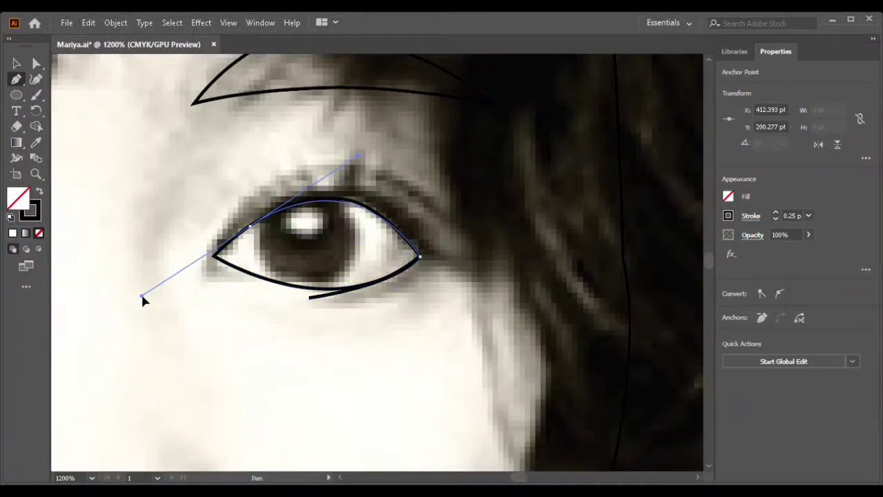
left_click(211, 259)
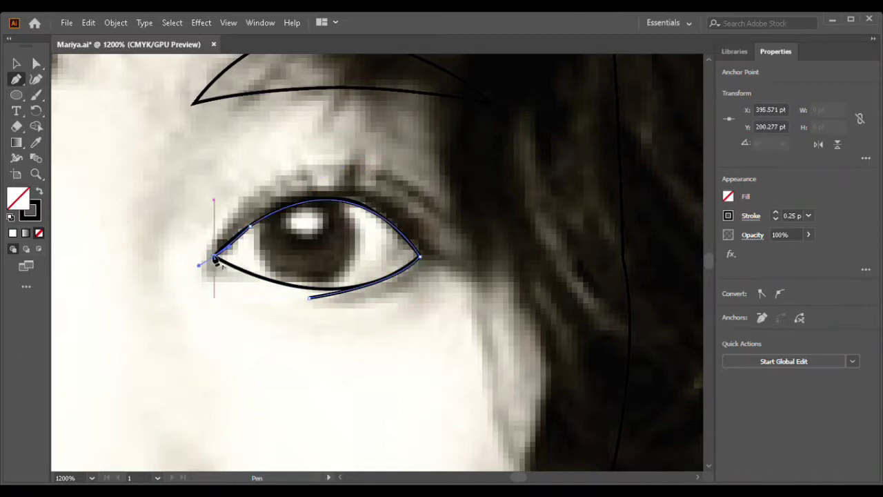
left_click_drag(301, 188, 371, 181)
left_click_drag(434, 245, 475, 266)
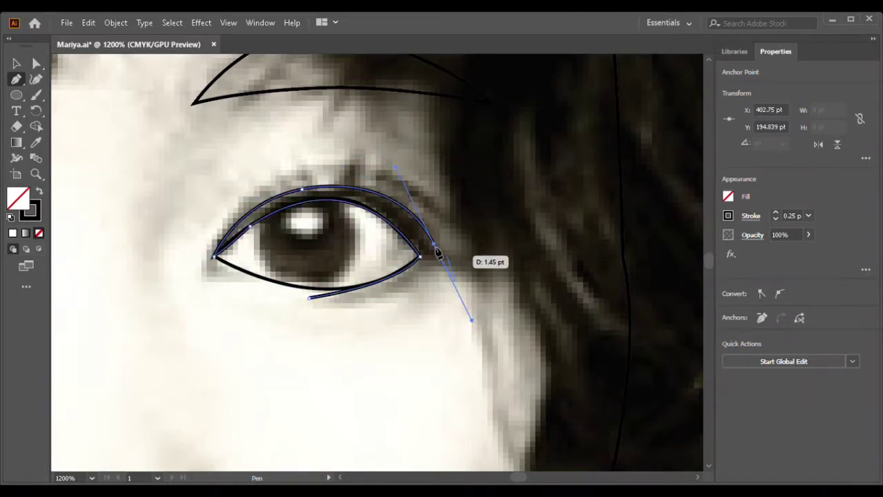
left_click(312, 300)
Draw an iris circle sized about 8.46 by 7.69 pt plus a small highlight circle.
key("l")
left_click_drag(295, 234, 384, 323)
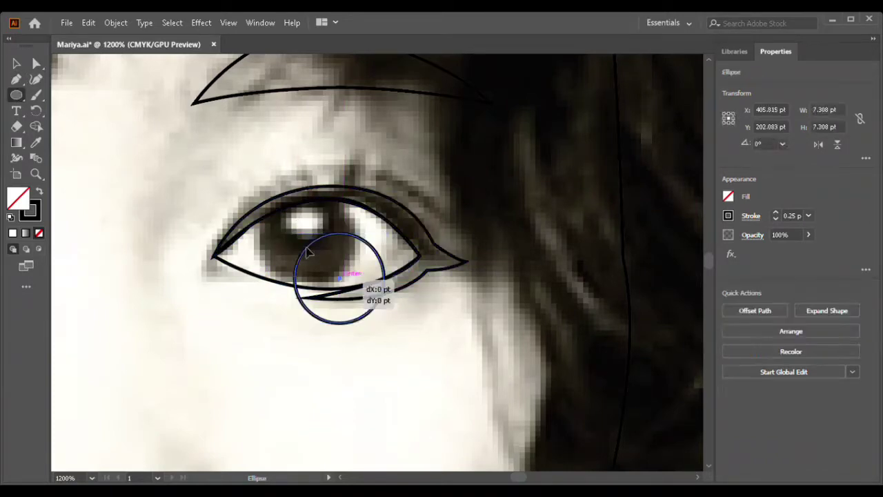
left_click_drag(307, 252, 275, 215)
left_click_drag(351, 241, 373, 243)
left_click_drag(351, 197, 366, 198)
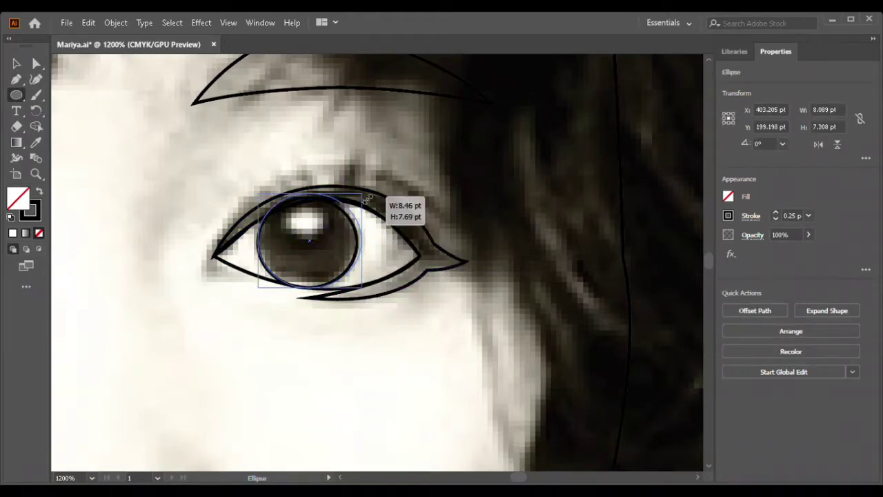
mouse_move(297, 210)
left_mouse_down()
mouse_move(318, 230)
mouse_move(282, 241)
left_mouse_up()
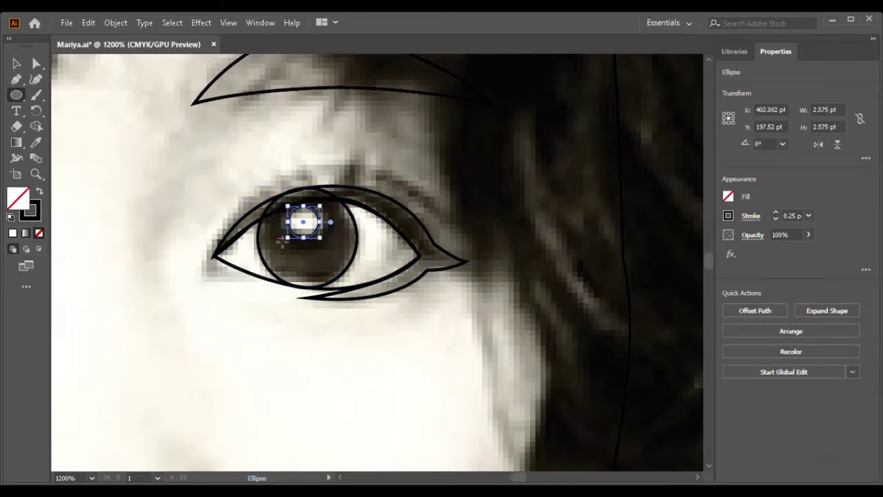
Pen the curved crease line above the second eye and deselect it.
left_click(452, 234)
mouse_move(288, 183)
left_mouse_down()
mouse_move(188, 220)
mouse_move(259, 203)
left_mouse_up()
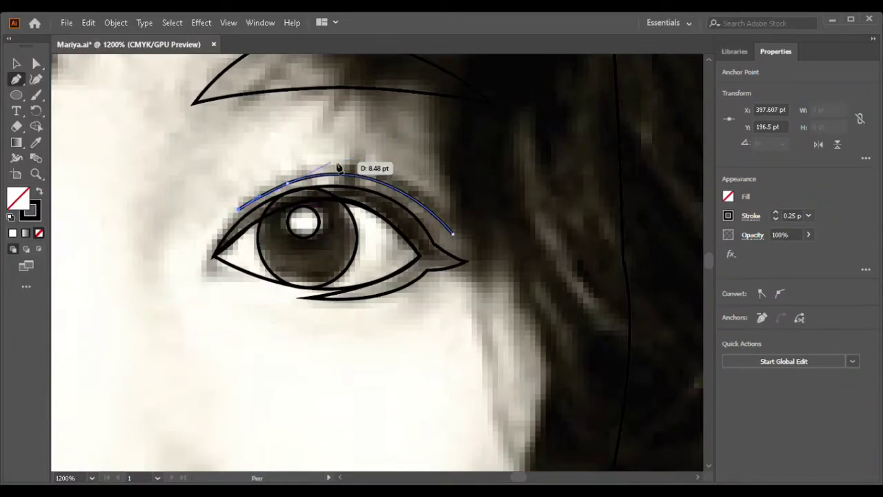
left_click_drag(350, 165, 379, 174)
key("a")
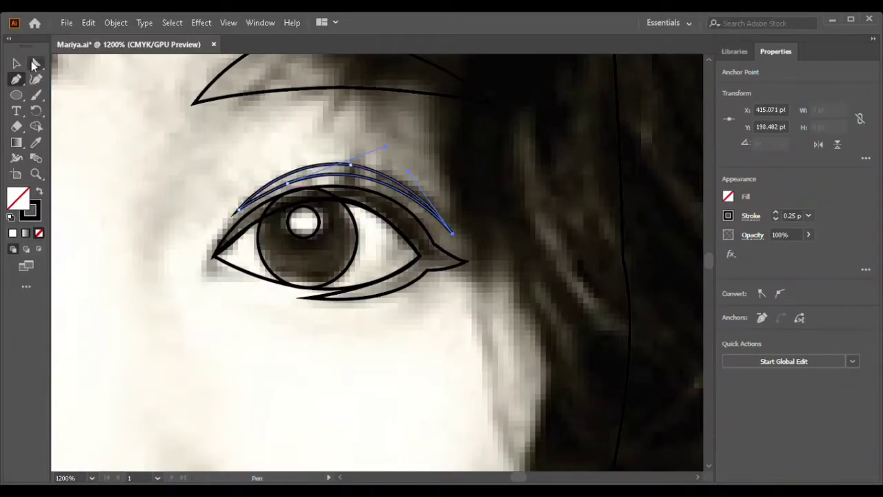
left_click(424, 313)
Toggle Outline view to check the traced paths without the photo, then return to Preview.
scroll(423, 313, "down", 3)
scroll(423, 312, "down", 1)
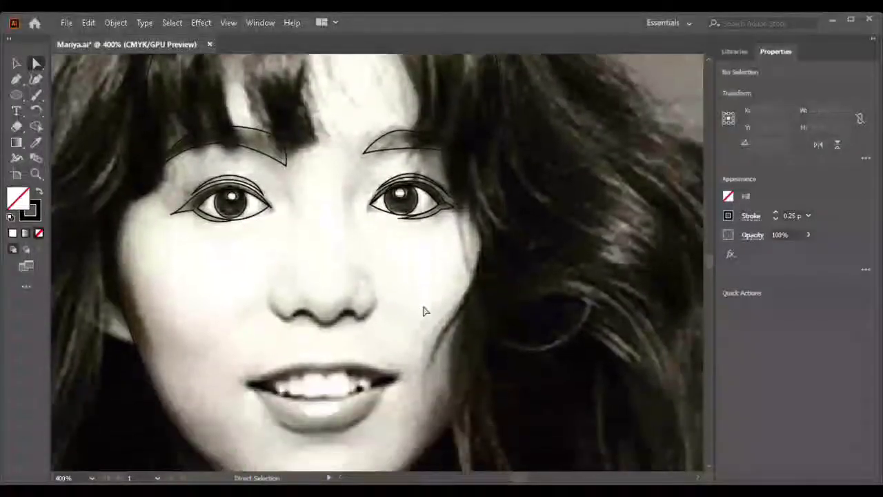
scroll(424, 312, "down", 2)
key("ctrl+y")
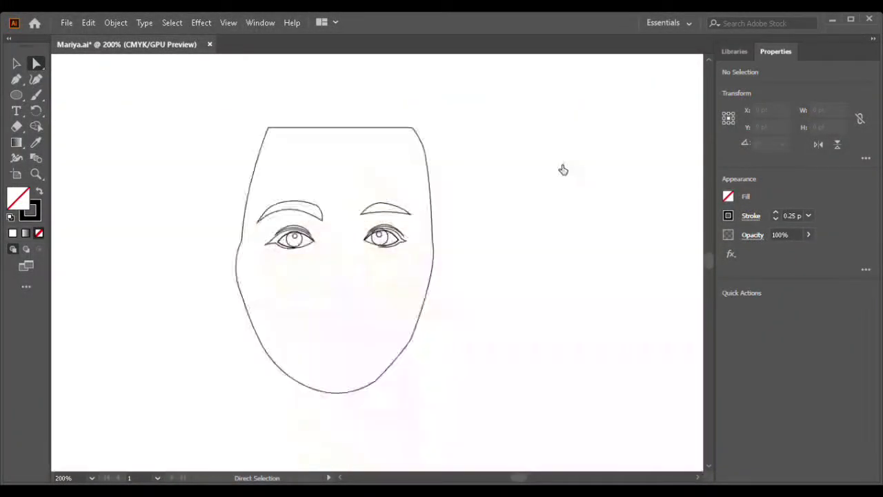
key("ctrl+y")
scroll(450, 193, "down", 3)
Trace the hair's left edge from the artboard's top edge downward and end the path.
scroll(281, 169, "up", 2)
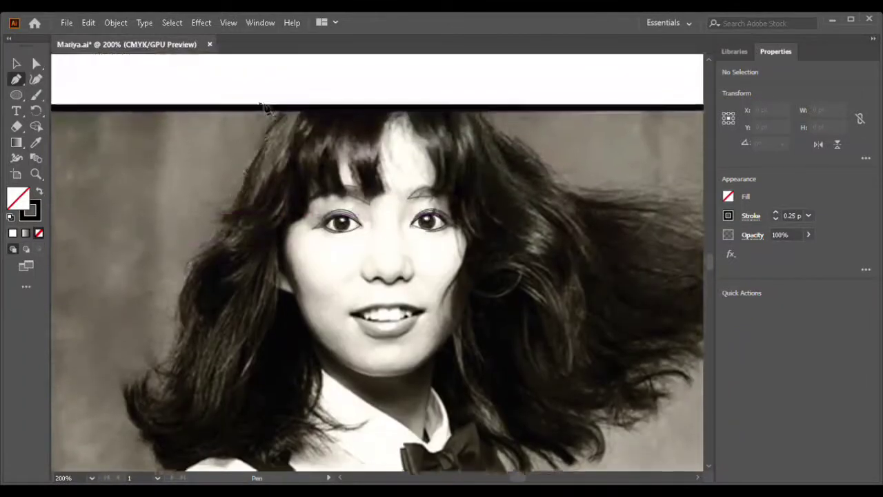
scroll(293, 123, "up", 2)
left_click(291, 120)
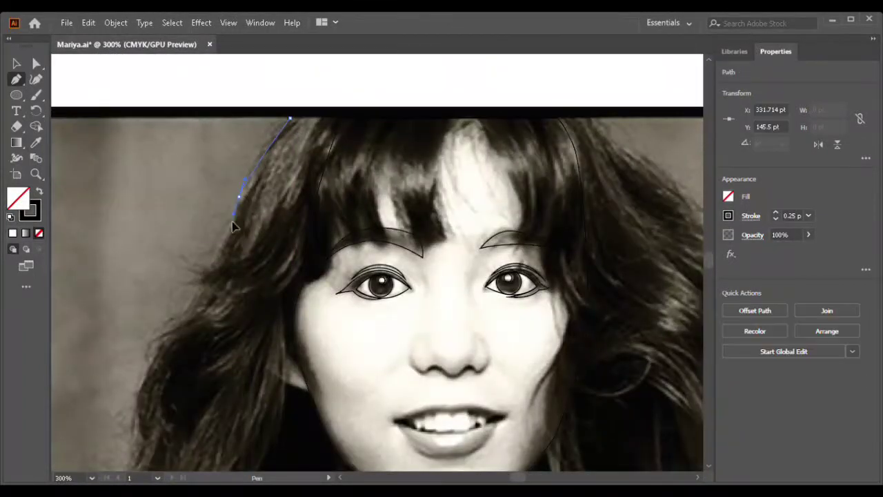
left_click(239, 197)
left_click(226, 245)
left_click_drag(198, 275, 204, 277)
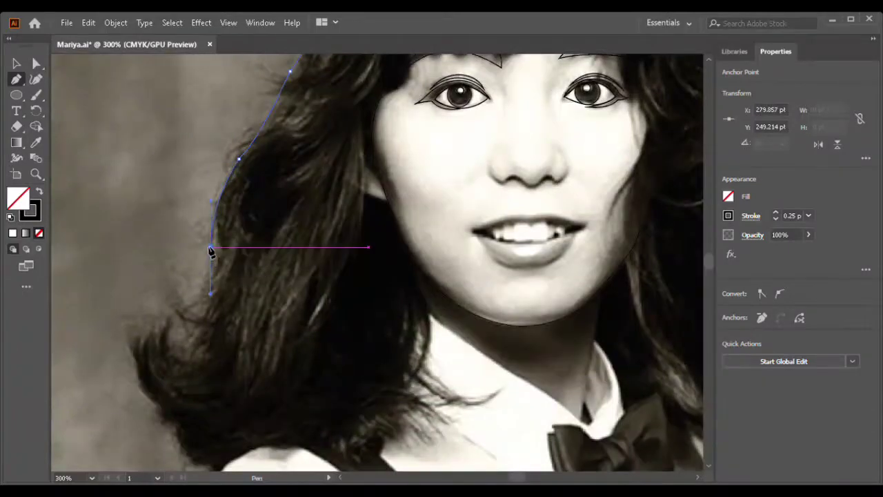
scroll(197, 340, "down", 2)
left_click_drag(187, 286, 170, 243)
scroll(170, 243, "up", 3)
mouse_move(334, 300)
left_mouse_down()
mouse_move(335, 262)
mouse_move(309, 329)
mouse_move(299, 327)
left_mouse_up()
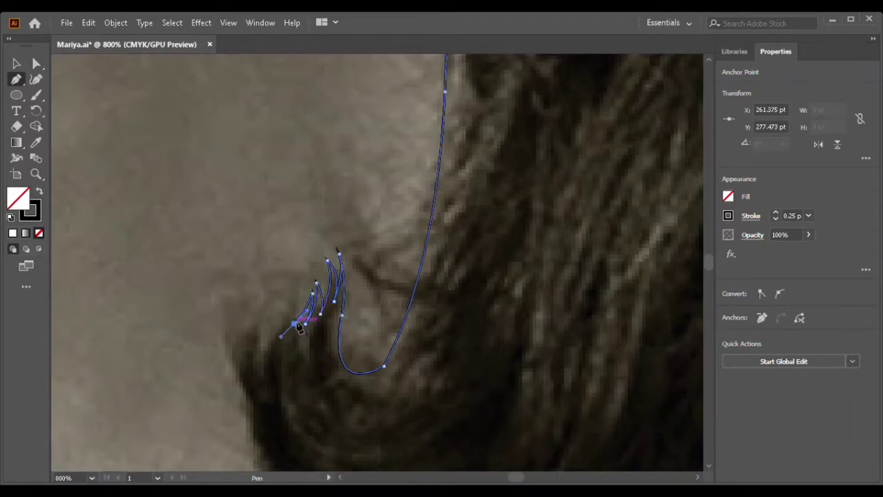
key("Escape")
left_click(270, 302)
Draw the pointed strand tips as separate open paths down the left side of the hair.
left_click(253, 329)
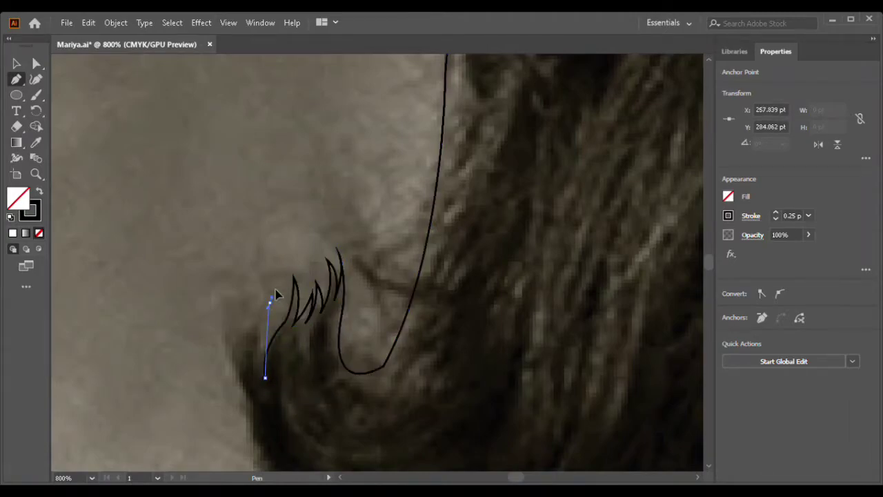
left_click(253, 354)
left_click(255, 380)
scroll(254, 345, "down", 3)
key("Escape")
left_click(226, 181)
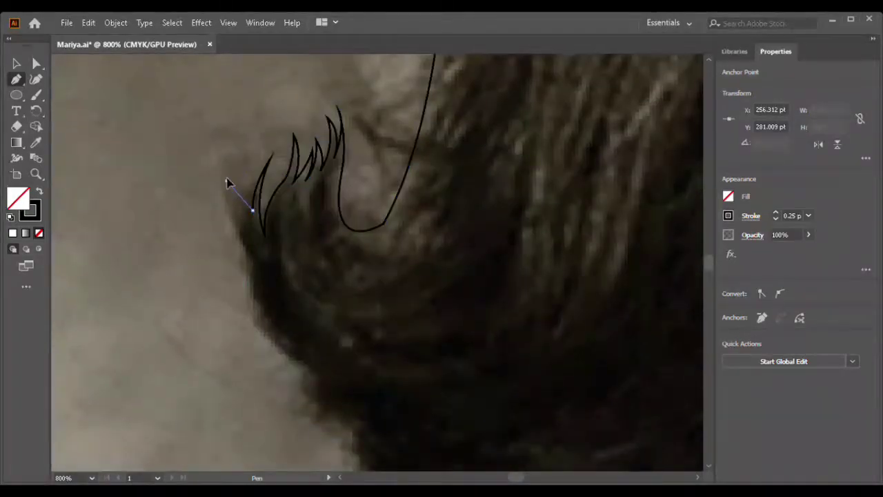
left_click(230, 226)
left_click(243, 256)
left_click(258, 284)
scroll(272, 339, "down", 2)
left_click(309, 322)
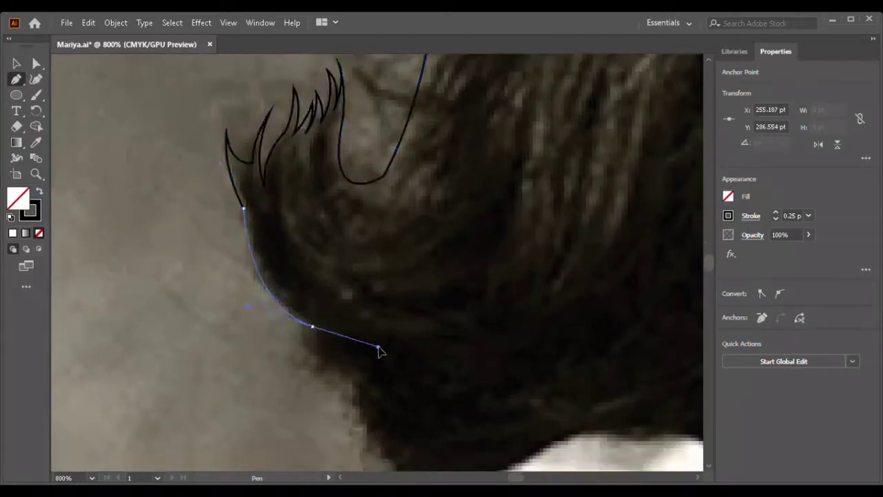
key("ctrl+minus")
key("Escape")
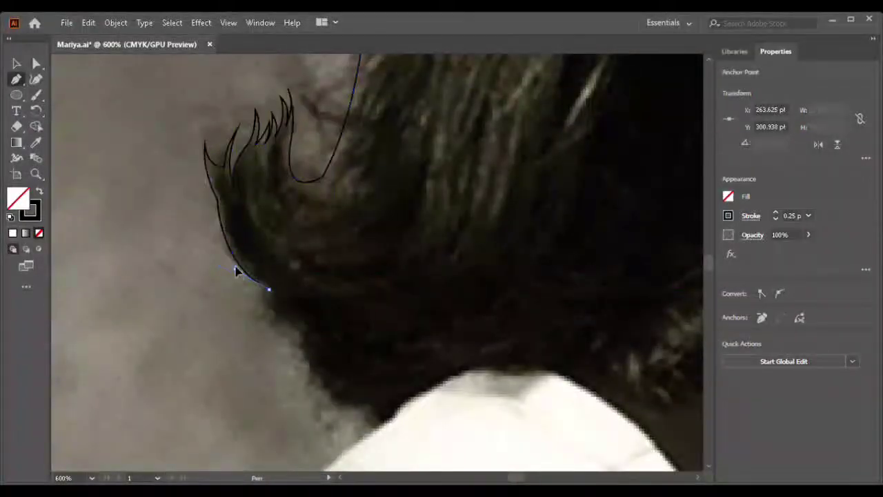
Trace the hair's outer curve down to a smooth point where it meets the shoulder.
left_click(235, 269)
left_click(268, 310)
left_click(300, 334)
left_click(332, 357)
left_click_drag(345, 362, 391, 408)
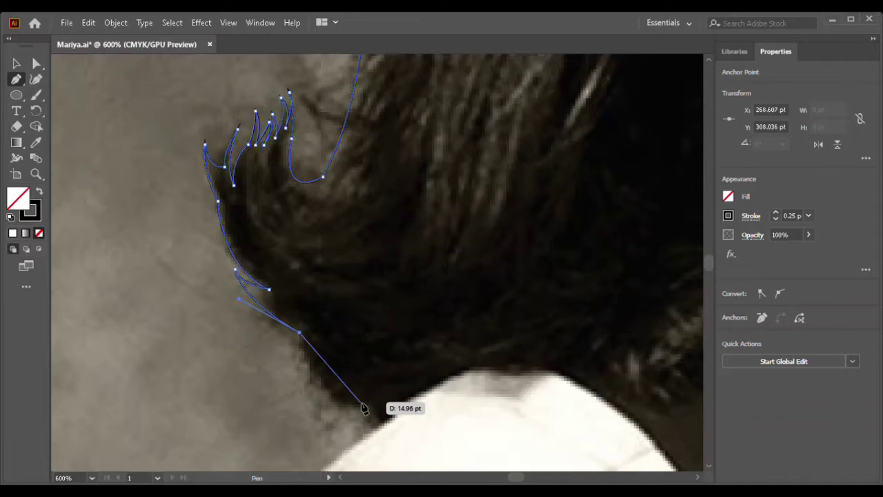
scroll(375, 408, "down", 3)
scroll(336, 319, "up", 3)
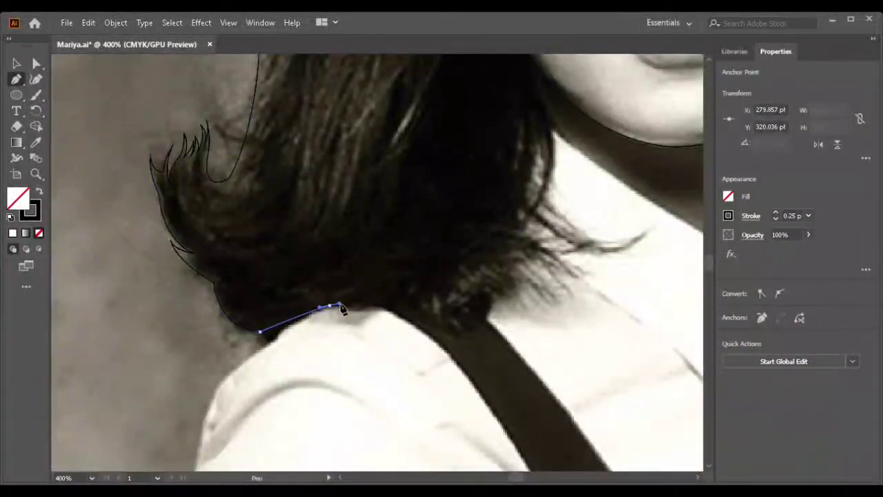
left_click_drag(303, 315, 387, 265)
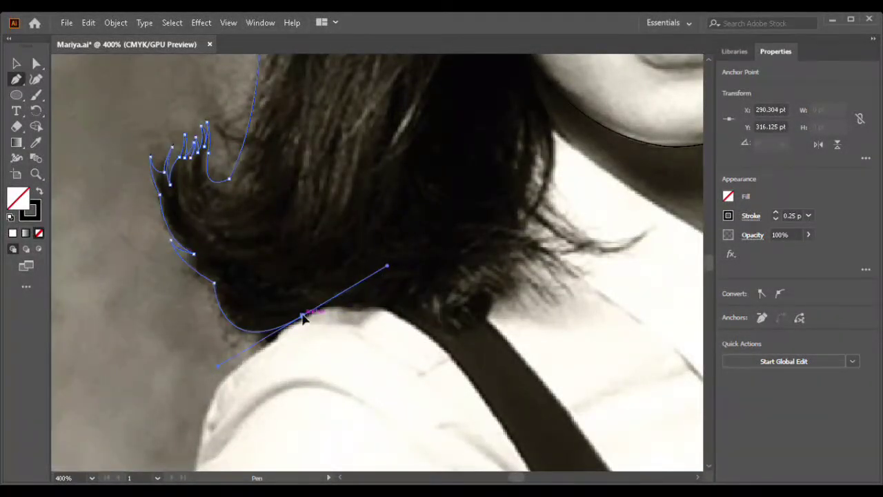
scroll(327, 337, "right", 5)
scroll(327, 336, "down", 1)
scroll(327, 338, "down", 3)
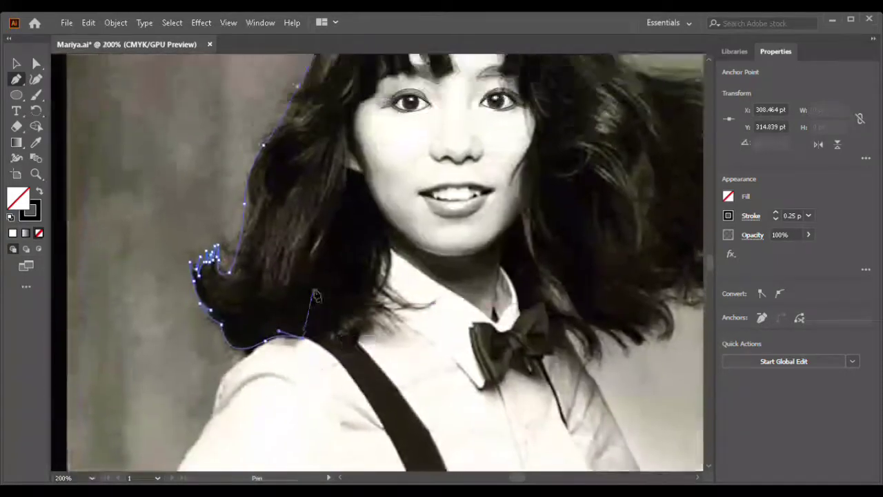
scroll(326, 338, "up", 3)
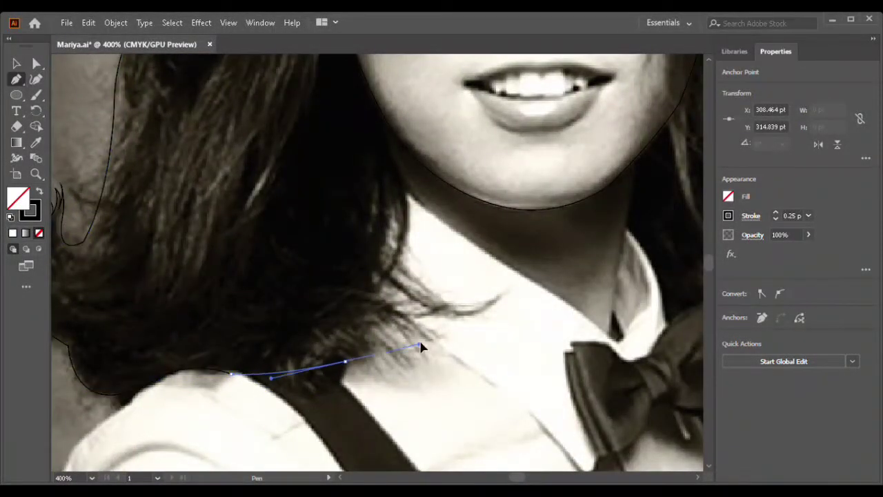
Continue the hair line along the shoulder and draw a curved strand ending in a sharp tip.
mouse_move(345, 362)
left_mouse_down()
mouse_move(390, 378)
mouse_move(383, 394)
mouse_move(358, 359)
left_mouse_up()
scroll(366, 362, "up", 2)
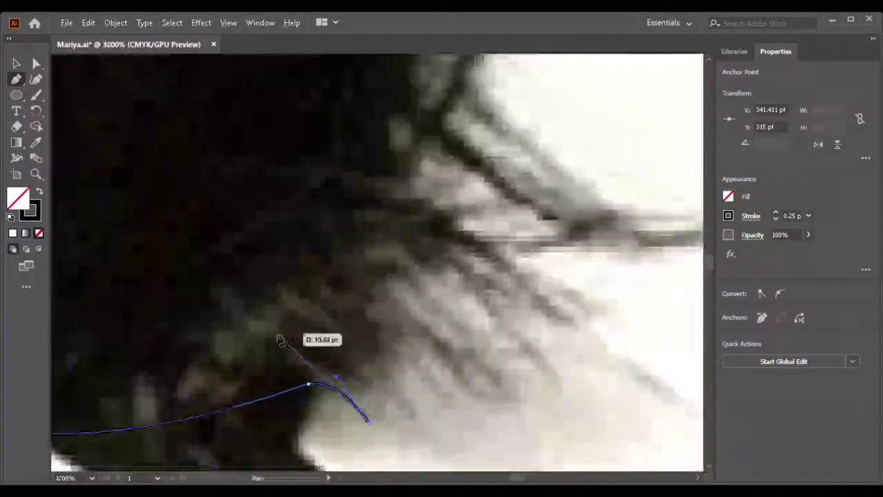
scroll(274, 337, "down", 2)
scroll(325, 389, "up", 2)
scroll(334, 476, "down", 5)
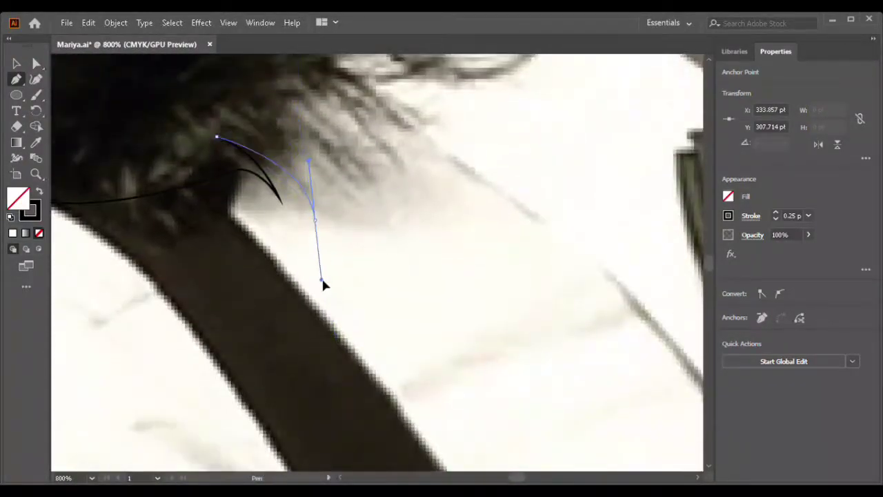
left_click_drag(314, 220, 285, 150)
left_click(368, 207)
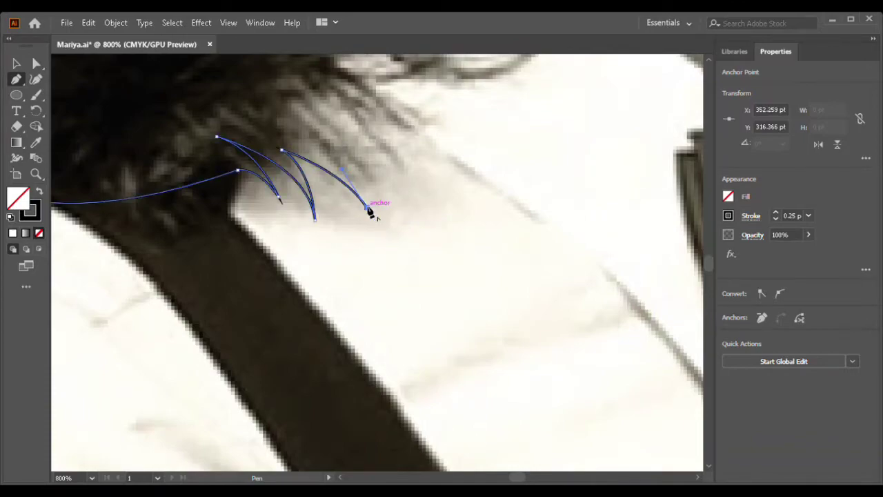
Draw several more curved hair strands over the shoulder, sweeping down toward the neck.
scroll(252, 168, "up", 2)
left_click_drag(289, 181, 409, 312)
left_click_drag(301, 163, 306, 167)
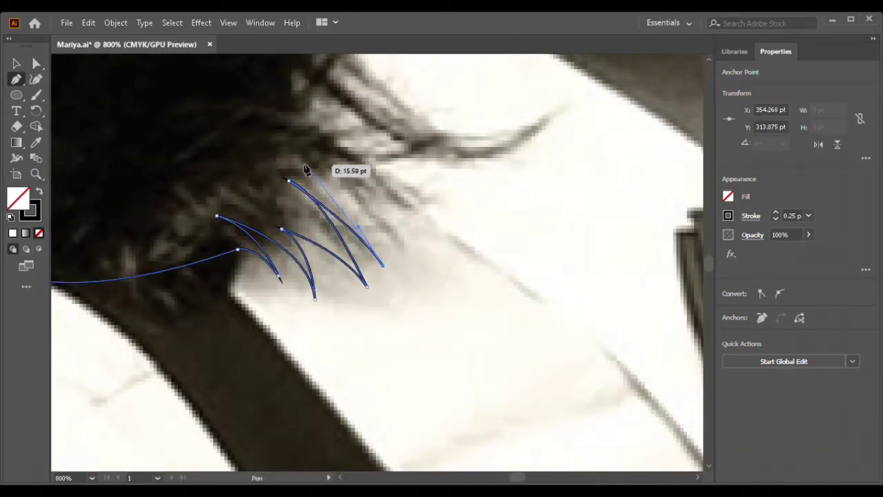
left_click_drag(413, 274, 424, 306)
mouse_move(301, 163)
left_mouse_down()
mouse_move(341, 172)
mouse_move(325, 162)
left_mouse_up()
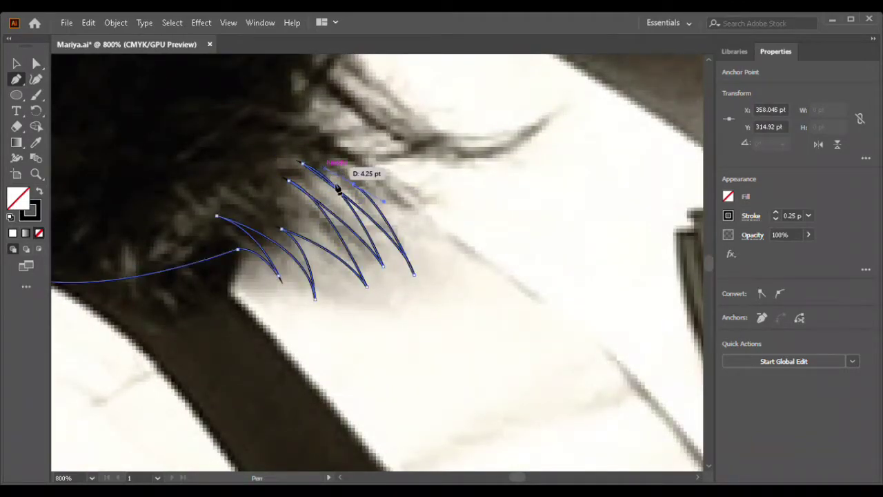
scroll(325, 161, "right", 3)
left_click_drag(379, 242, 387, 252)
left_click_drag(301, 166, 312, 169)
scroll(312, 169, "right", 2)
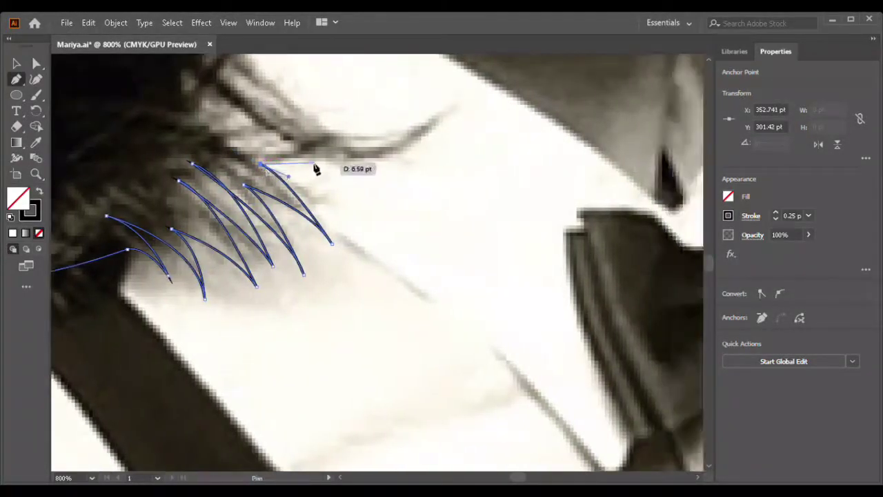
left_click(302, 156)
mouse_move(449, 109)
left_mouse_down()
mouse_move(464, 80)
mouse_move(460, 348)
left_mouse_up()
Trace the outline along the neck's left edge and up onto the jawline.
scroll(464, 80, "up", 10)
left_click_drag(314, 376, 318, 368)
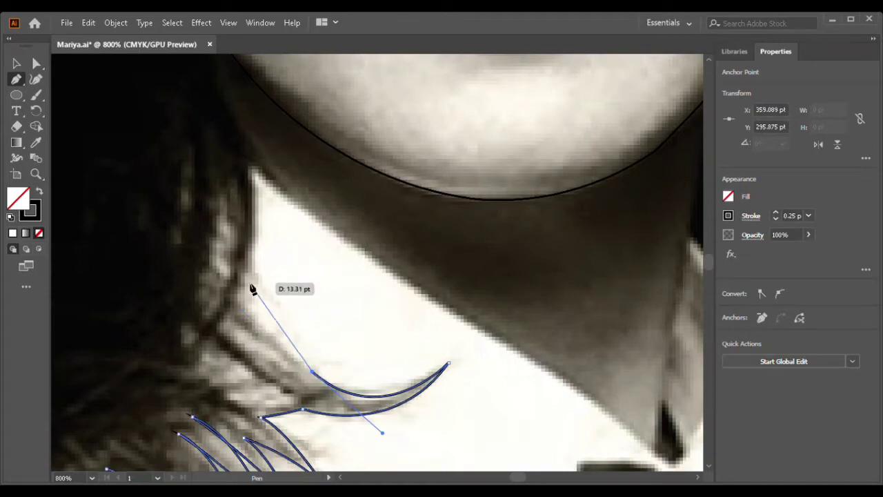
left_click_drag(253, 290, 252, 285)
left_click_drag(248, 160, 302, 209)
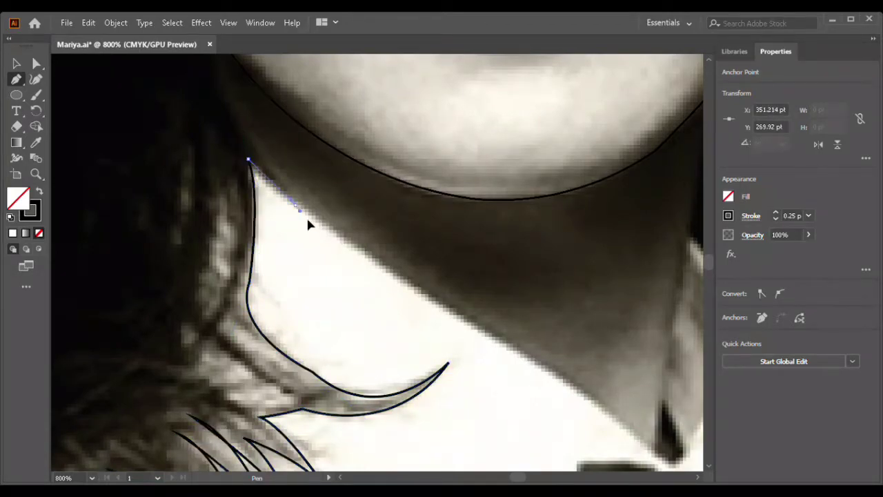
scroll(299, 205, "up", 5)
left_click_drag(184, 173, 150, 59)
Continue the outline up the jaw and side of the face to the left eyebrow.
key("ctrl+minus")
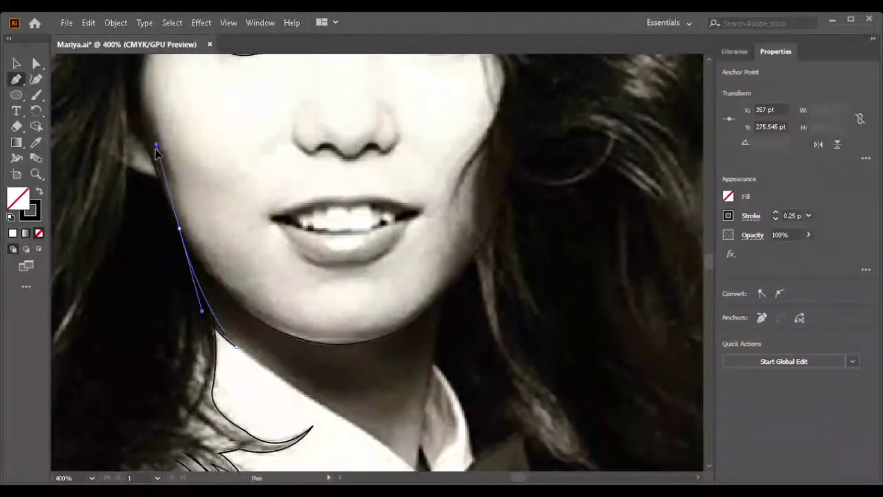
key("ctrl+plus")
left_click_drag(295, 267, 321, 187)
key("ctrl+minus")
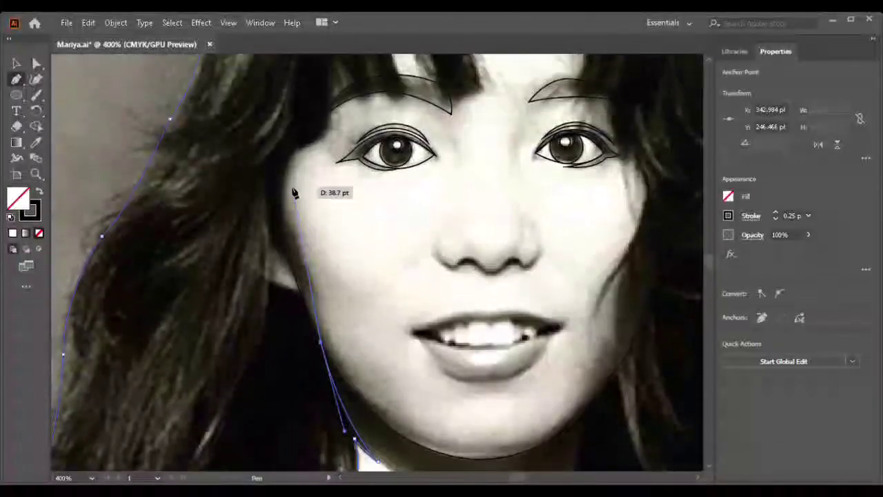
left_click_drag(292, 152, 315, 88)
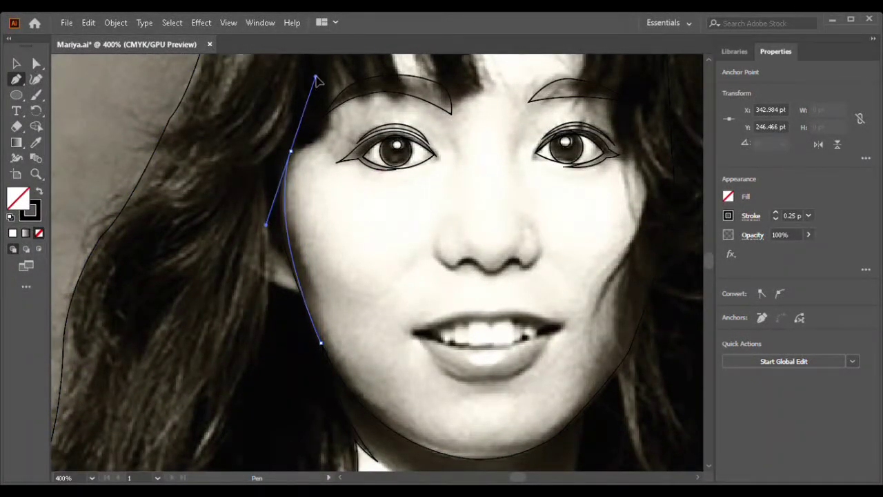
scroll(315, 87, "up", 5)
left_click_drag(332, 265, 335, 278)
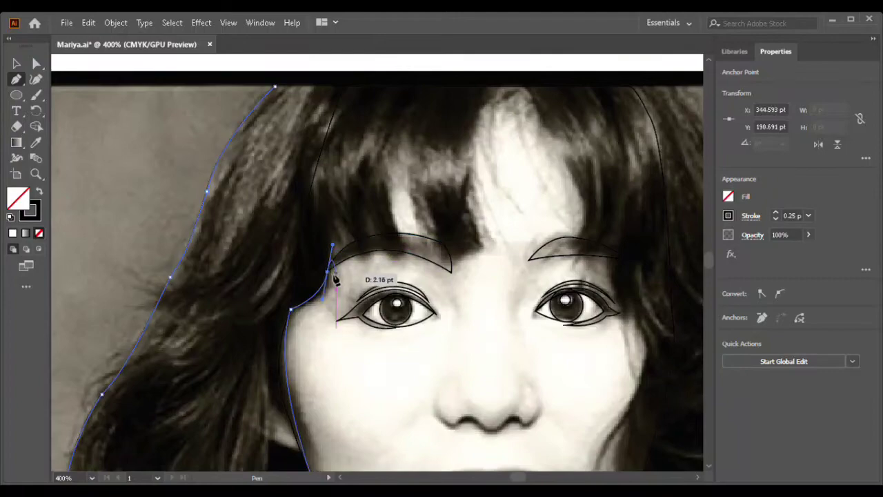
Draw the first pointed fringe spikes along the left brow, including a longer strand.
key("ctrl+plus")
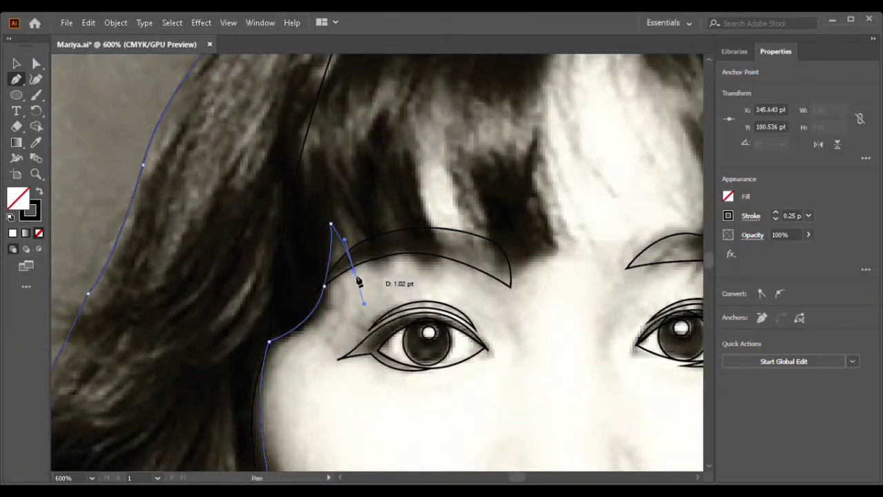
mouse_move(354, 271)
left_mouse_down()
mouse_move(329, 193)
mouse_move(384, 274)
left_mouse_up()
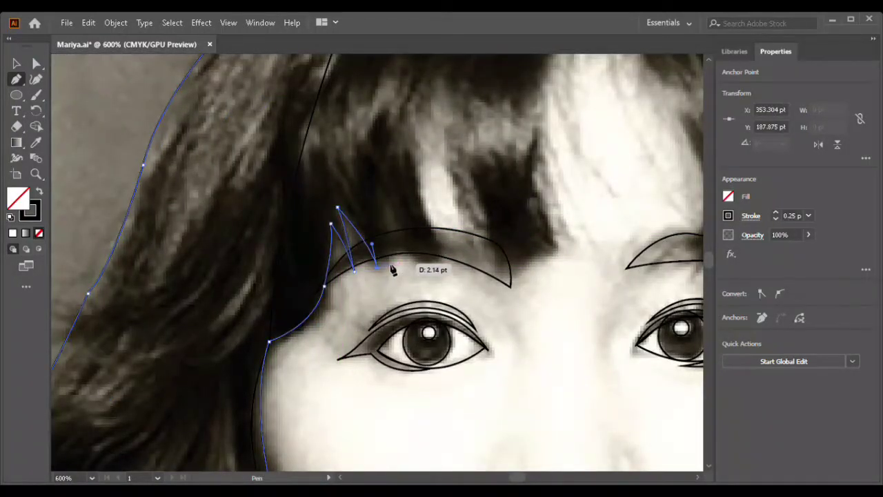
left_click_drag(380, 187, 389, 187)
left_click_drag(421, 272, 439, 271)
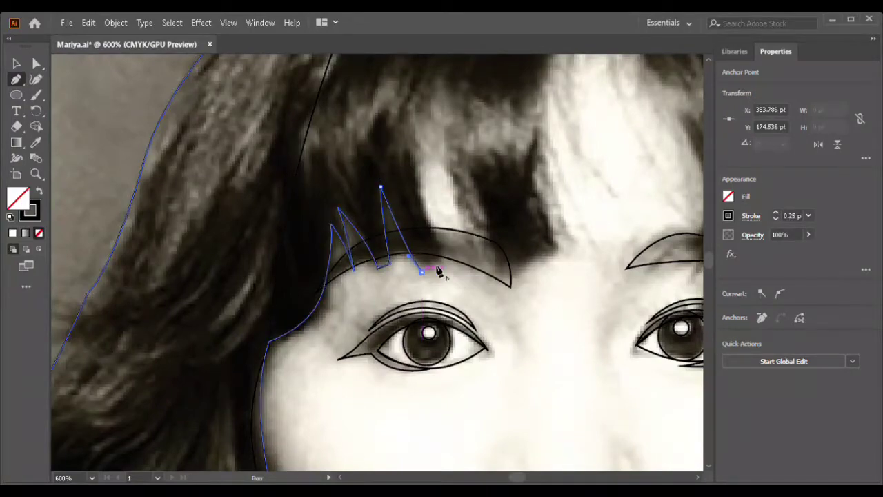
key("h")
left_click_drag(366, 160, 417, 121)
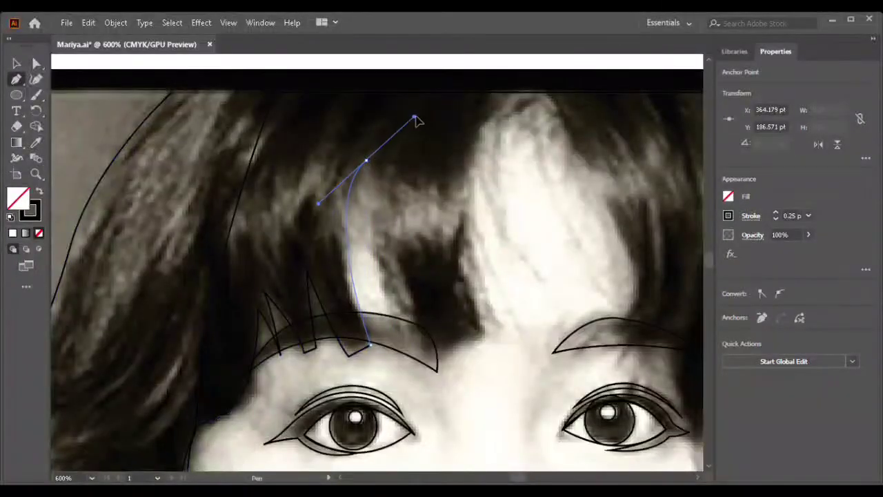
left_click(367, 161)
left_click_drag(420, 361, 476, 414)
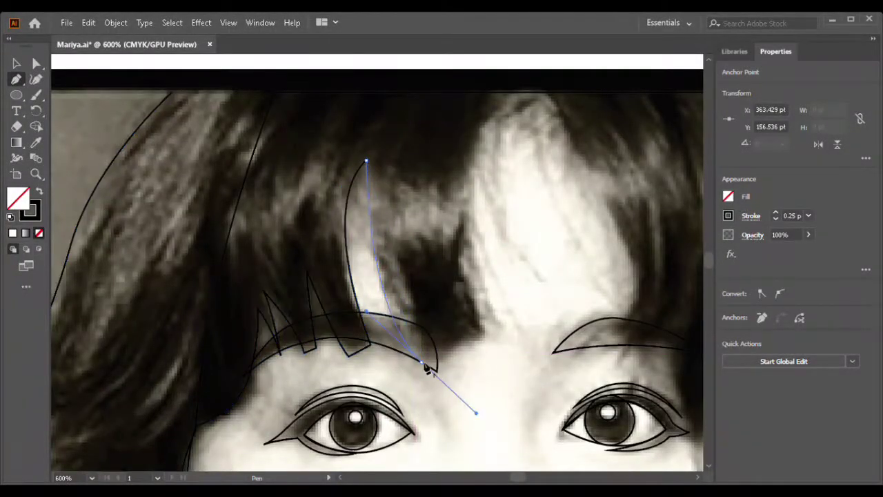
Add more fringe spikes across the forehead, with a long strand toward the right eyebrow.
left_click(503, 330)
scroll(502, 329, "right", 3)
left_click(352, 172)
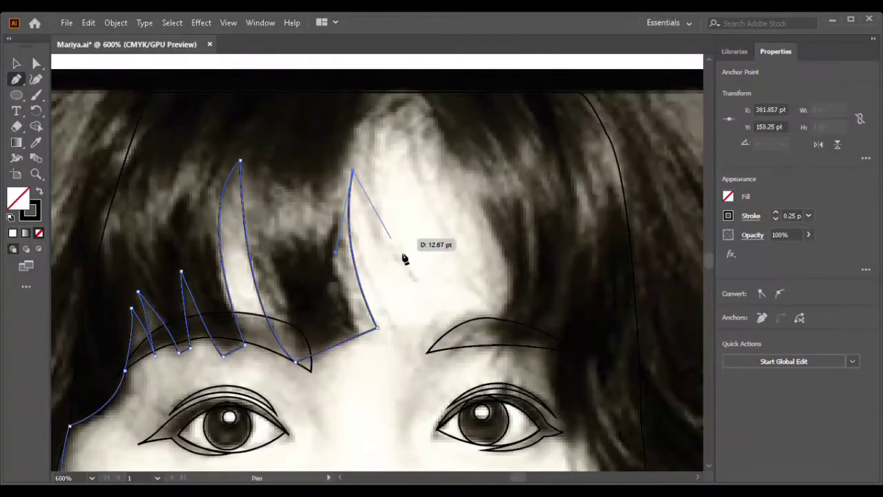
mouse_move(378, 252)
left_mouse_down()
mouse_move(397, 276)
mouse_move(410, 276)
left_mouse_up()
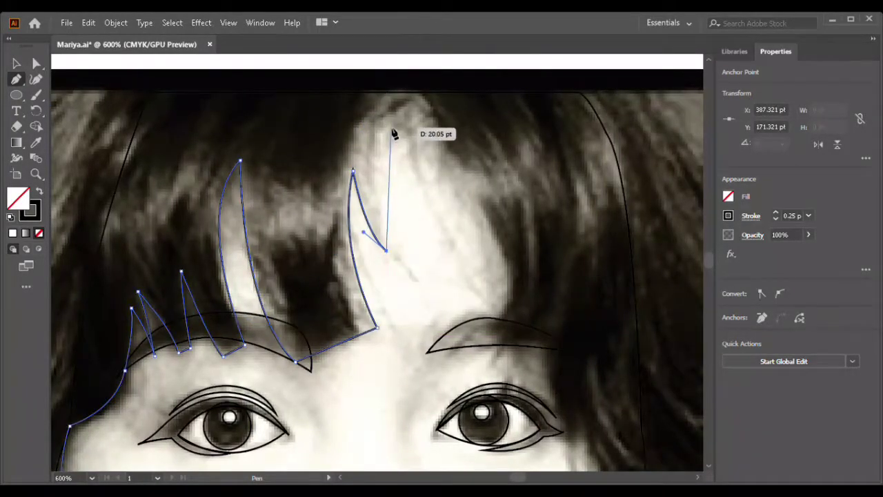
left_click_drag(390, 127, 414, 81)
scroll(347, 147, "right", 2)
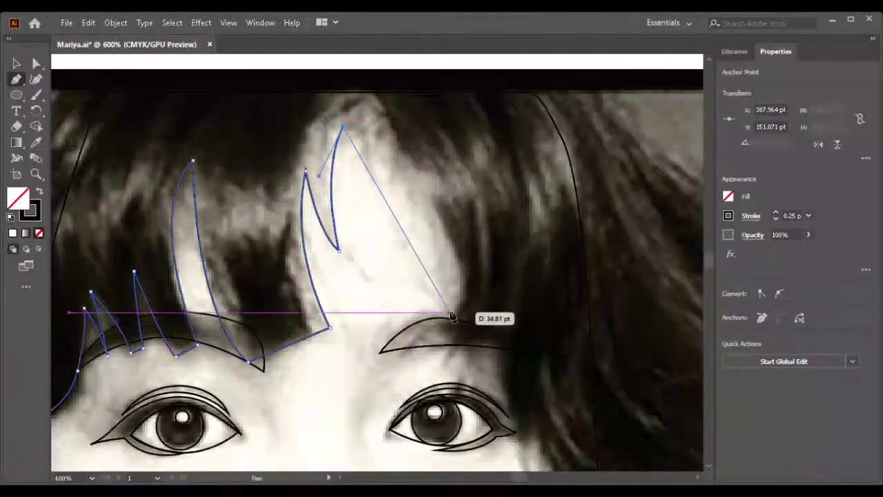
left_click_drag(447, 311, 493, 331)
Shape a smooth fringe-top strand that curves down over the right eyebrow.
left_click_drag(374, 149, 373, 83)
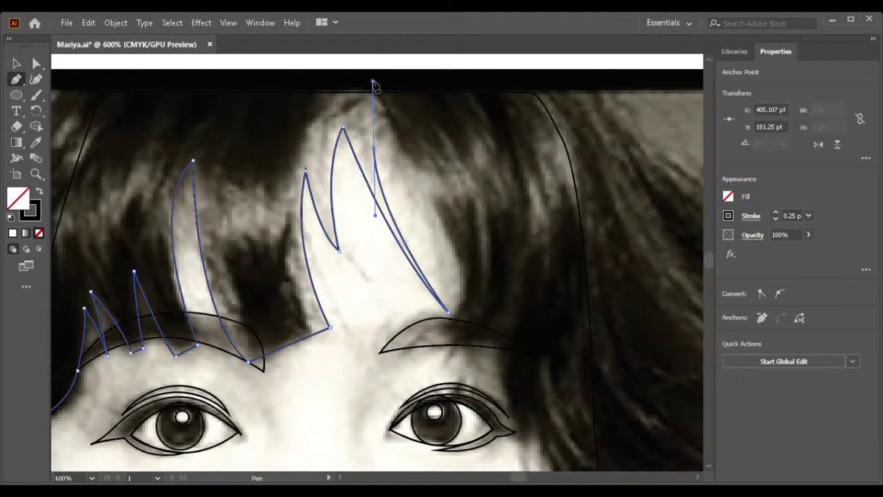
scroll(437, 257, "down", 1)
mouse_move(437, 257)
left_mouse_down()
mouse_move(402, 334)
mouse_move(461, 261)
left_mouse_up()
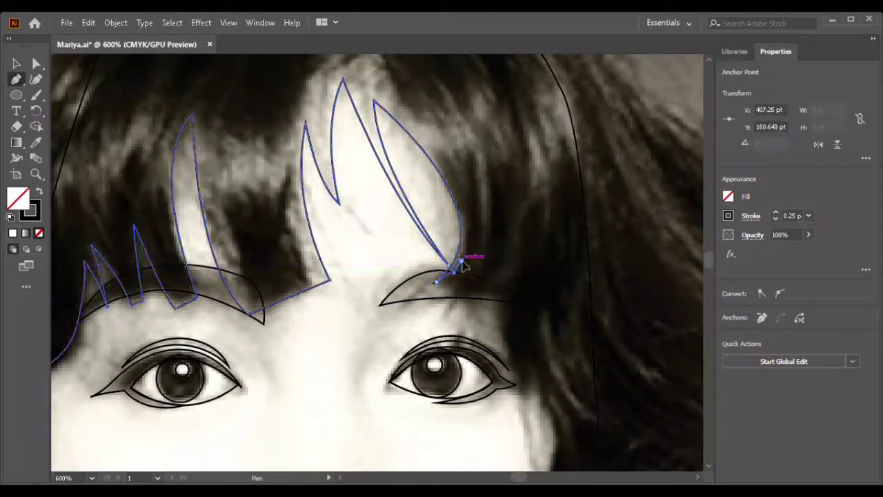
left_click(414, 312)
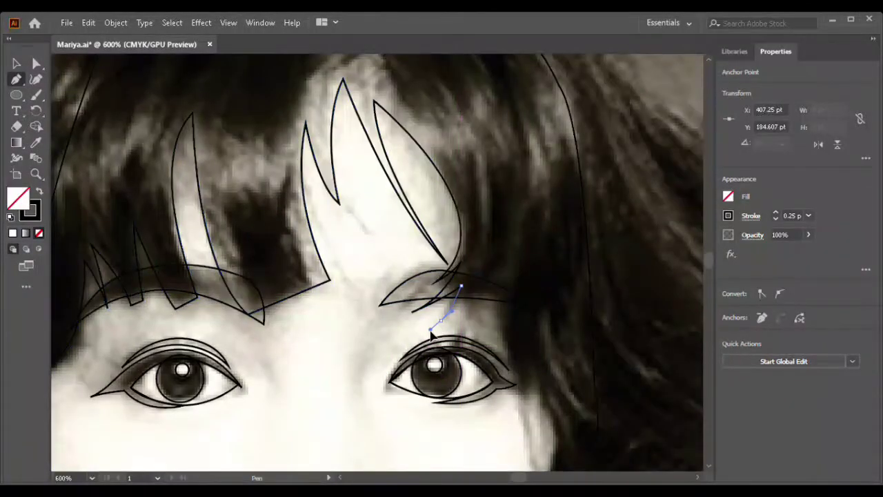
left_click_drag(442, 319, 465, 293)
Zoom in and draw a small strand curving over the right eyebrow.
key("ctrl+0")
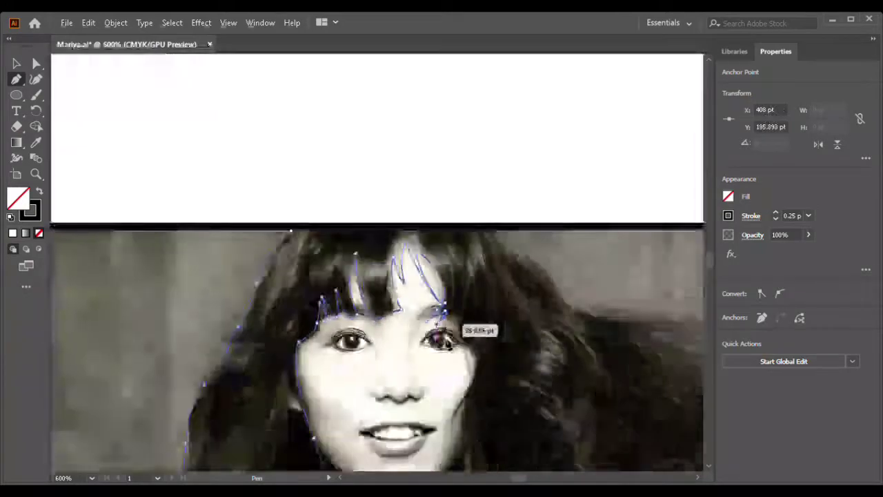
scroll(375, 287, "up", 10)
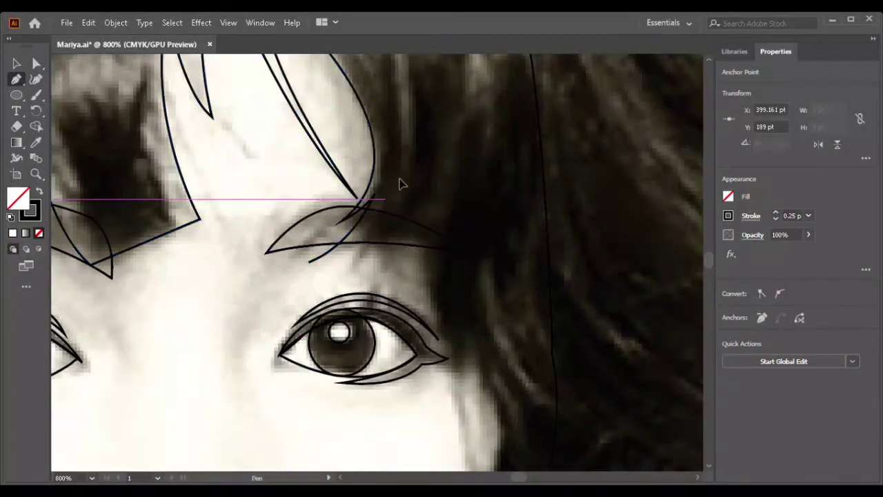
left_click_drag(385, 199, 426, 147)
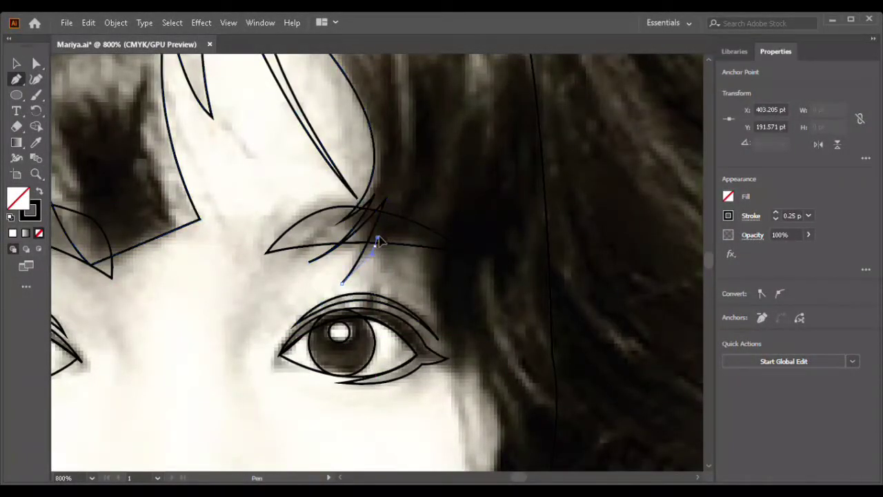
left_click_drag(336, 295, 385, 241)
scroll(401, 296, "down", 2)
scroll(400, 296, "up", 1)
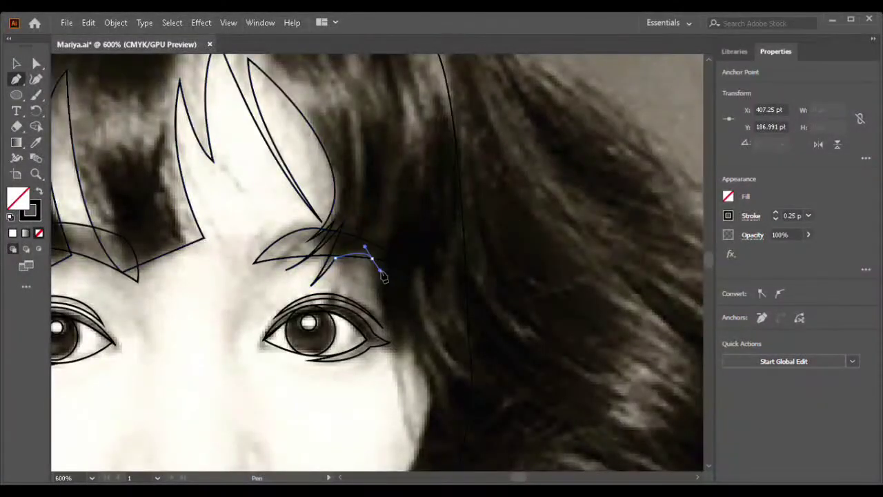
scroll(375, 252, "down", 2)
Trace the right cheek contour downward with smooth curved anchors.
left_click_drag(414, 399, 441, 445)
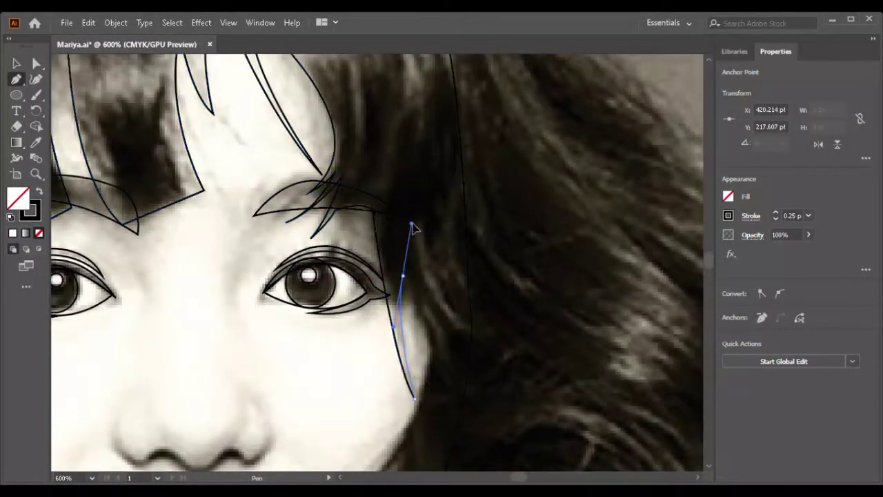
left_click_drag(415, 316, 420, 366)
scroll(421, 366, "down", 1)
scroll(428, 345, "down", 1)
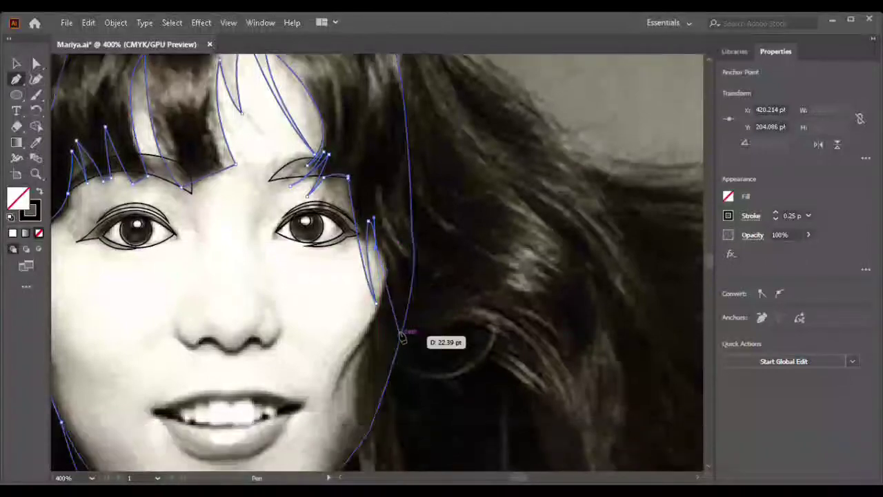
scroll(384, 297, "down", 1)
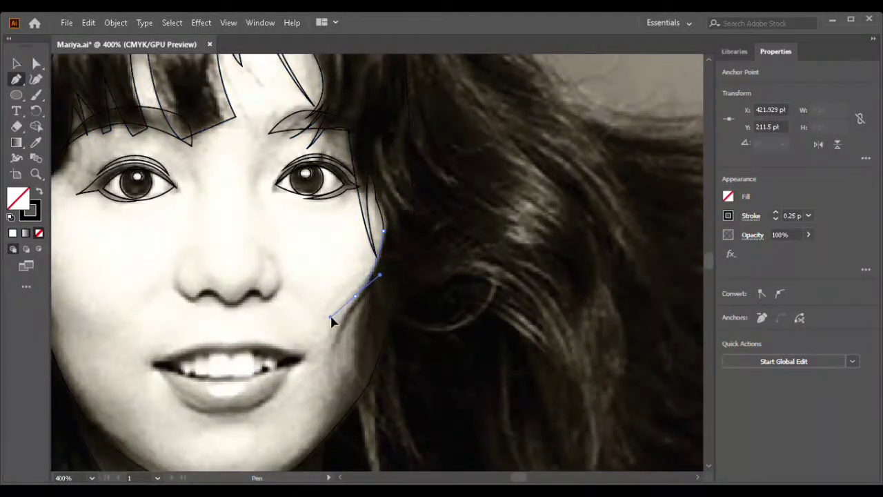
scroll(359, 315, "up", 5)
scroll(359, 314, "down", 3)
left_click_drag(354, 302, 272, 395)
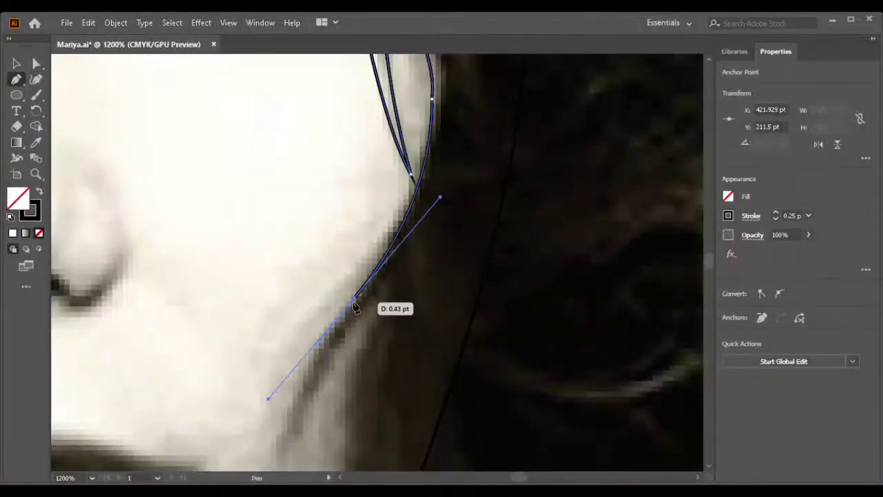
scroll(359, 336, "down", 2)
left_click_drag(336, 347, 331, 398)
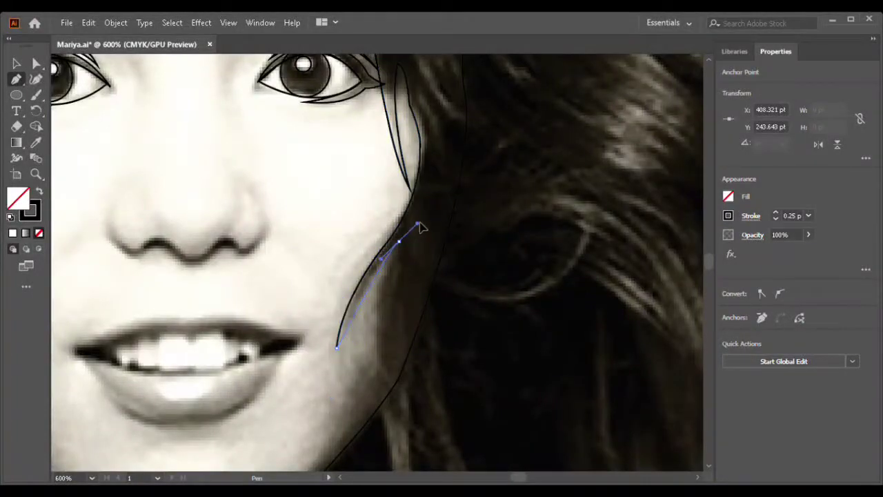
scroll(420, 217, "down", 2)
scroll(414, 276, "down", 5)
Extend the outline down the jawline and bend the neck line toward the bow tie.
left_click_drag(359, 276, 402, 367)
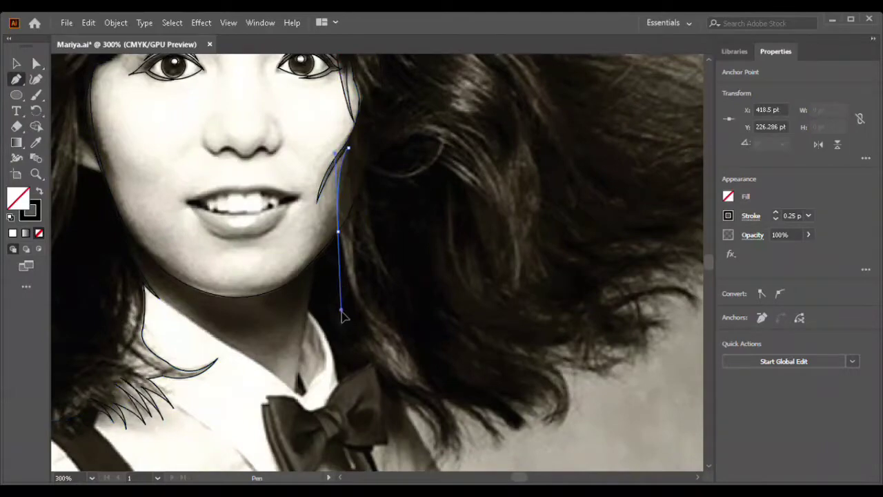
left_click_drag(340, 237, 343, 241)
scroll(322, 268, "up", 2)
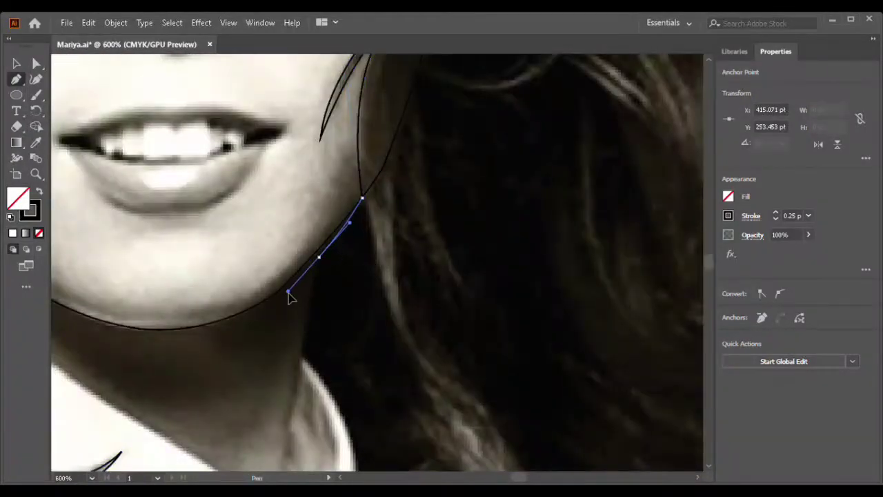
scroll(303, 364, "down", 2)
scroll(345, 276, "up", 1)
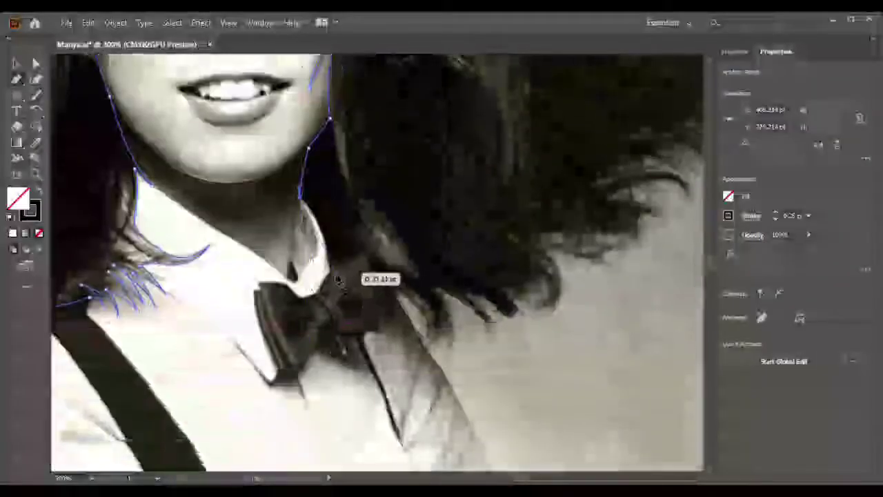
mouse_move(410, 301)
left_mouse_down()
mouse_move(427, 316)
mouse_move(370, 351)
left_mouse_up()
scroll(433, 326, "down", 1)
scroll(378, 316, "right", 1)
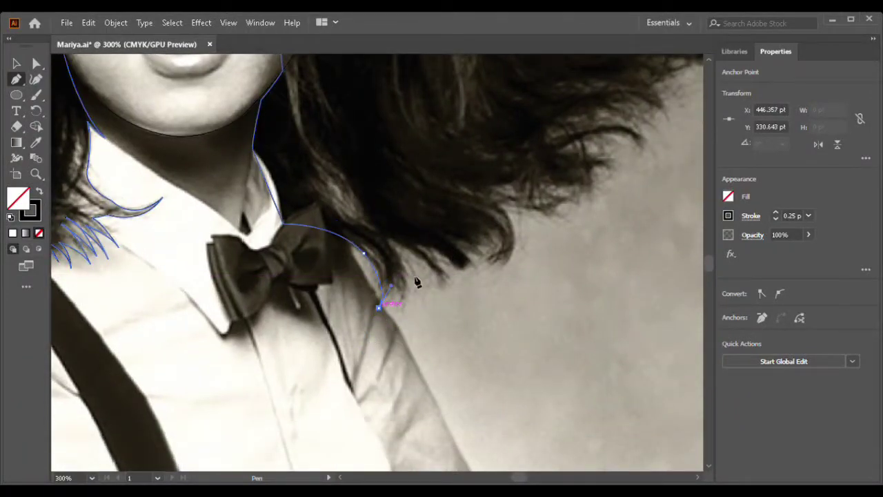
scroll(390, 290, "up", 2)
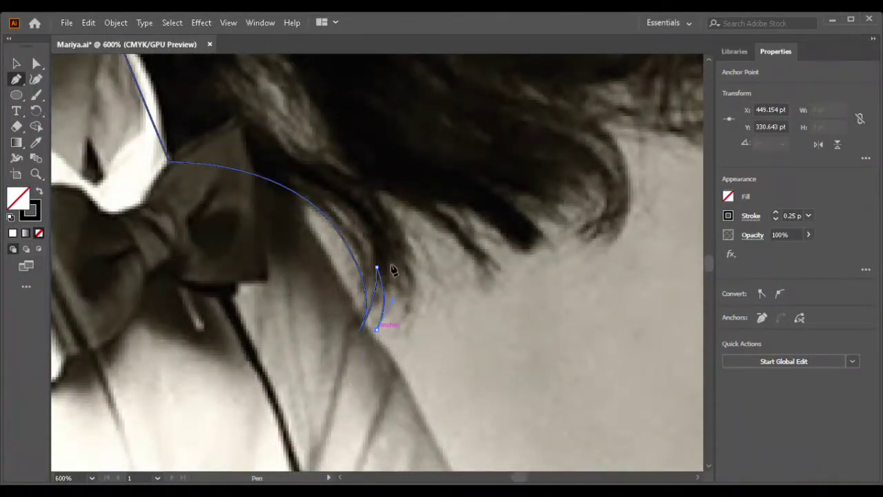
Point the last strand upward, then draw a new curving strand that turns back sharply.
left_click(397, 215)
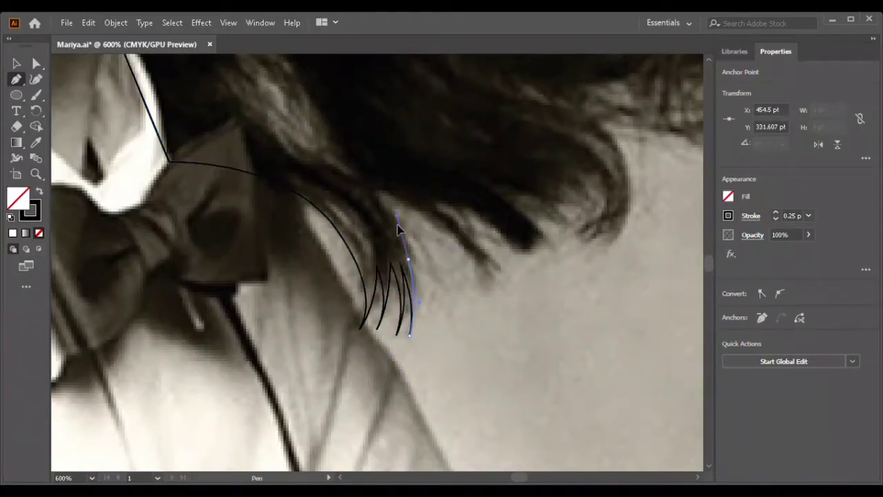
scroll(423, 290, "up", 2)
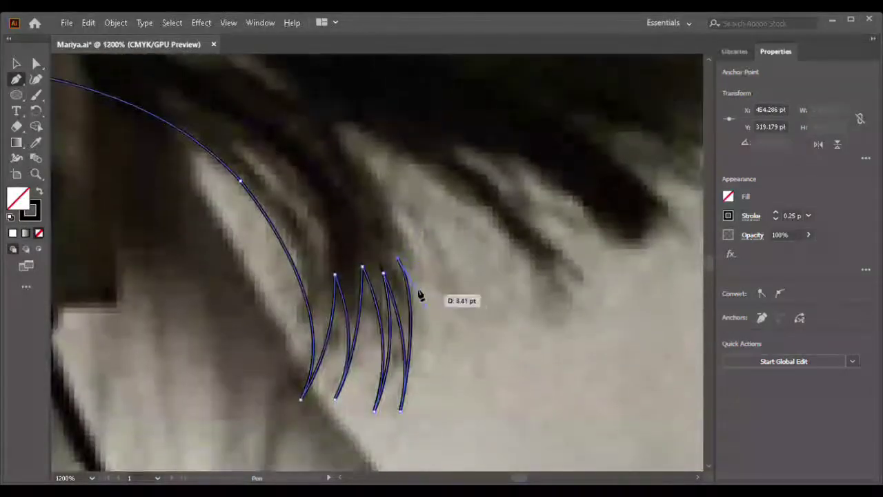
left_click_drag(325, 128, 400, 159)
scroll(336, 173, "down", 2)
left_click_drag(394, 256, 423, 320)
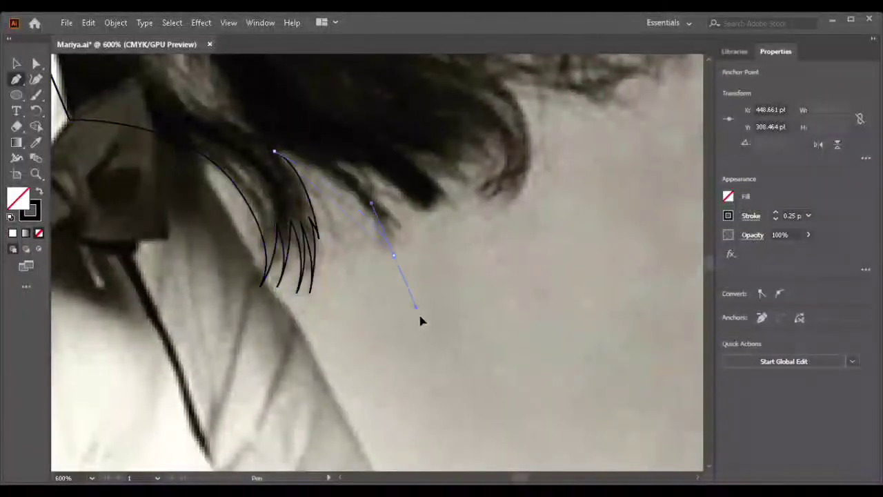
left_click(384, 218)
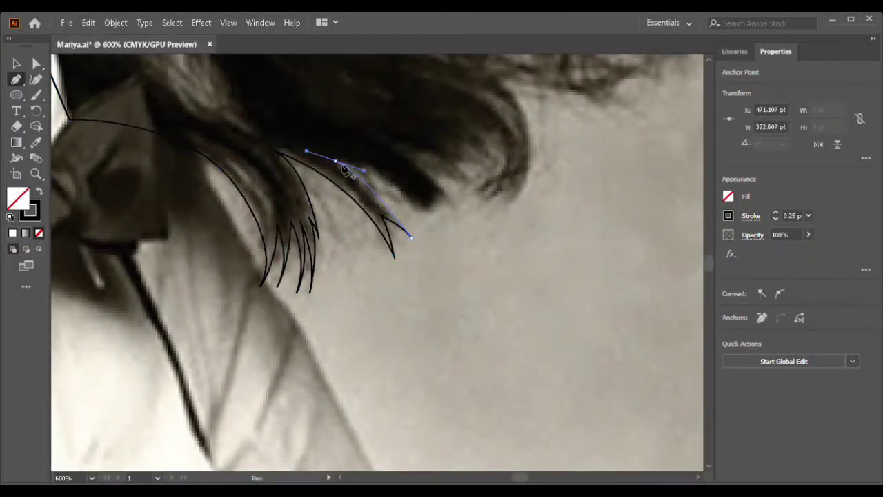
left_click_drag(416, 243, 428, 217)
scroll(428, 217, "down", 3)
scroll(326, 205, "up", 3)
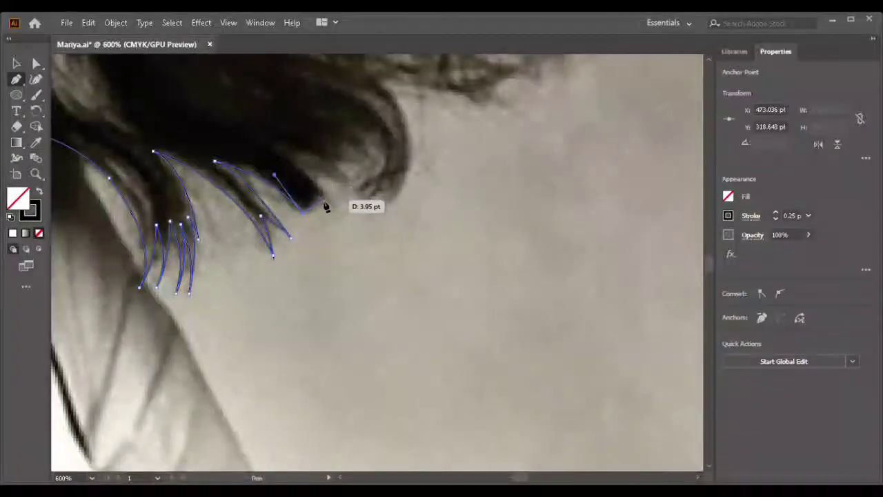
Add a curved strand with a broken handle, ending in a pointed corner tip.
left_click_drag(325, 205, 339, 223)
left_click_drag(257, 140, 192, 118)
left_click(258, 139)
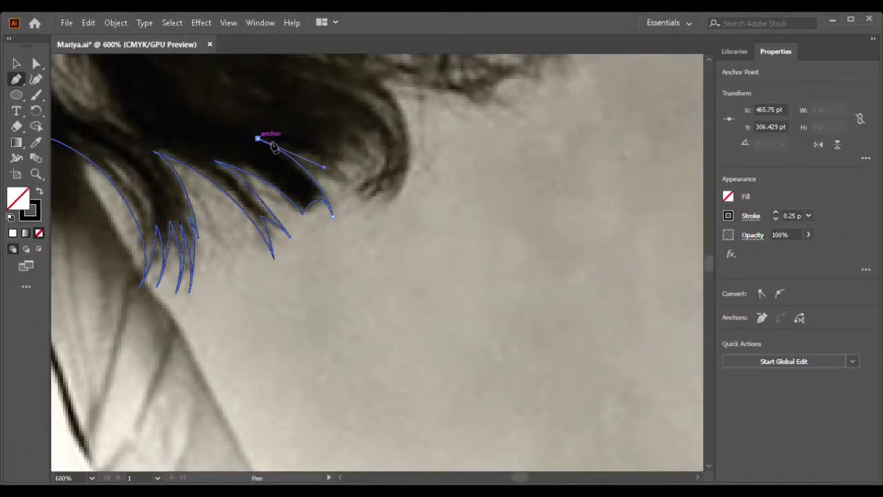
left_click_drag(347, 196, 350, 196)
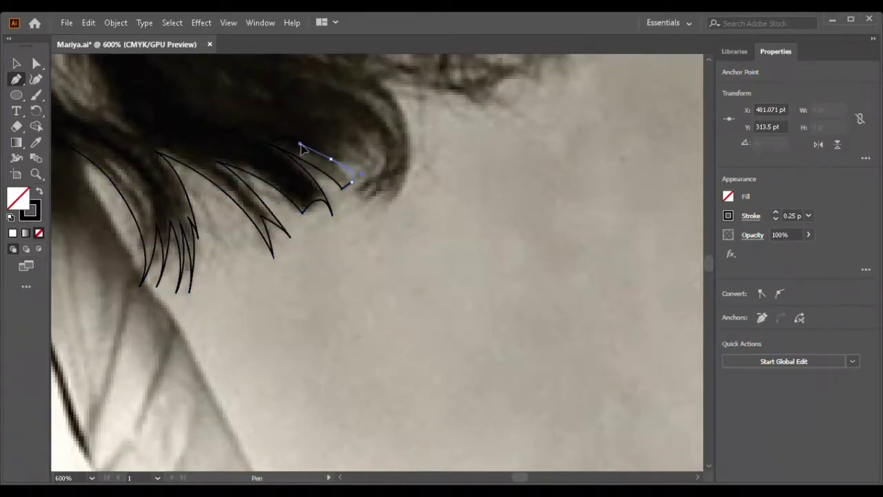
left_click(329, 164)
scroll(361, 176, "down", 3)
scroll(360, 226, "up", 4)
Draw a zigzag hair tip and continue the hair edge with another curved anchor.
mouse_move(360, 225)
left_mouse_down()
mouse_move(368, 248)
mouse_move(376, 219)
left_mouse_up()
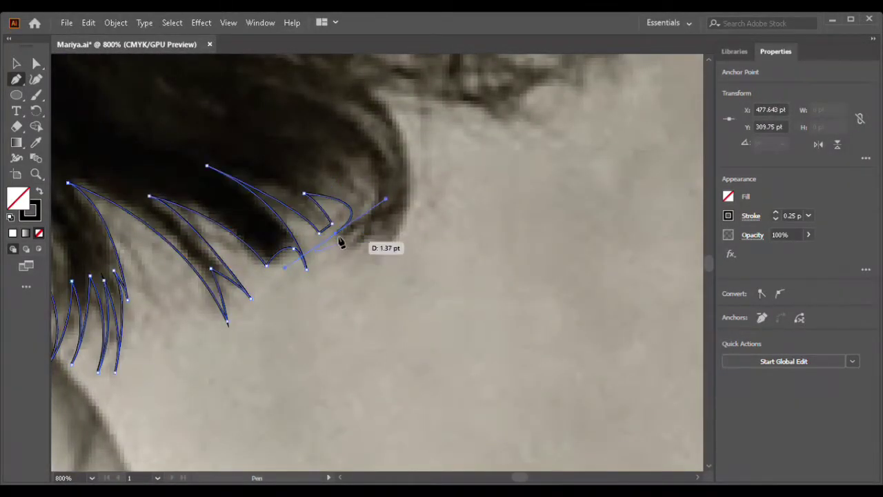
left_click_drag(338, 251, 316, 270)
mouse_move(376, 237)
left_mouse_down()
mouse_move(391, 232)
mouse_move(442, 172)
left_mouse_up()
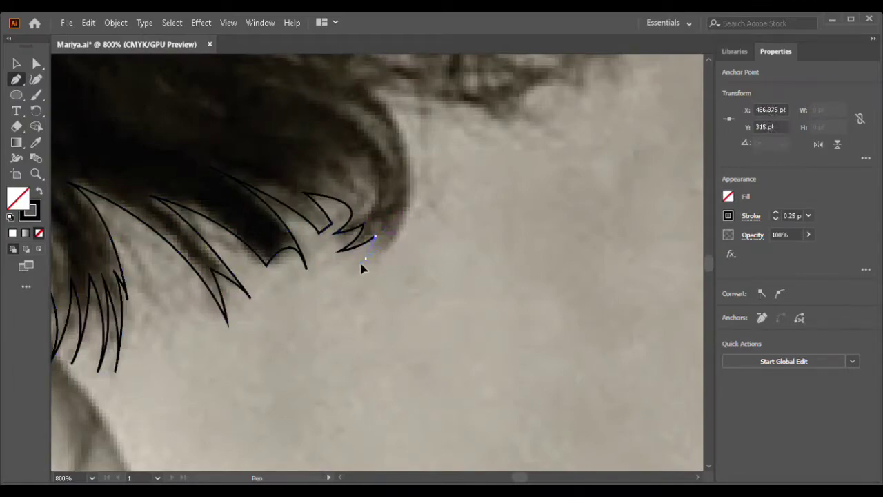
left_click_drag(406, 148, 410, 147)
scroll(410, 147, "up", 3)
mouse_move(340, 181)
left_mouse_down()
mouse_move(384, 191)
mouse_move(366, 203)
left_mouse_up()
scroll(373, 194, "down", 1)
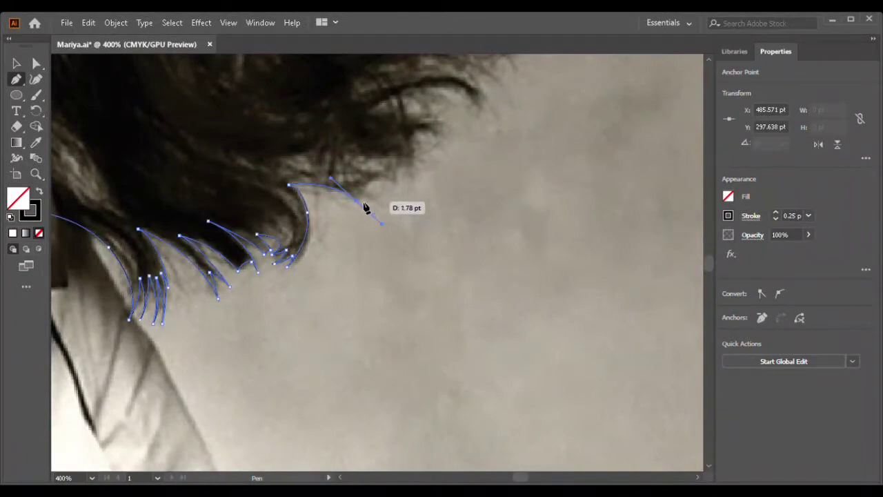
scroll(367, 203, "down", 2)
scroll(371, 268, "up", 3)
mouse_move(371, 268)
left_mouse_down()
mouse_move(351, 339)
mouse_move(419, 311)
mouse_move(381, 316)
mouse_move(405, 305)
mouse_move(362, 265)
left_mouse_up()
Close the strand tip with a sharp point and curve it back across the hair clump.
scroll(405, 306, "up", 3)
left_click(355, 263)
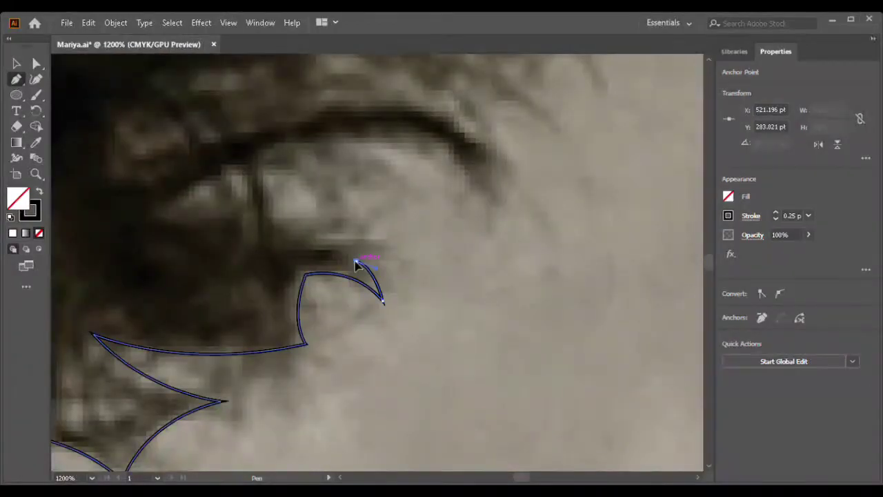
left_click_drag(153, 218, 85, 232)
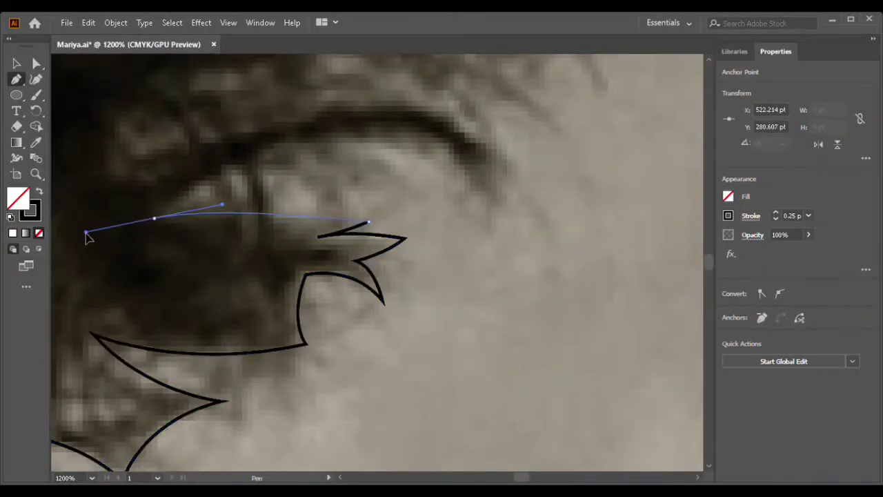
left_click_drag(488, 208, 572, 371)
scroll(444, 270, "down", 2)
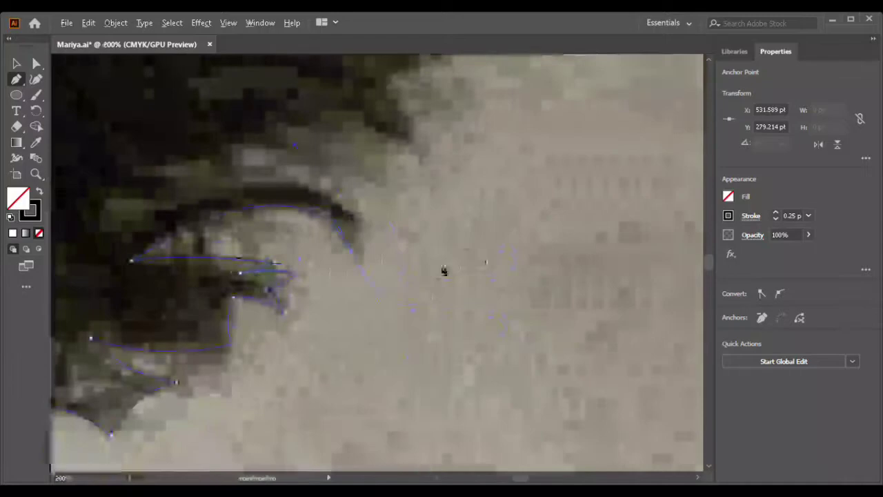
left_click_drag(359, 286, 354, 289)
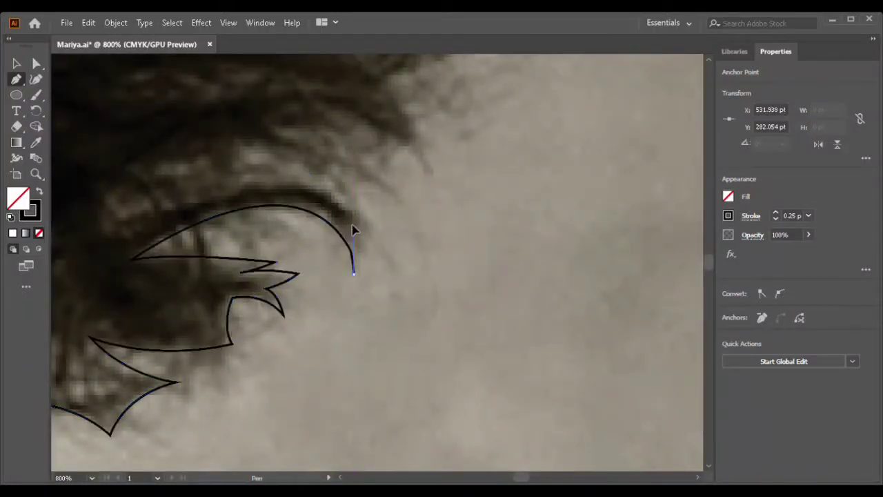
Draw a curled strand tip and another strand over the clump ending in a point.
left_click_drag(353, 230, 370, 262)
left_click_drag(365, 229, 386, 264)
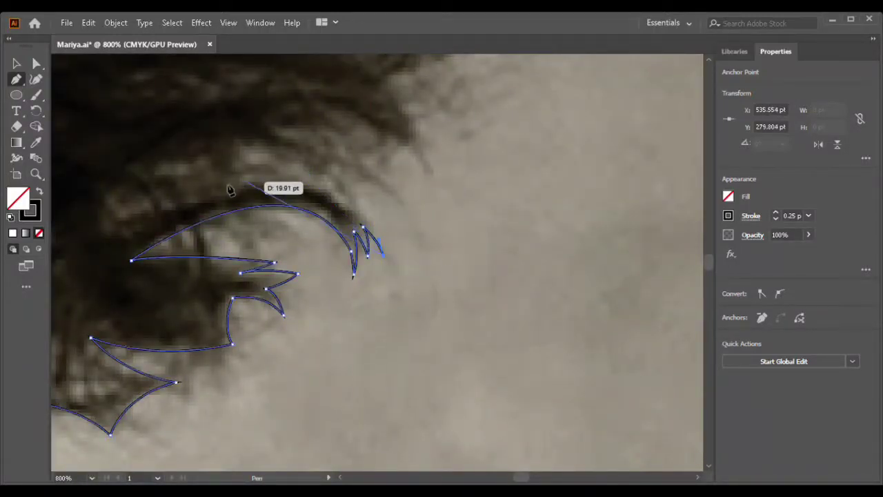
left_click_drag(230, 191, 191, 218)
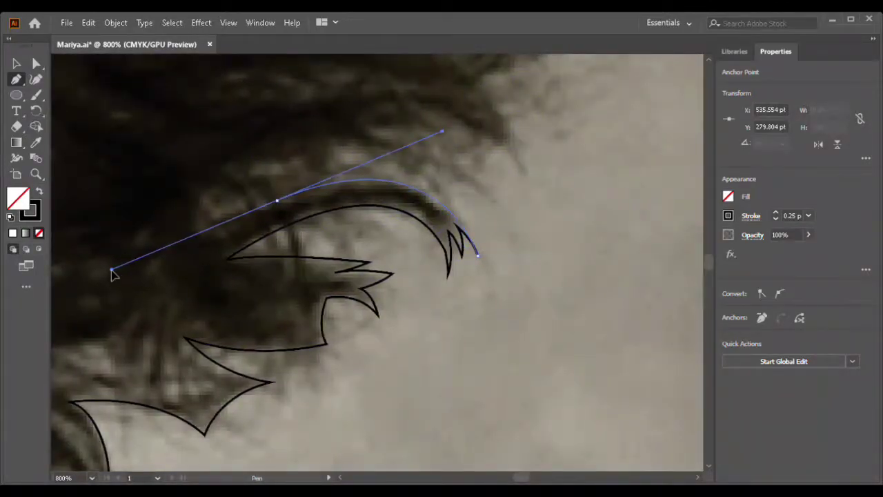
left_click(277, 201)
left_click_drag(492, 204, 524, 235)
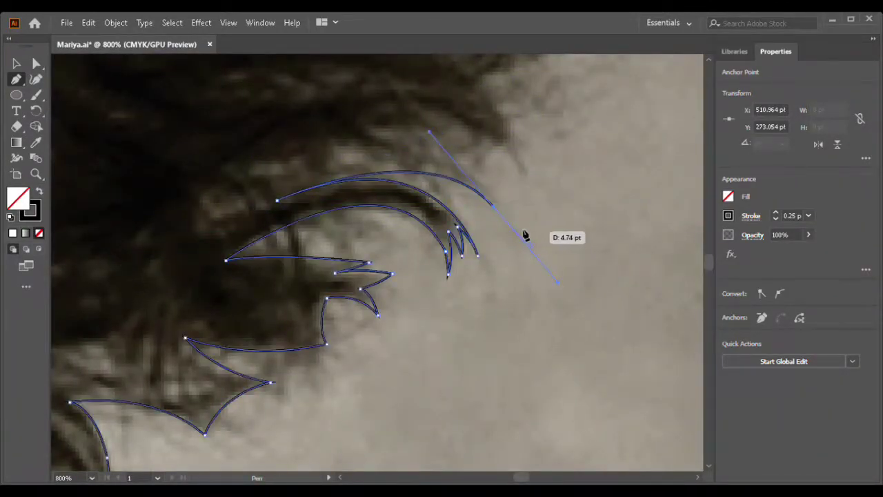
left_click(428, 155)
scroll(336, 162, "right", 5)
left_click_drag(336, 173, 355, 214)
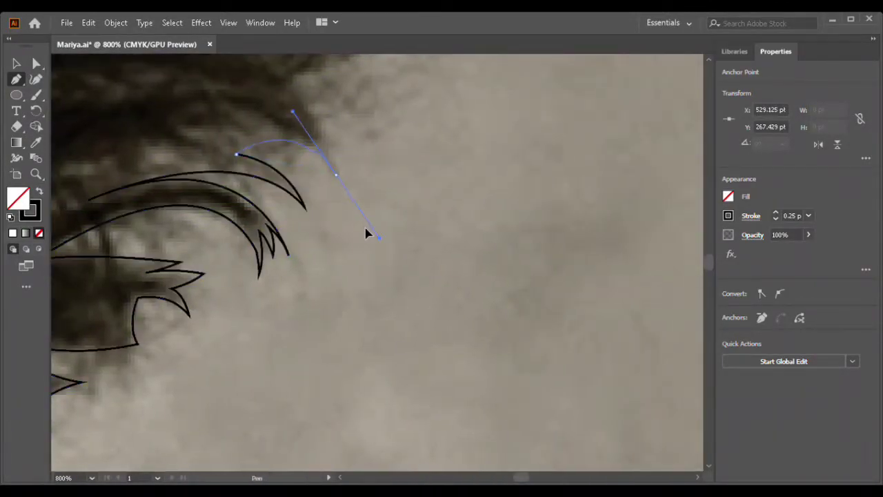
Reframe the view around the path end and add a curved point at the strand's top.
scroll(338, 178, "up", 3)
key("ctrl+minus")
key("ctrl+minus")
key("ctrl+minus")
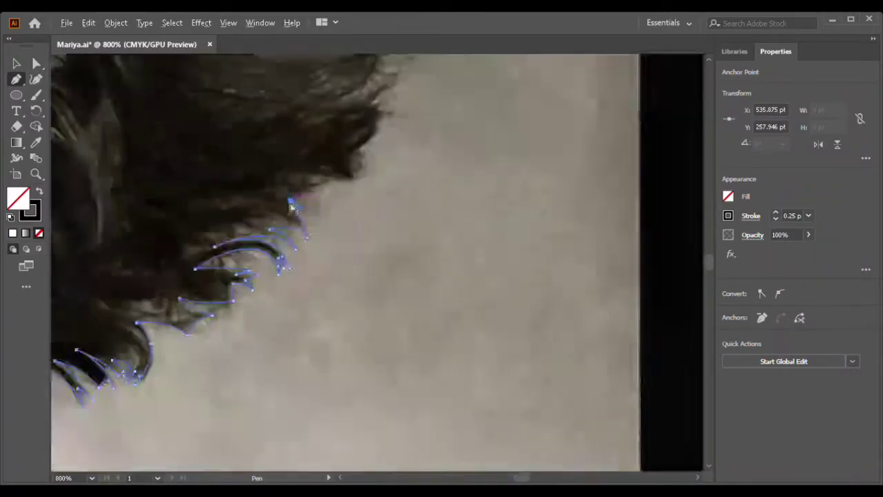
scroll(294, 248, "right", 2)
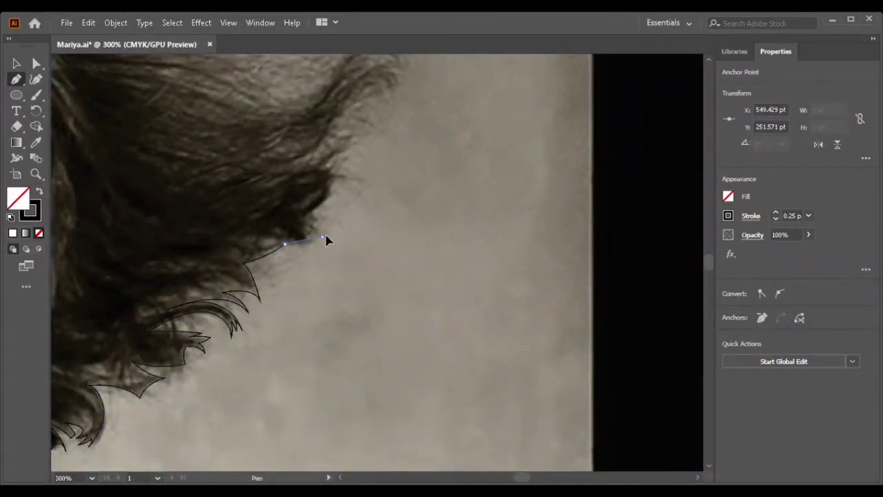
key("ctrl+plus")
key("ctrl+plus")
key("ctrl+plus")
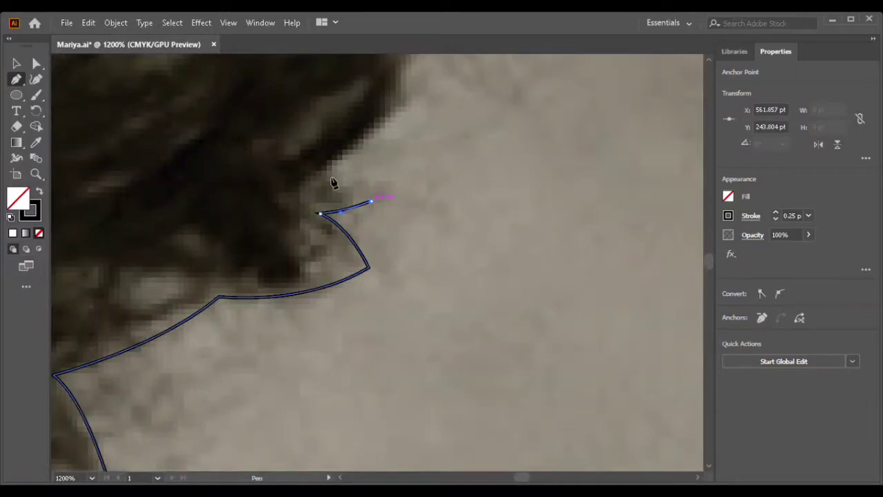
key("ctrl+minus")
key("ctrl+minus")
key("ctrl+plus")
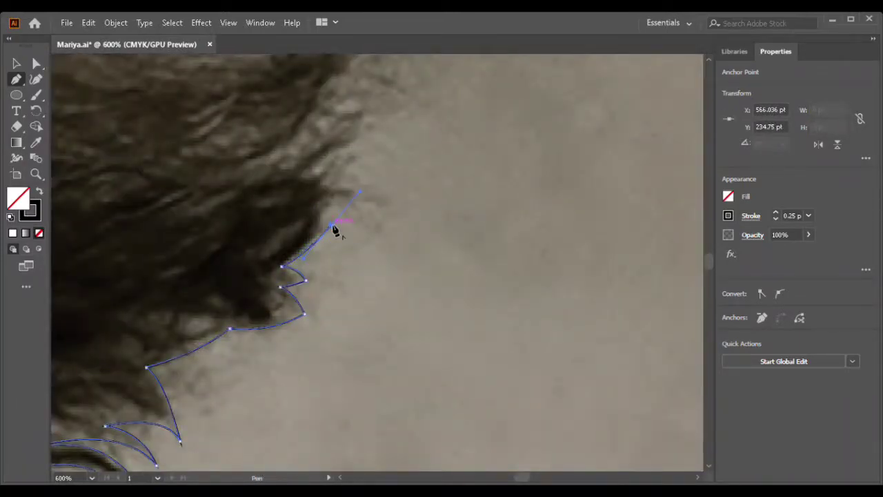
key("ctrl+plus")
key("ctrl+minus")
key("ctrl+minus")
key("ctrl+minus")
left_click_drag(309, 197, 337, 197)
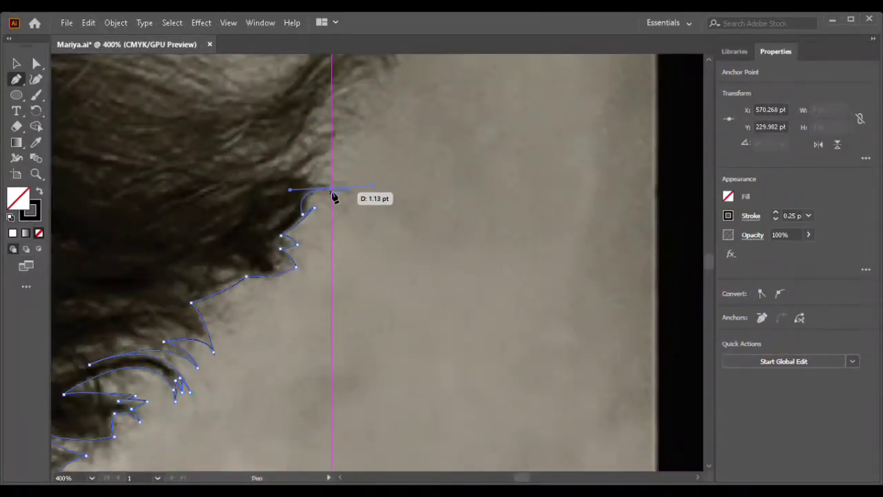
scroll(312, 178, "up", 2)
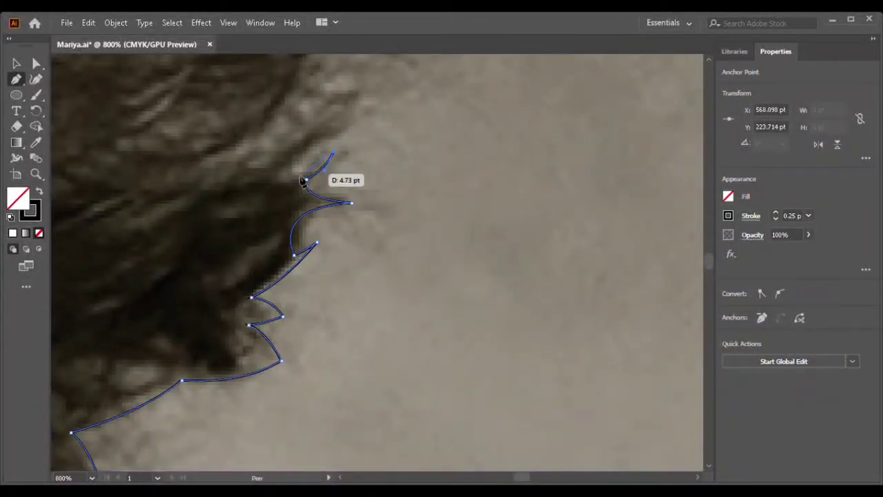
key("ctrl+minus")
key("ctrl+minus")
key("ctrl+minus")
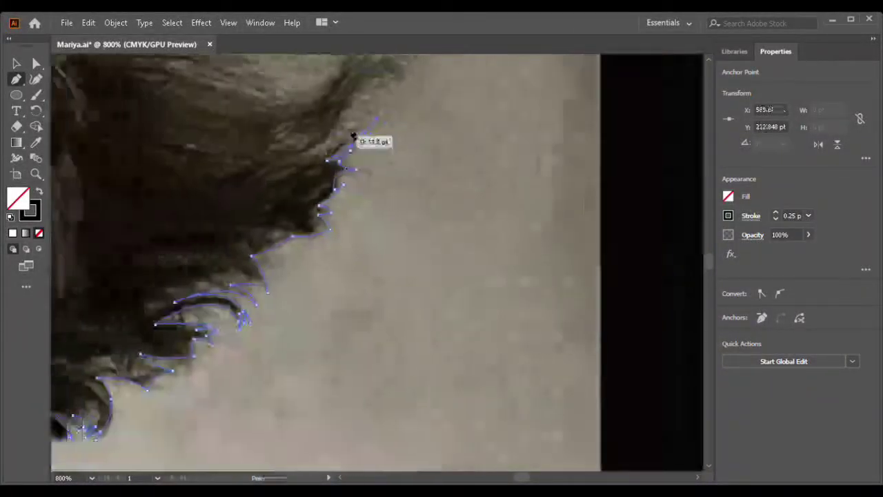
key("ctrl+plus")
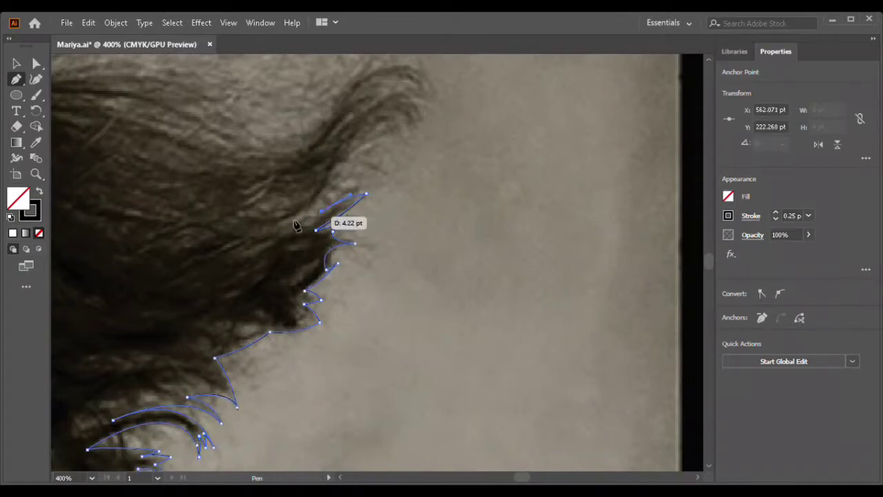
Extend the hair outline with curved Pen anchors around the curled strand tips.
left_click_drag(282, 223, 247, 224)
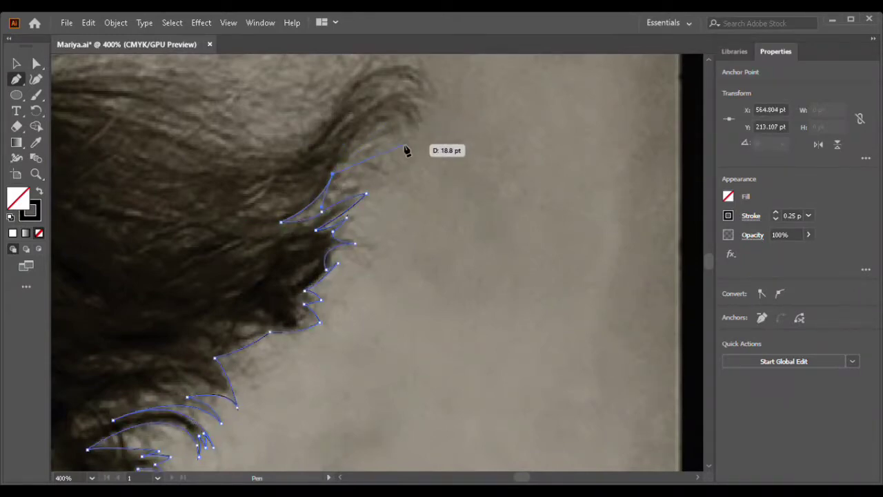
mouse_move(407, 118)
left_mouse_down()
mouse_move(443, 145)
mouse_move(427, 134)
left_mouse_up()
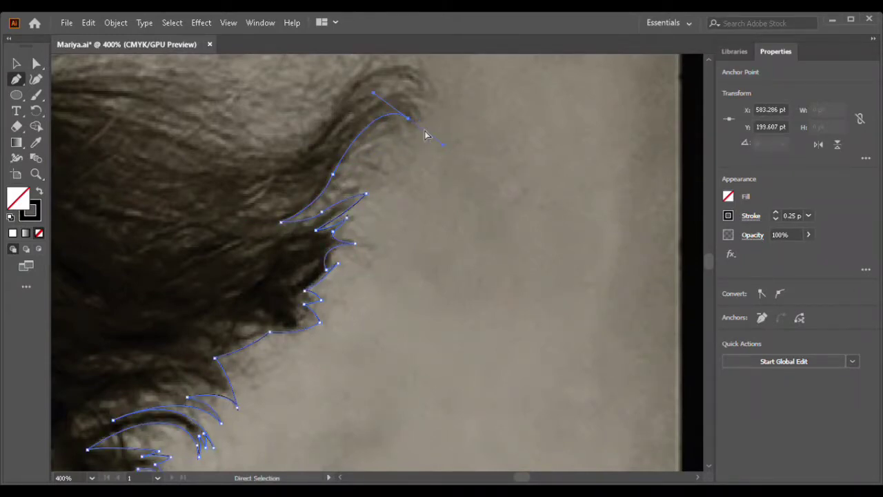
scroll(423, 112, "up", 3)
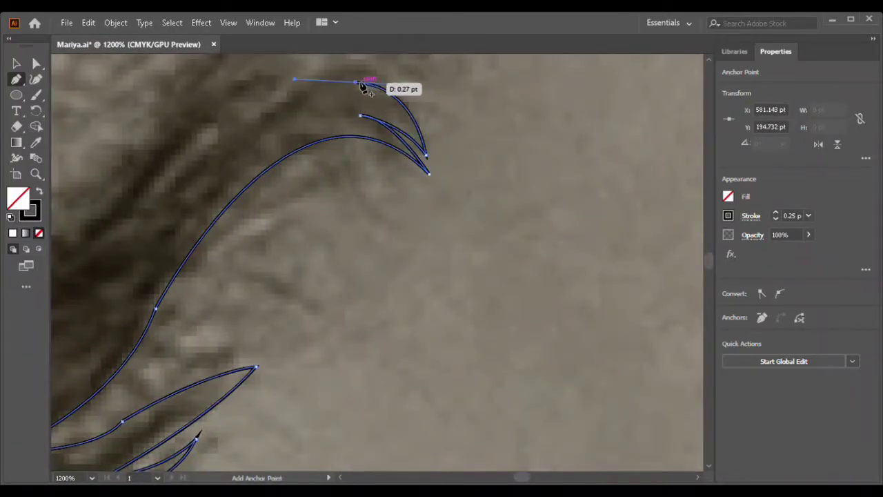
scroll(362, 87, "down", 2)
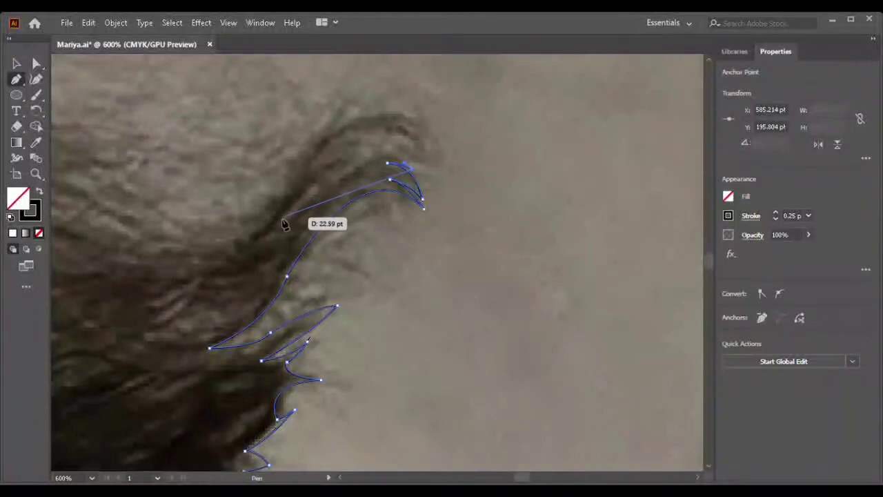
left_click_drag(278, 219, 171, 325)
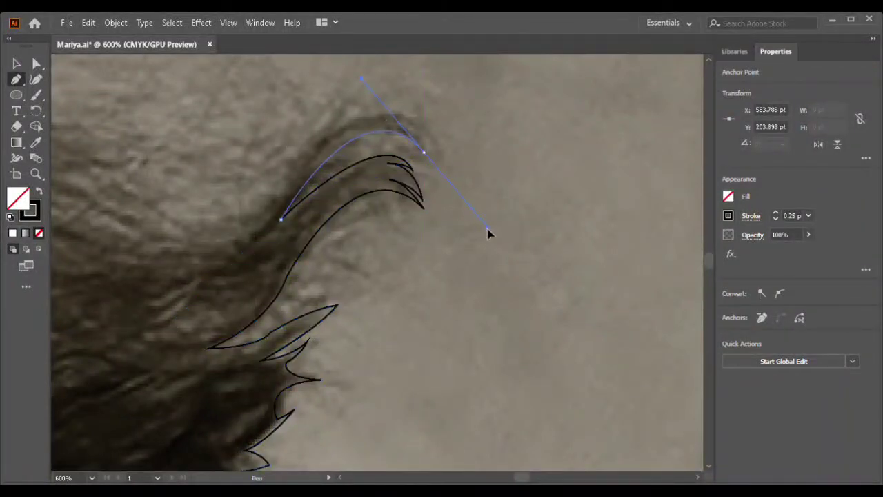
mouse_move(385, 121)
left_mouse_down()
mouse_move(391, 125)
mouse_move(330, 139)
mouse_move(352, 112)
left_mouse_up()
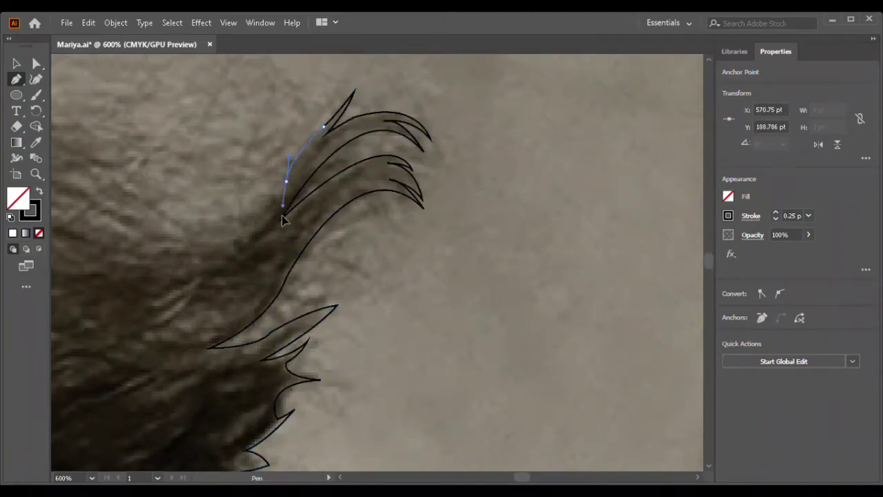
Add another curled strand point, then run the outline along the hair's top edge.
scroll(387, 189, "down", 2)
left_click_drag(334, 202, 303, 181)
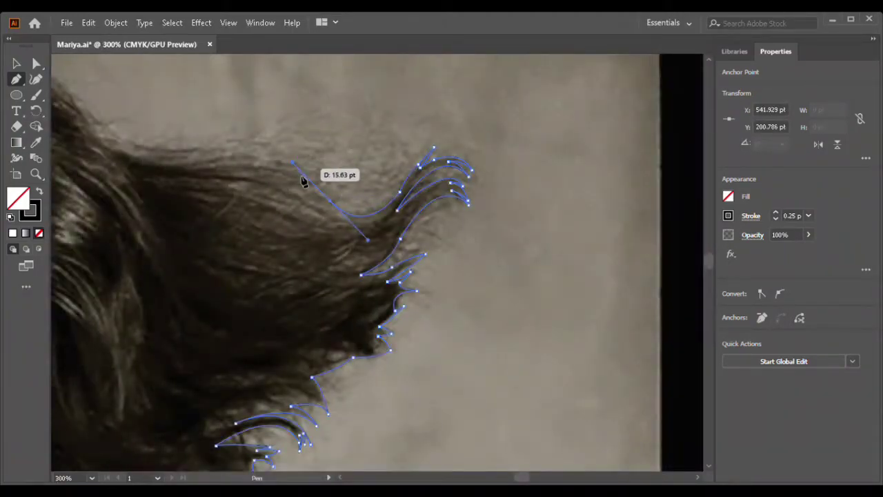
left_click_drag(217, 171, 215, 165)
left_click_drag(215, 165, 204, 175)
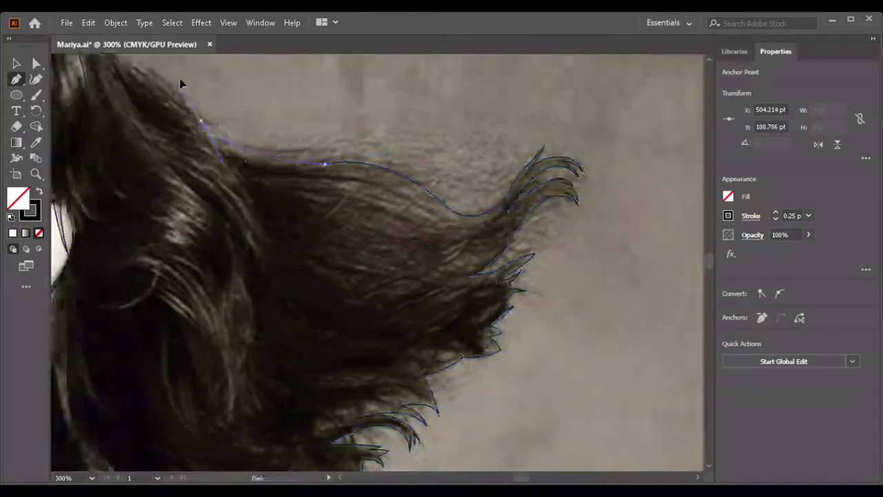
Place the final anchor at the top of the hair, then zoom out.
scroll(213, 152, "left", 4)
scroll(213, 145, "up", 3)
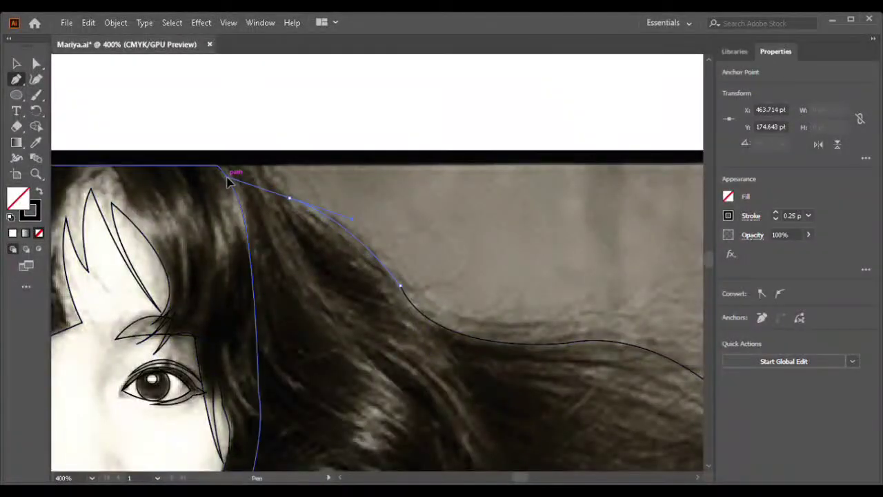
left_click_drag(260, 164, 262, 172)
key("ctrl+minus")
key("ctrl+minus")
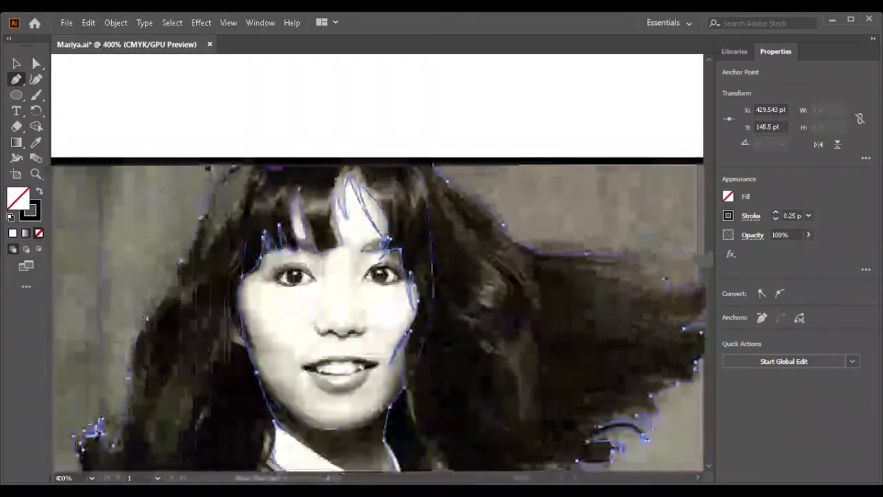
scroll(410, 158, "right", 3)
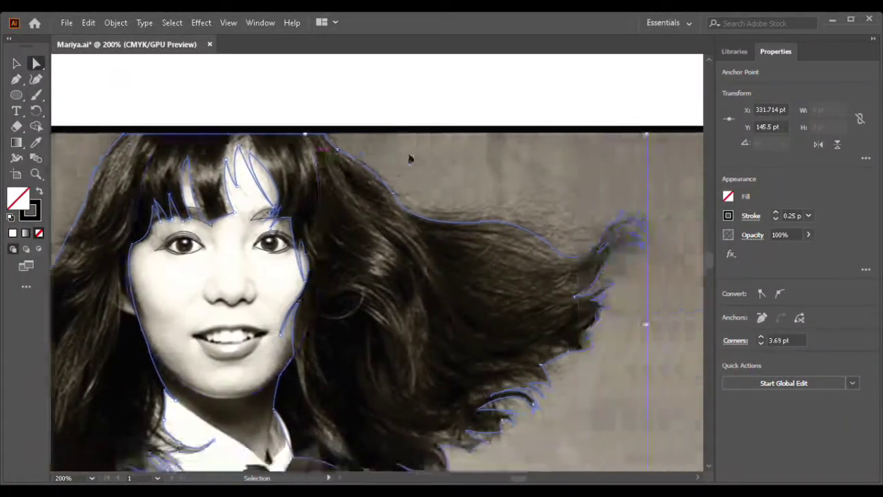
scroll(296, 178, "up", 2)
Move the stray anchor down onto the hair curve and check the whole path.
left_click_drag(361, 121, 367, 289)
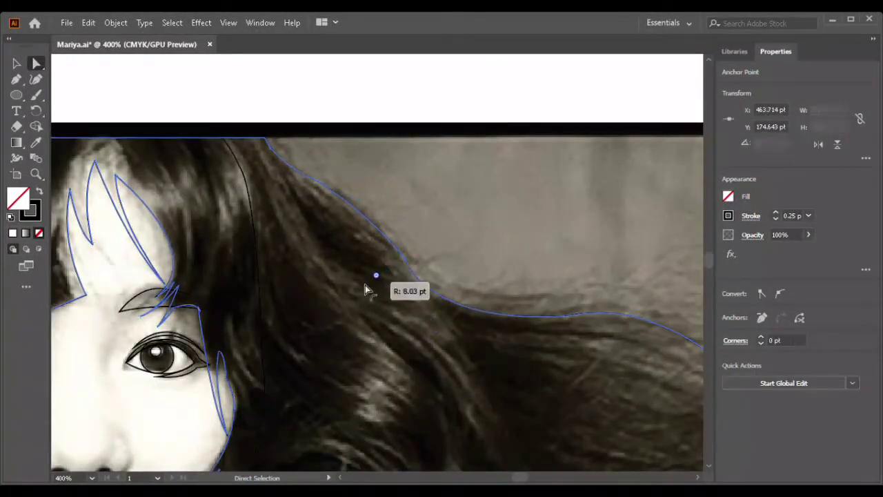
key("ctrl+minus")
scroll(241, 201, "up", 2)
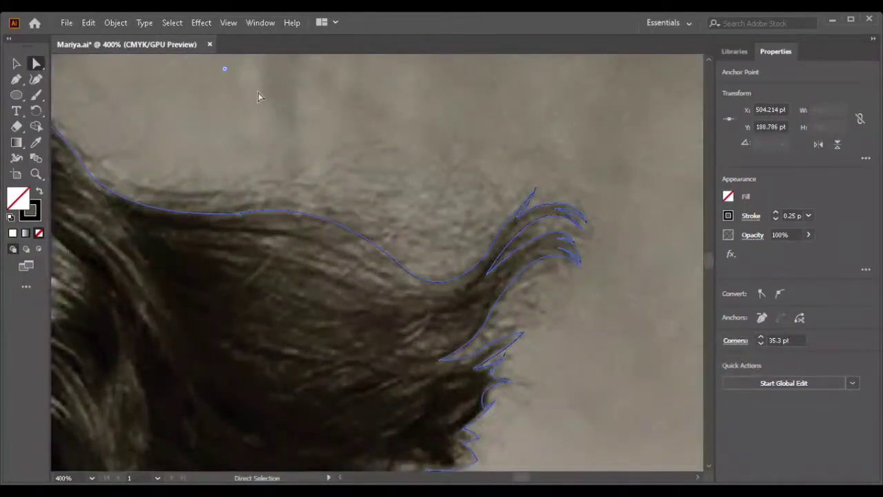
key("ctrl+minus")
scroll(334, 284, "up", 2)
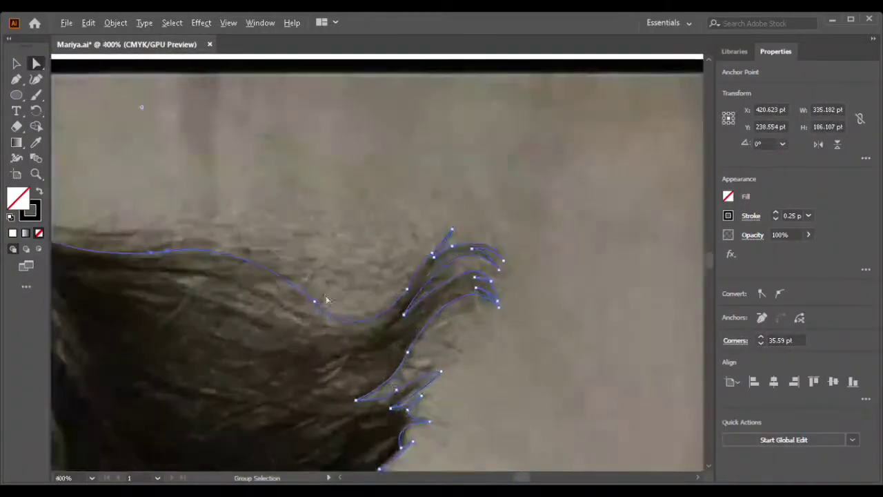
Round the corner where the hair outline dips, then deselect the point.
left_click_drag(360, 265, 371, 270)
left_click(371, 271)
scroll(371, 270, "down", 5)
scroll(414, 276, "up", 5)
scroll(483, 241, "down", 5)
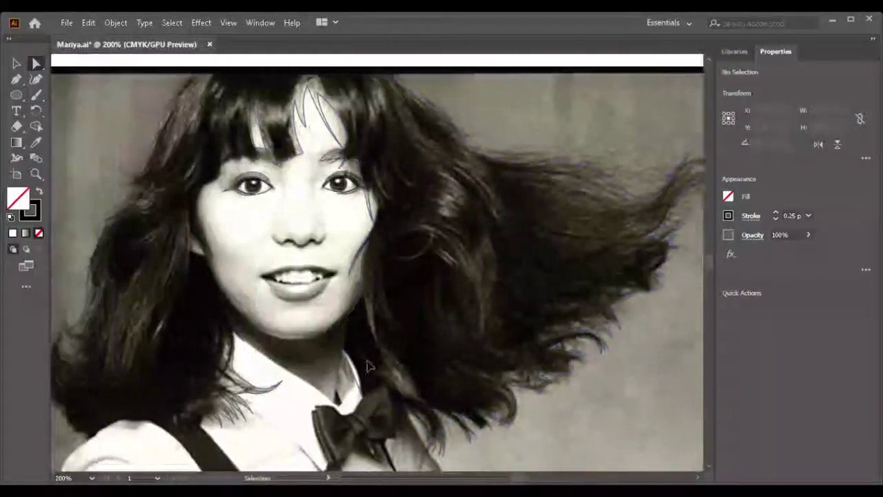
scroll(407, 180, "up", 2)
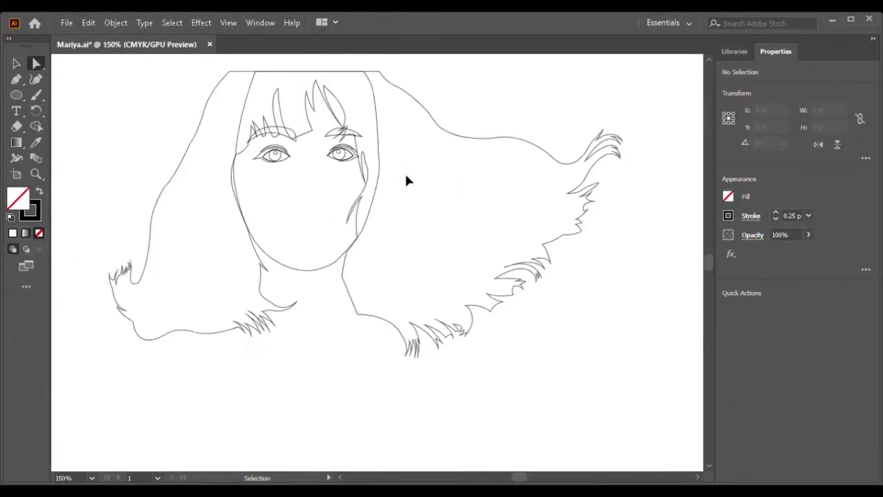
scroll(483, 186, "up", 2)
scroll(550, 200, "up", 3)
Round off the sharp corner on the neck line and review the line art.
left_click(267, 301)
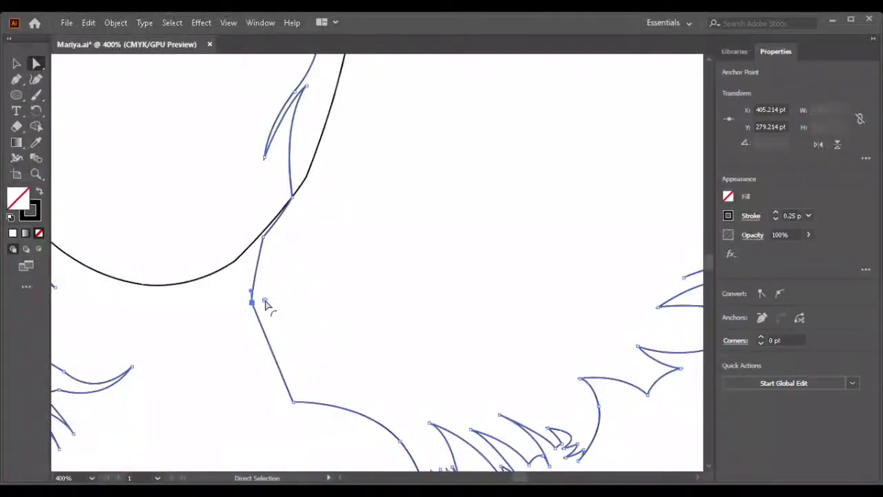
left_click(265, 302)
left_click_drag(350, 315, 345, 317)
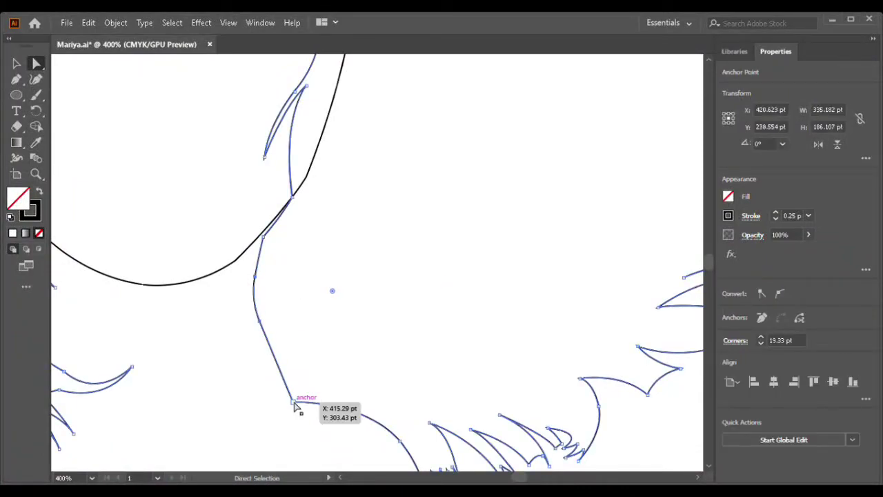
left_click(289, 198)
left_click(350, 222)
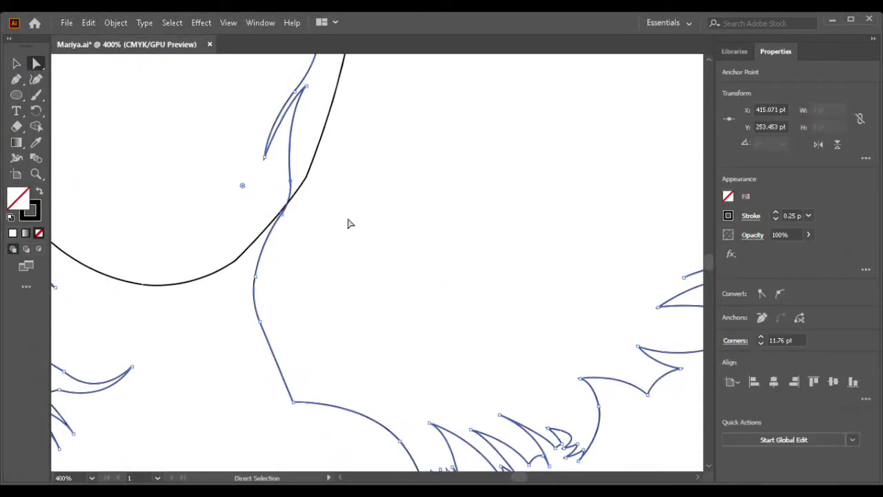
scroll(321, 205, "down", 3)
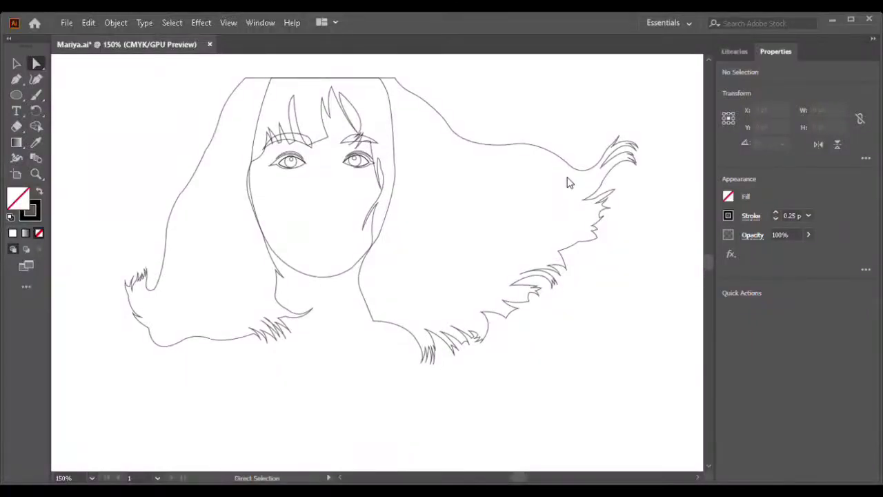
Start a new Pen path on the left bangs with the first strand anchors.
scroll(258, 142, "up", 1)
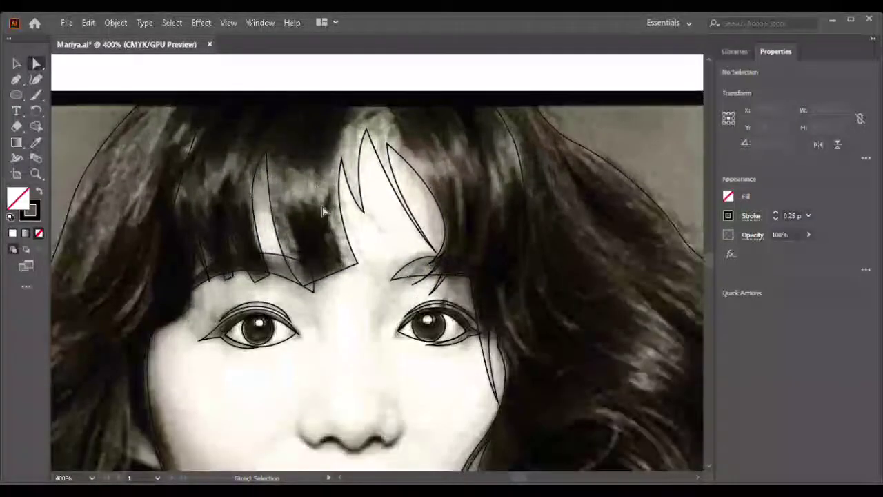
key("p")
scroll(352, 179, "up", 1)
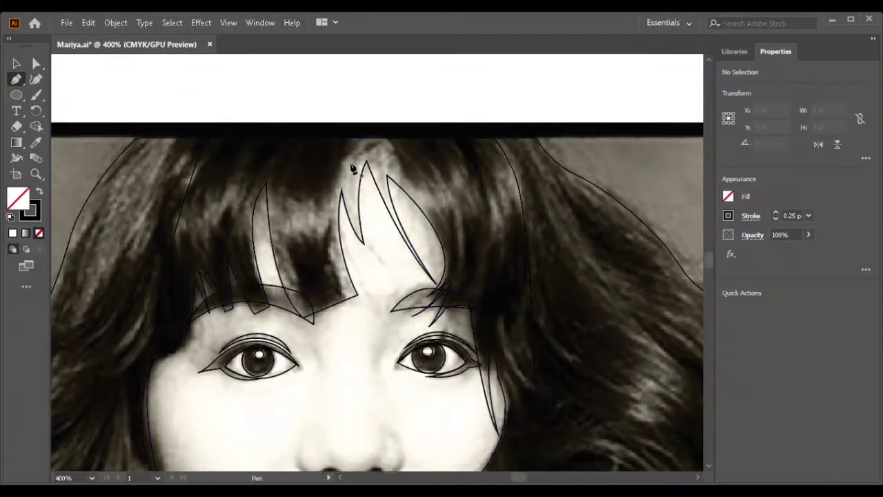
left_click(296, 236)
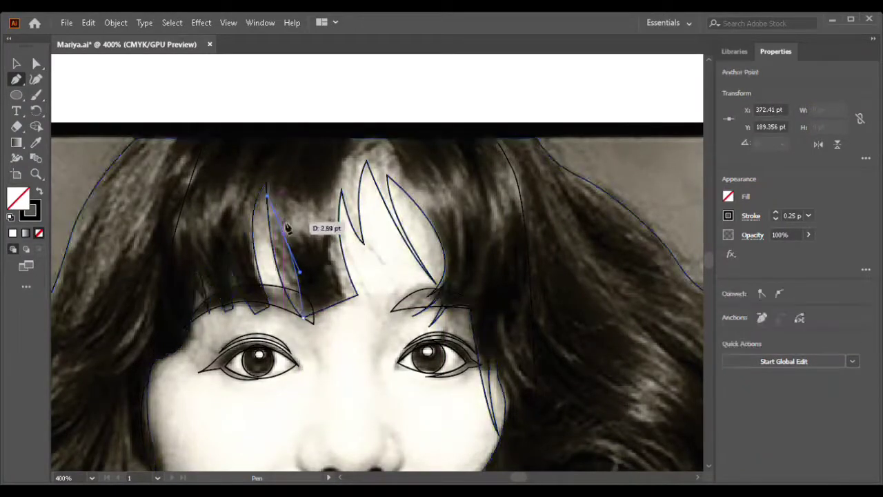
scroll(303, 231, "up", 3)
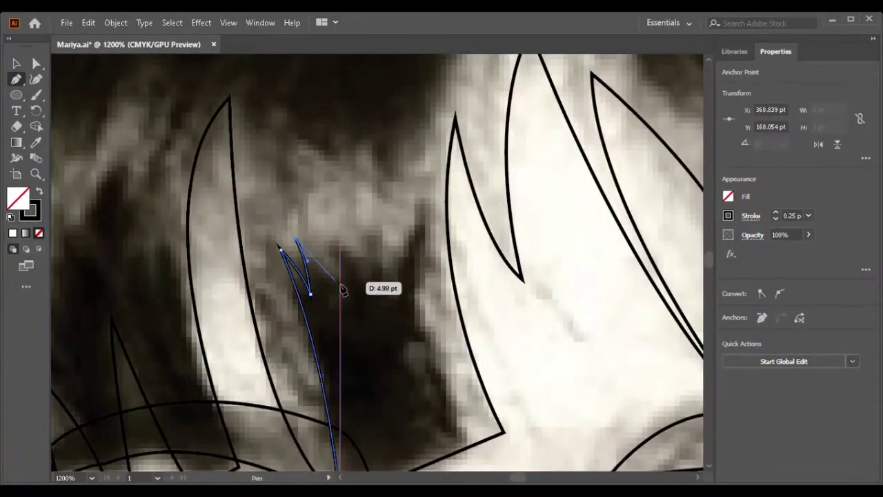
left_click(374, 290)
scroll(373, 295, "down", 2)
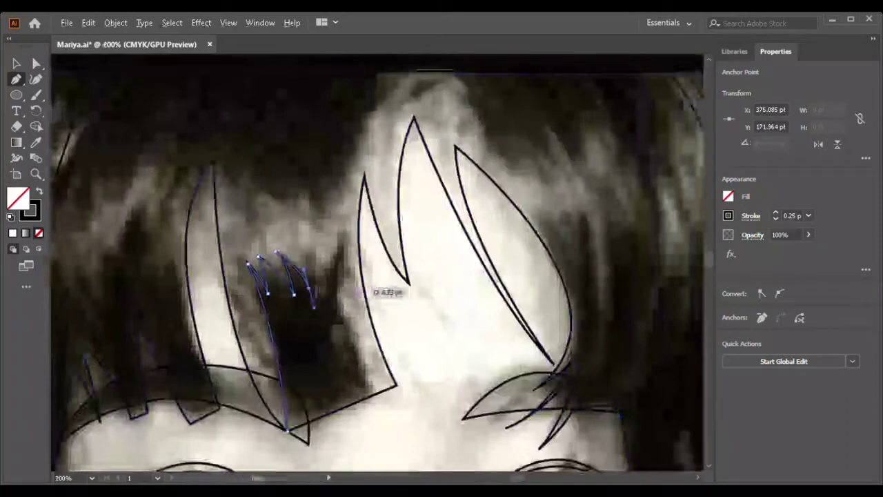
scroll(353, 230, "up", 2)
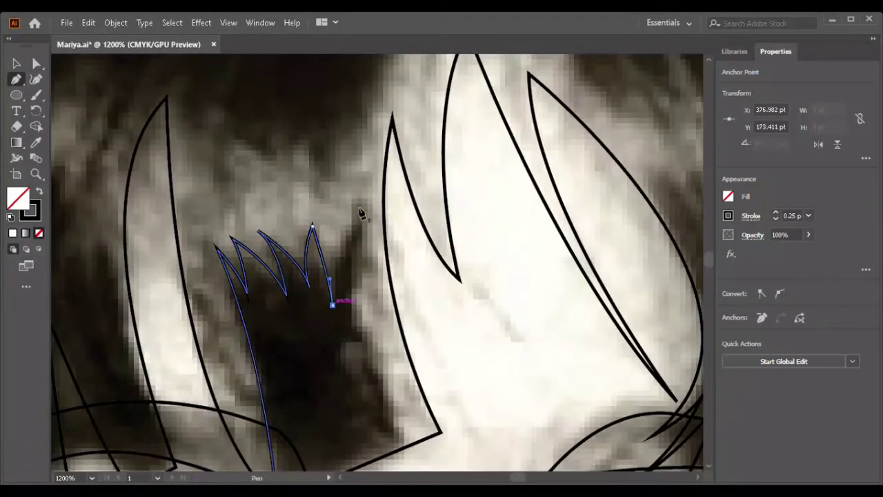
scroll(349, 338, "down", 2)
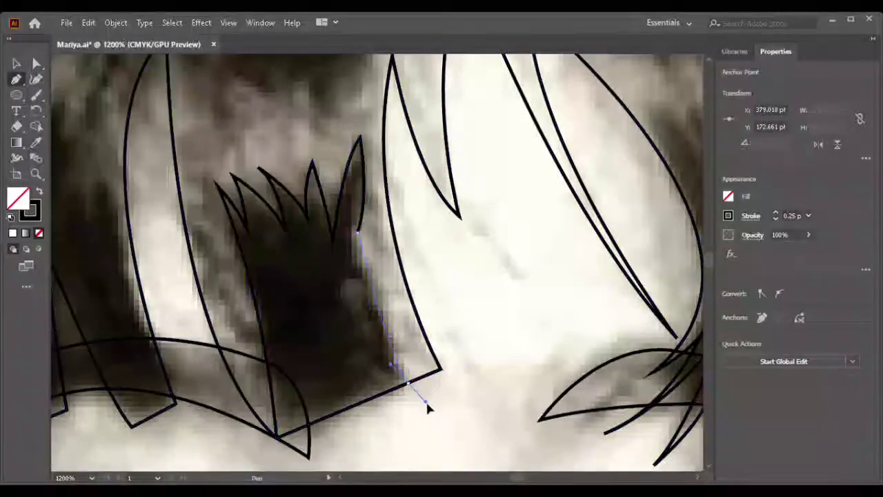
left_click(434, 369)
Extend the strand to its top and curve the first new fringe spike.
scroll(442, 366, "down", 2)
scroll(414, 317, "up", 2)
left_click(352, 276)
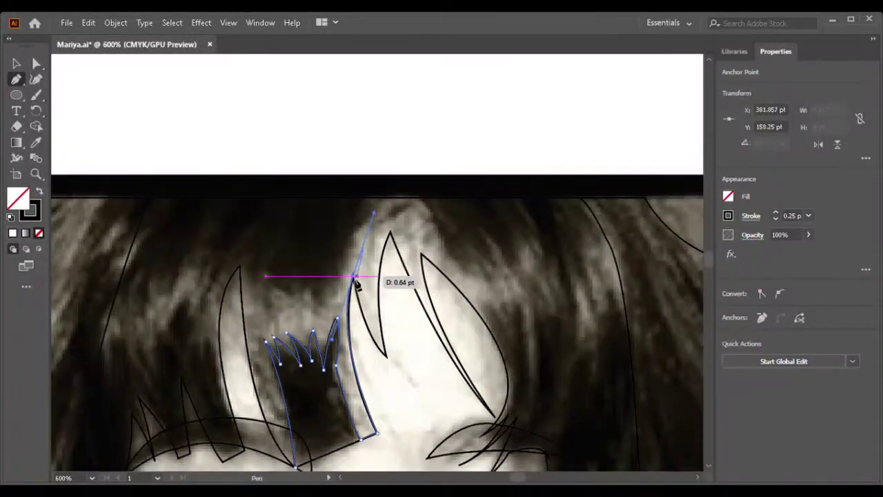
left_click_drag(384, 354, 400, 374)
left_click(391, 235)
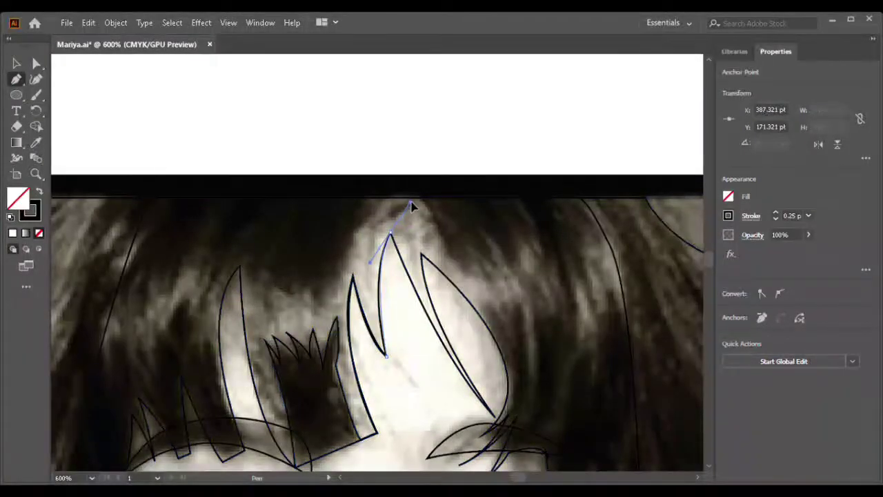
scroll(514, 410, "down", 1)
left_click_drag(504, 399, 566, 455)
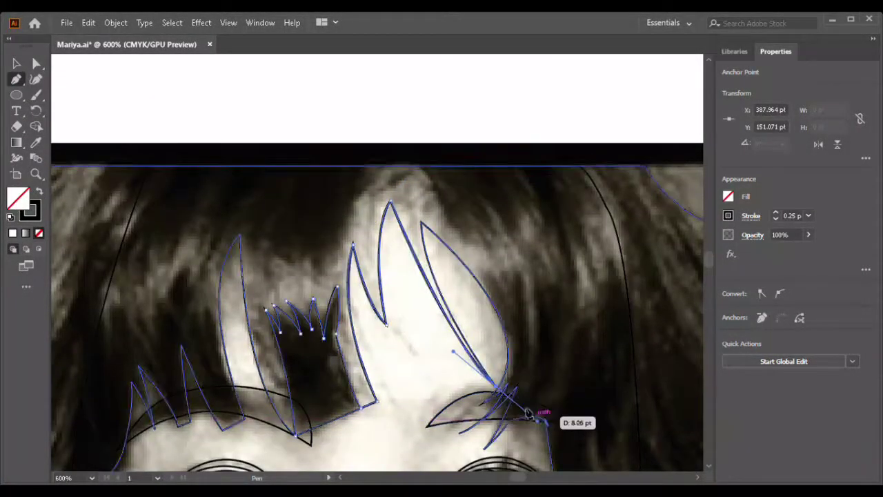
scroll(532, 414, "up", 2)
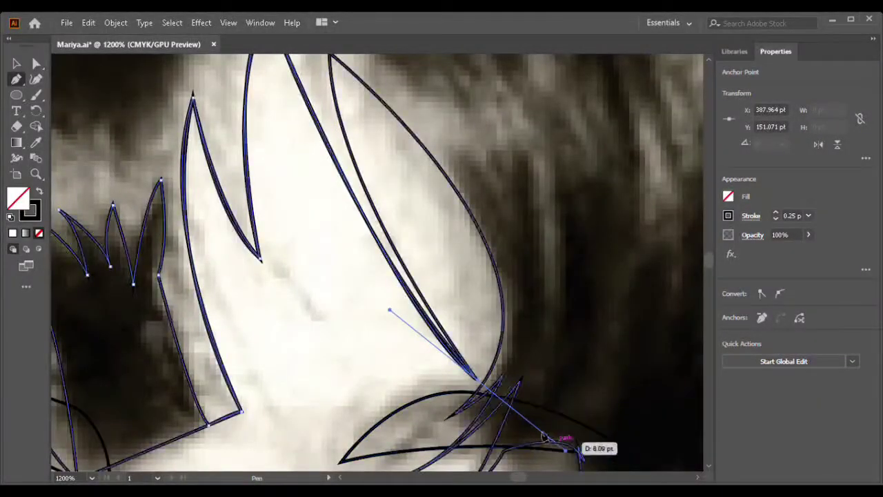
scroll(566, 456, "down", 2)
left_click_drag(566, 456, 522, 394)
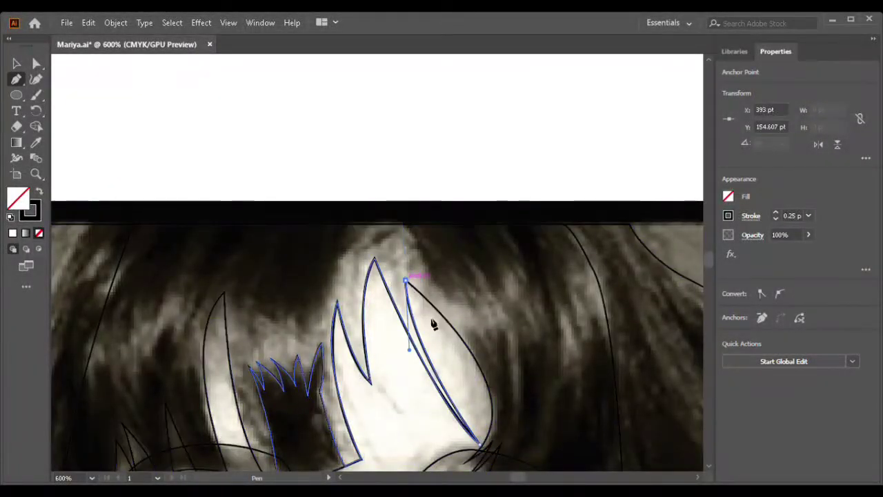
Add the tip of another spike and bend its curves above the right eye.
scroll(434, 325, "down", 3)
mouse_move(467, 282)
left_mouse_down()
mouse_move(442, 233)
mouse_move(442, 178)
mouse_move(503, 345)
left_mouse_up()
scroll(479, 312, "up", 2)
left_click(409, 169)
mouse_move(523, 217)
left_mouse_down()
mouse_move(436, 168)
mouse_move(426, 142)
left_mouse_up()
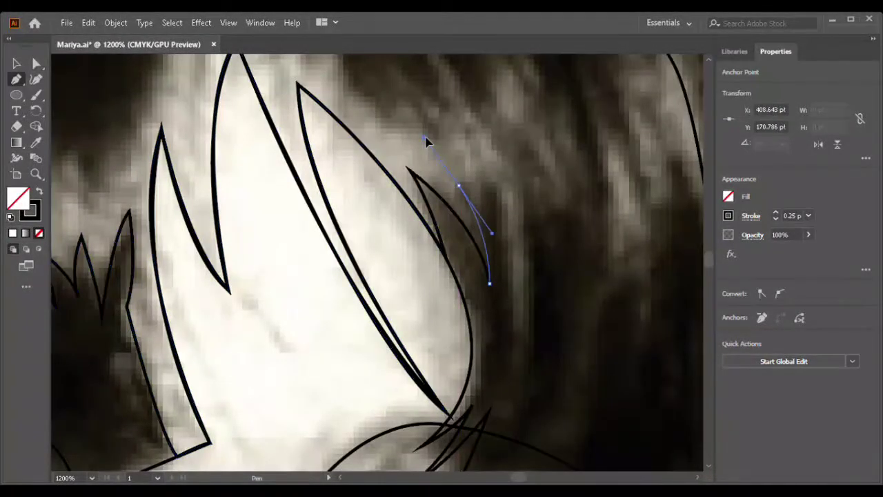
mouse_move(493, 261)
left_mouse_down()
mouse_move(517, 235)
mouse_move(489, 234)
left_mouse_up()
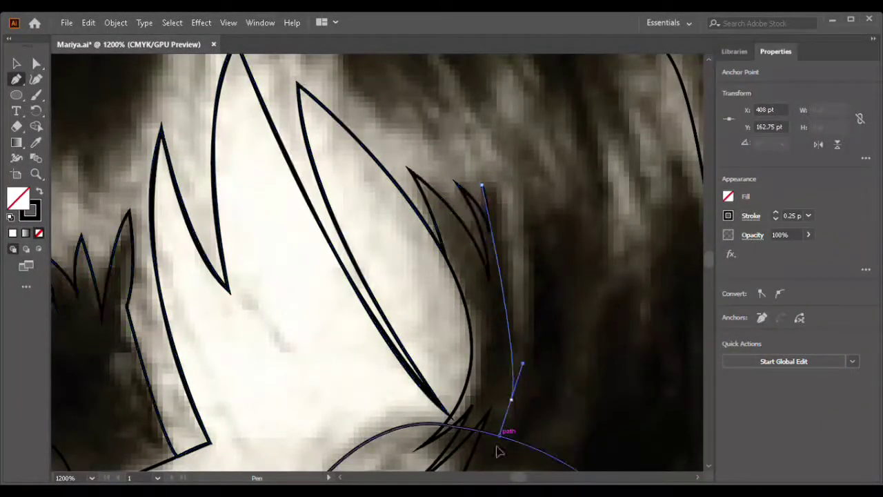
Curve the strand down toward the brow and bring the path back to close it.
scroll(483, 331, "down", 3)
scroll(460, 331, "up", 2)
left_click_drag(457, 325, 457, 440)
mouse_move(436, 188)
left_mouse_down()
mouse_move(466, 193)
mouse_move(458, 132)
left_mouse_up()
scroll(457, 132, "down", 4)
scroll(329, 193, "up", 3)
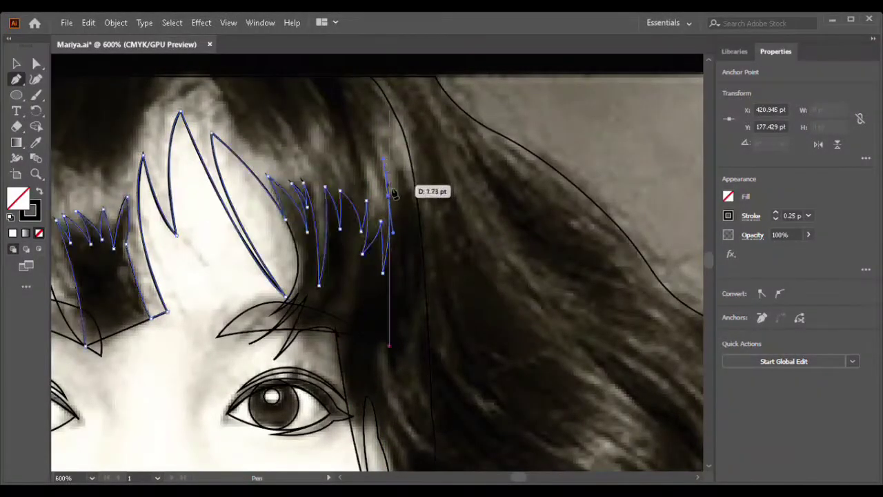
Draw curved hair spikes near the top of the head and complete the spike path.
left_click(421, 232)
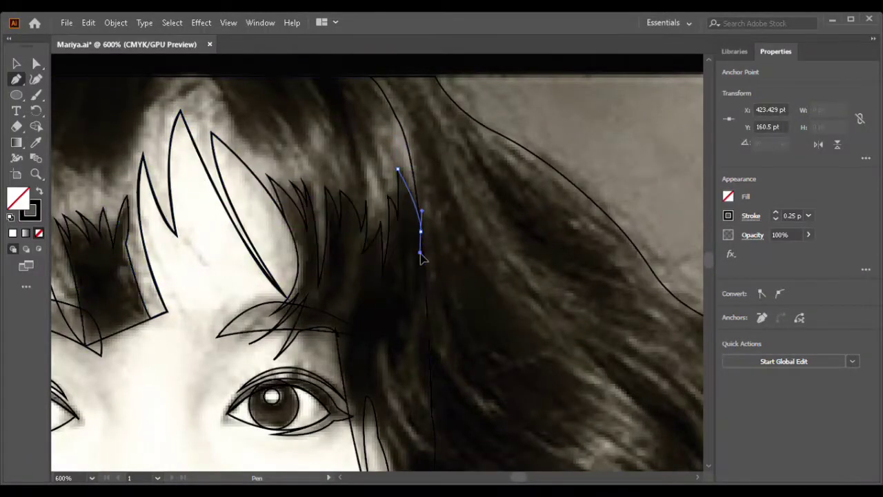
scroll(420, 228, "up", 3)
left_click(376, 170)
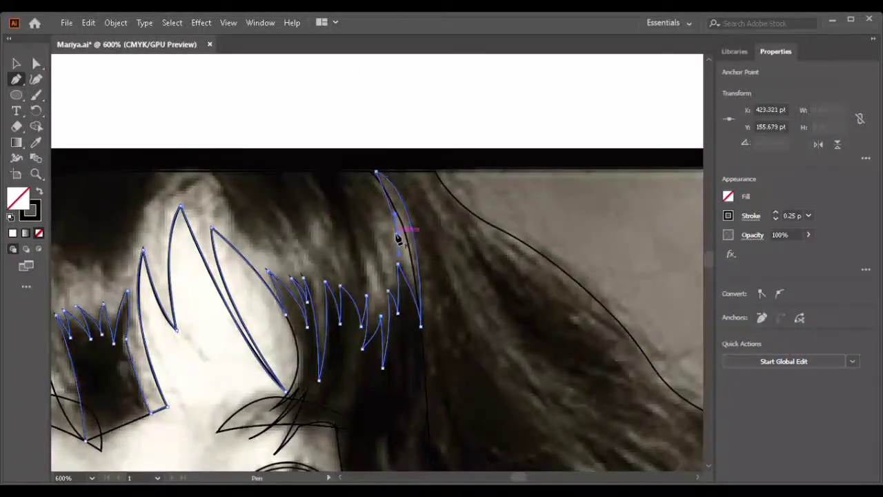
left_click_drag(370, 201, 363, 238)
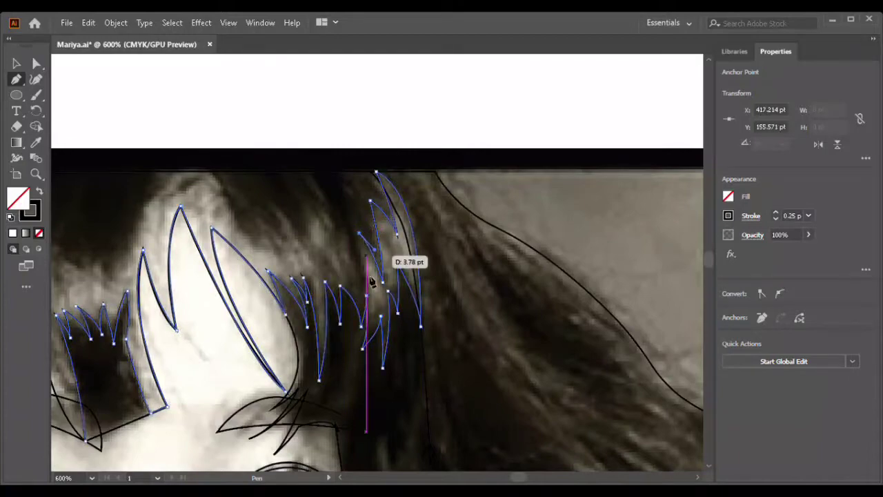
left_click(282, 164)
left_click_drag(308, 172, 337, 247)
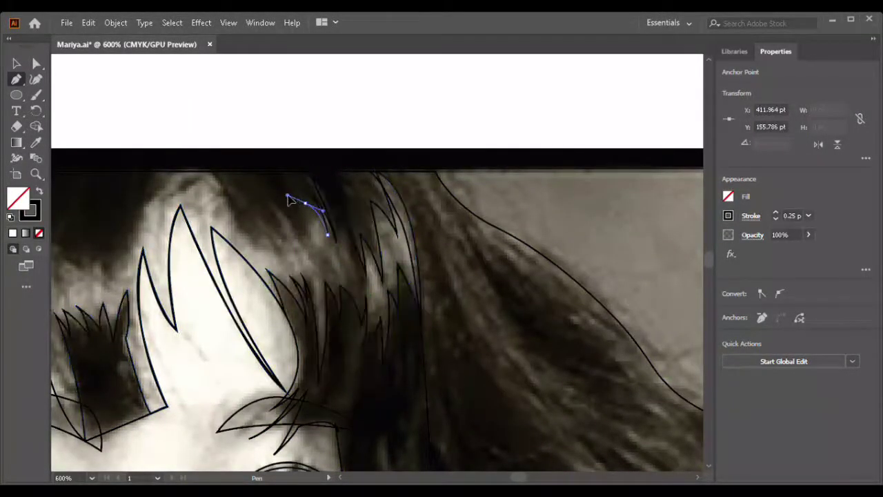
scroll(319, 225, "left", 1)
left_click(373, 268)
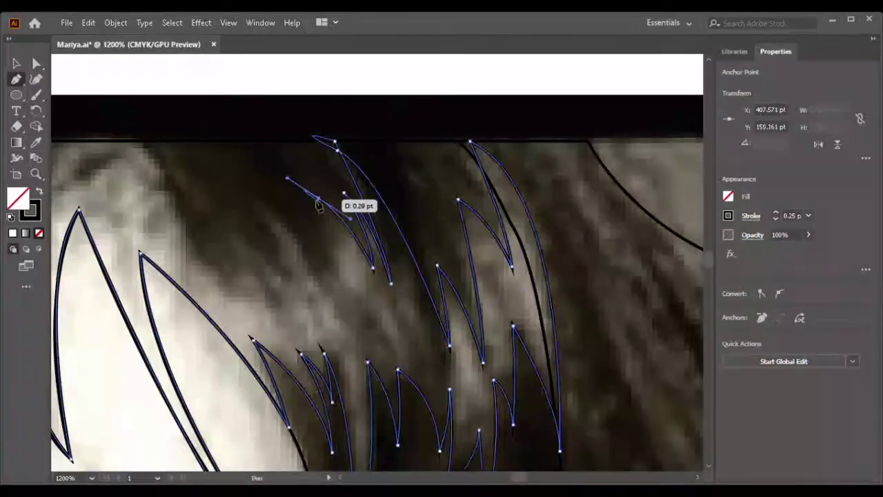
Draw another curved hair spike path across the bangs.
left_click(319, 200)
left_click_drag(247, 181, 287, 192)
left_click_drag(343, 290, 298, 288)
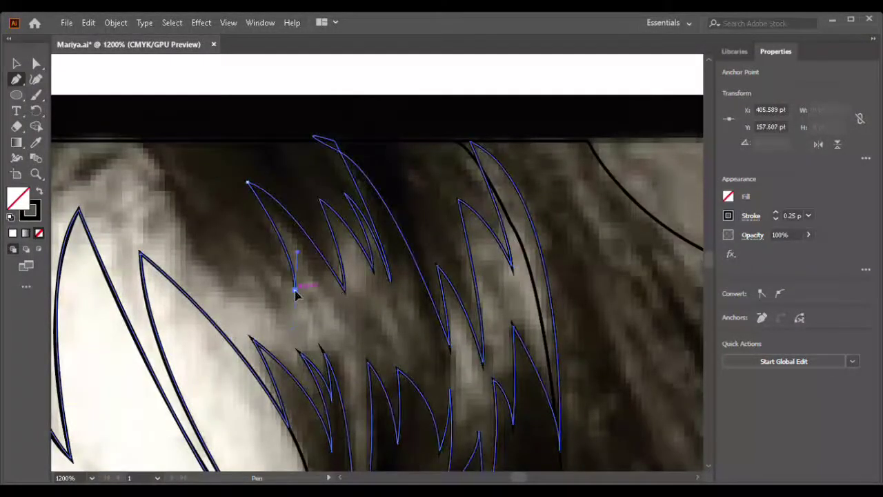
left_click_drag(226, 220, 235, 219)
left_click_drag(275, 307, 275, 311)
scroll(275, 309, "down", 2, "alt")
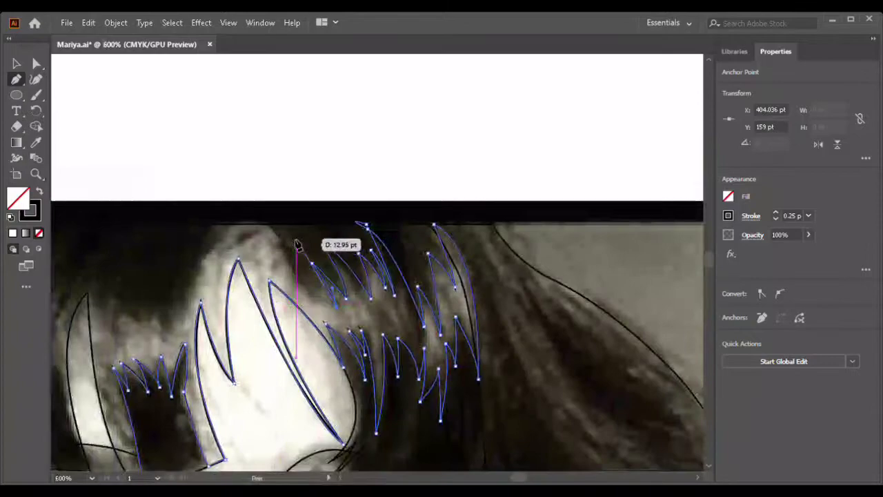
Add a strand from the top of the head curving down-left into zigzag points.
left_click_drag(283, 238, 295, 255)
left_click(237, 222)
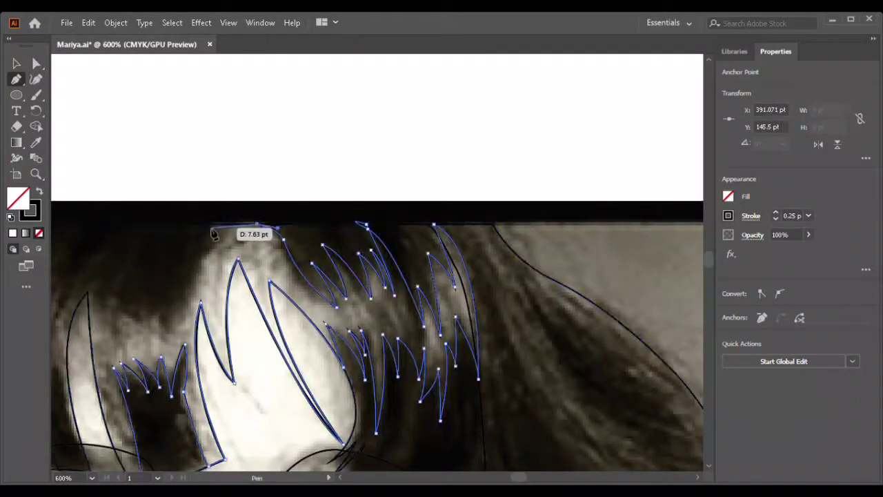
left_click_drag(206, 296, 235, 314)
scroll(187, 349, "up", 2, "alt")
left_click_drag(339, 359, 287, 338)
scroll(287, 337, "down", 2, "alt")
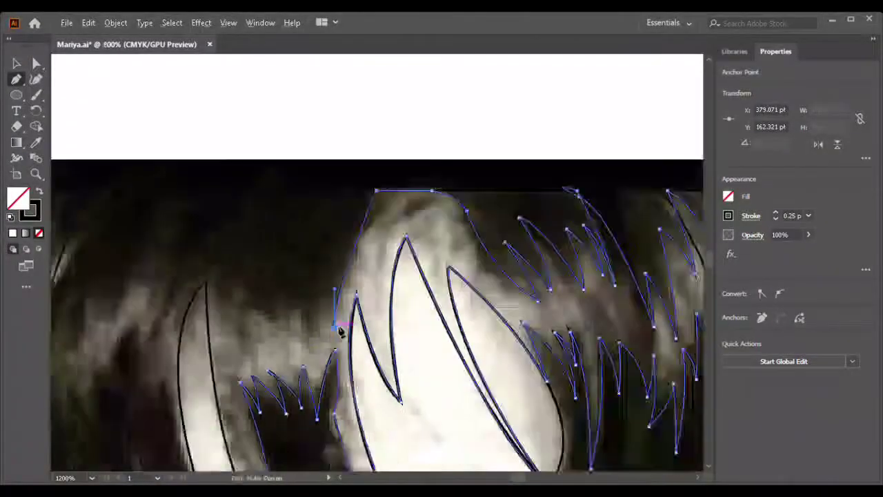
left_click_drag(344, 290, 345, 304)
left_click(321, 302)
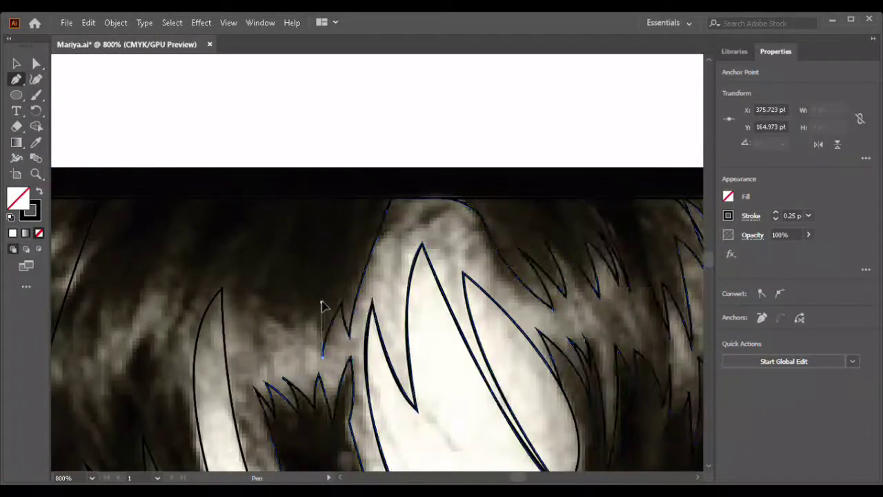
left_click_drag(304, 336, 306, 339)
mouse_move(304, 291)
left_mouse_down()
mouse_move(294, 338)
mouse_move(317, 349)
left_mouse_up()
Draw a short strand on the left fringe, then deselect to view the line art alone.
scroll(304, 341, "down", 2, "alt")
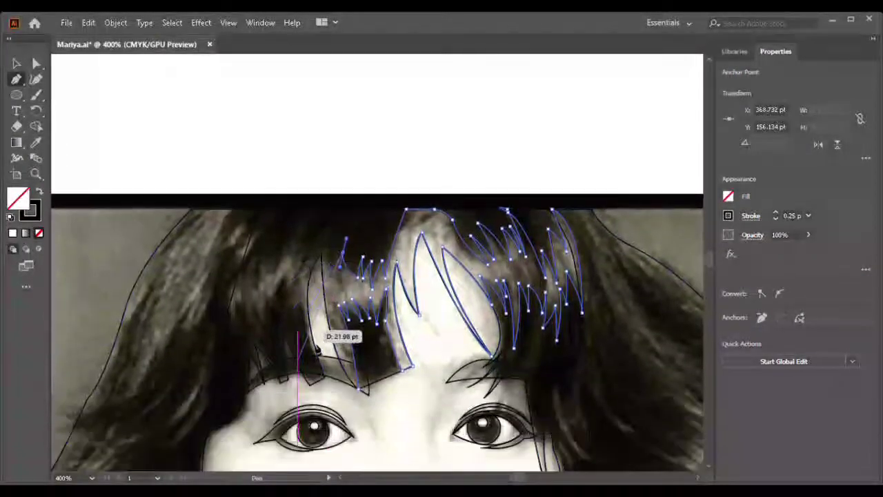
scroll(317, 349, "up", 2, "alt")
left_click_drag(317, 348, 362, 241)
left_click(328, 178)
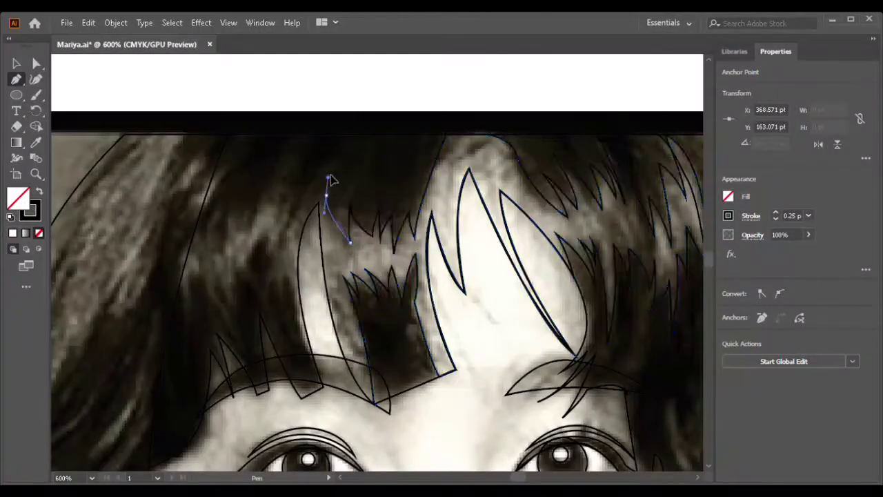
left_click_drag(345, 278, 369, 336)
left_click(373, 403)
scroll(407, 449, "down", 1)
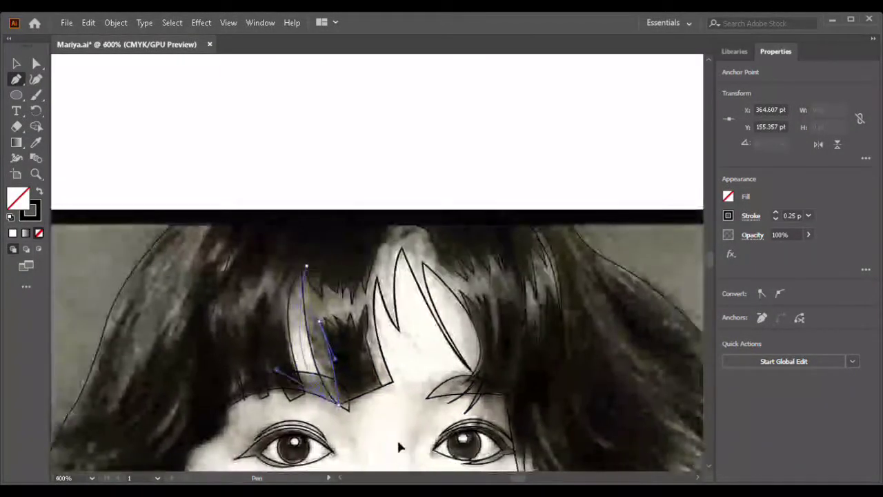
key("v")
left_click(590, 129)
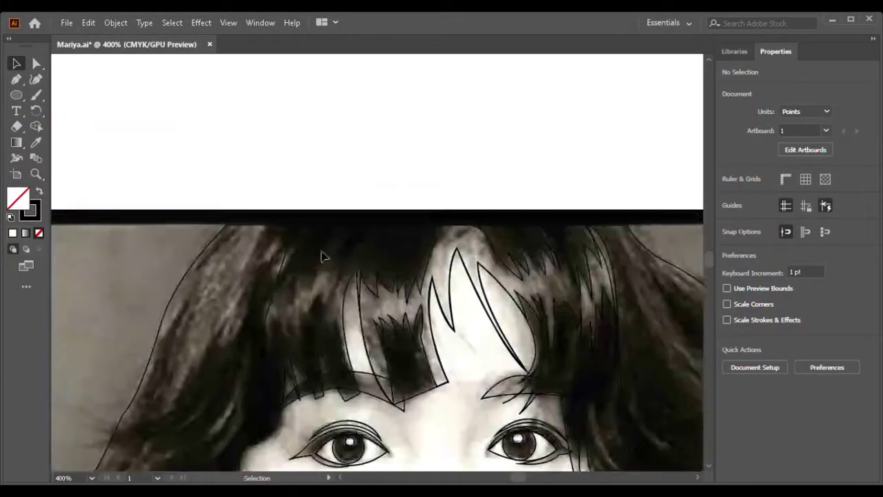
Trace a zigzag left-fringe strand with curved peaks plus a short strand beside it.
key("p")
left_click(279, 221)
mouse_move(270, 301)
left_mouse_down()
mouse_move(280, 376)
mouse_move(283, 366)
left_mouse_up()
left_click_drag(301, 295, 274, 254)
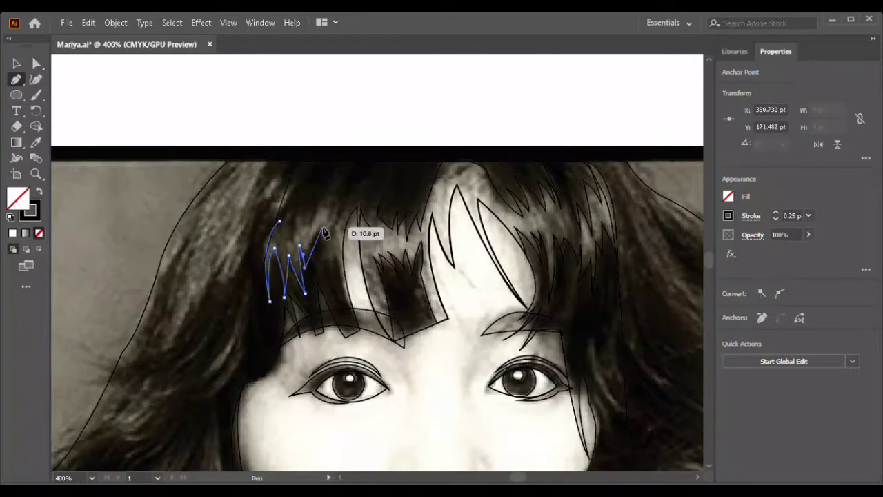
left_click_drag(336, 293, 337, 266)
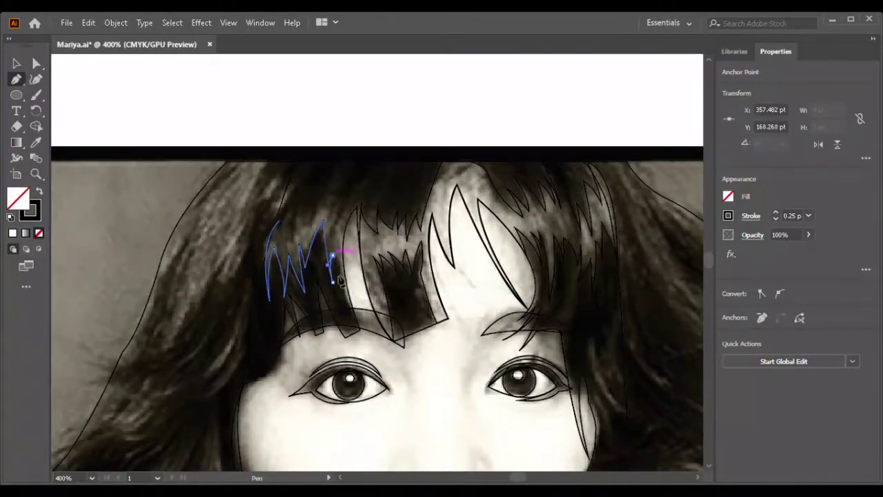
left_click_drag(349, 204, 376, 202)
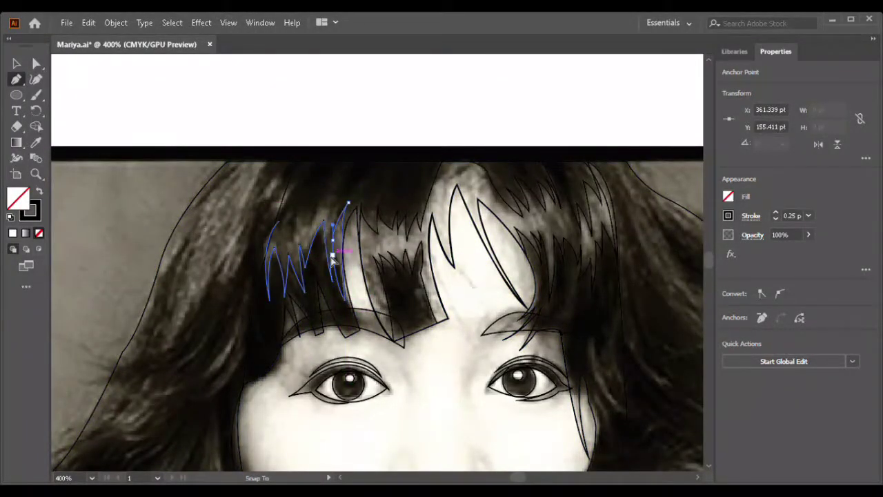
mouse_move(310, 243)
left_mouse_down()
mouse_move(328, 202)
mouse_move(324, 228)
mouse_move(280, 219)
left_mouse_up()
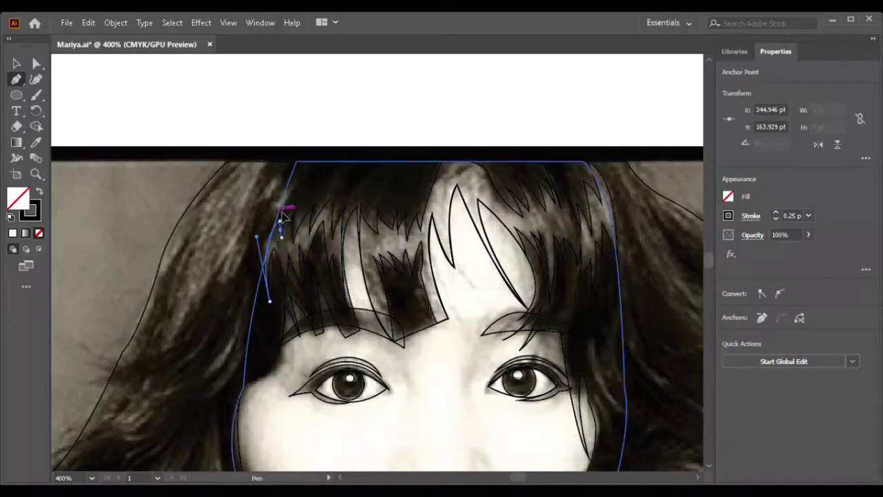
scroll(272, 269, "down", 3)
scroll(271, 274, "right", 2)
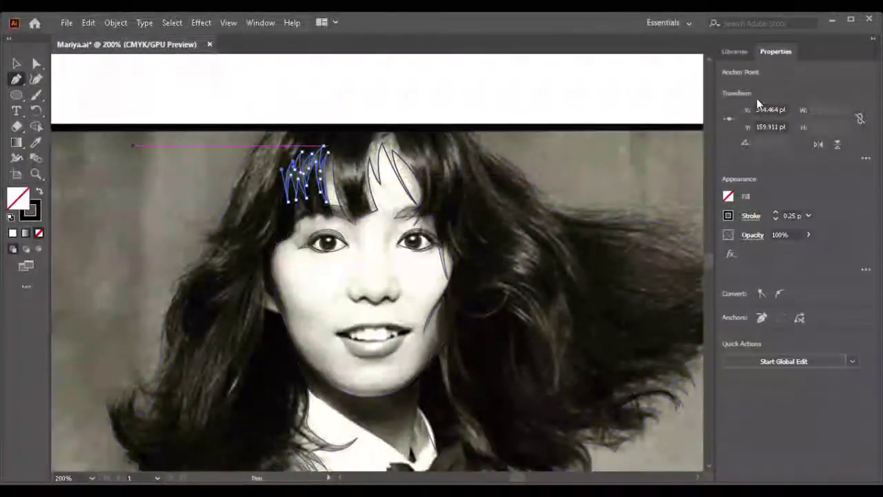
Check the traced lines in Outline view, then return to Preview and deselect.
key("ctrl+y")
key("ctrl+y")
key("a")
key("ctrl+shift+a")
scroll(524, 311, "up", 1)
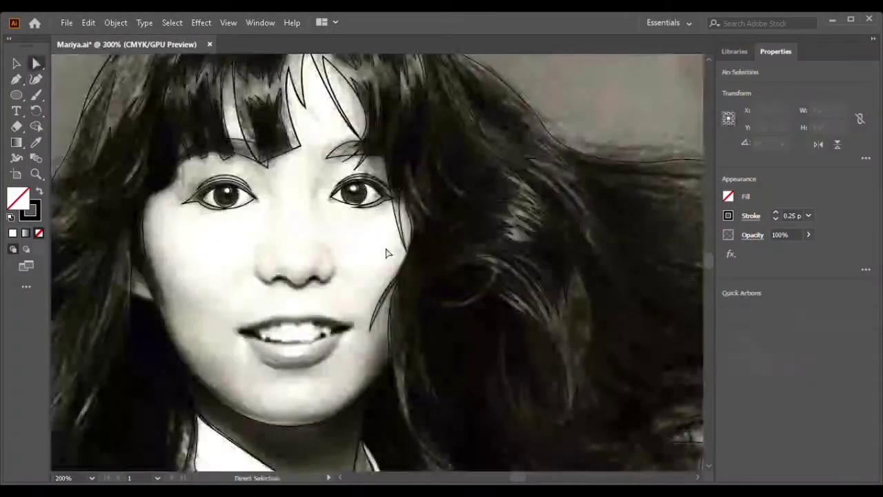
scroll(257, 269, "up", 2)
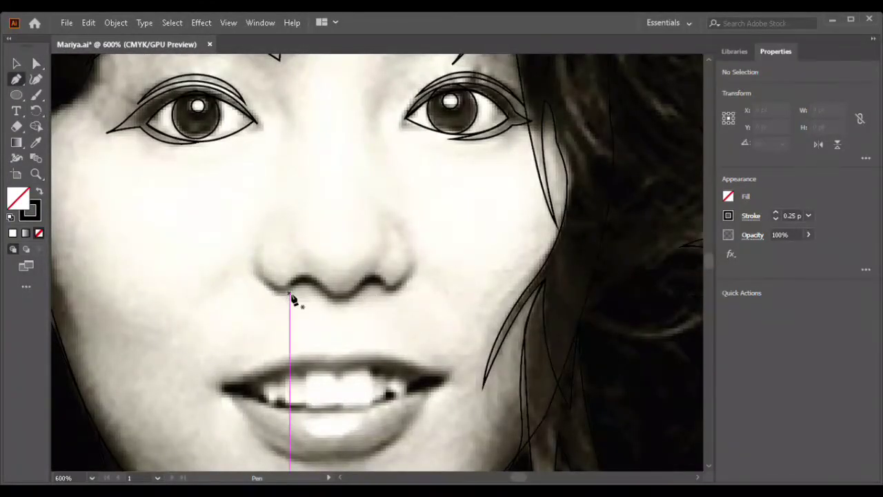
scroll(292, 298, "down", 1)
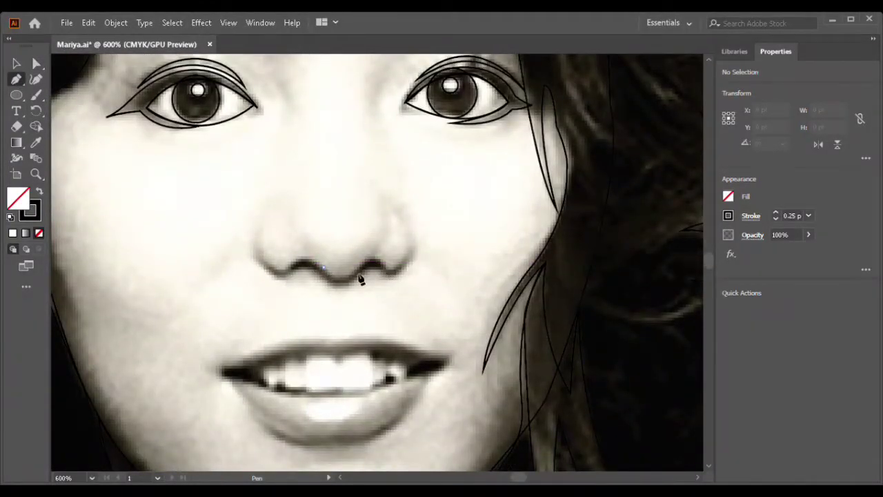
Trace the wavy nose underside with curved anchors and close the shape at its start.
mouse_move(360, 267)
left_mouse_down()
mouse_move(368, 261)
mouse_move(409, 304)
left_mouse_up()
scroll(387, 273, "up", 2)
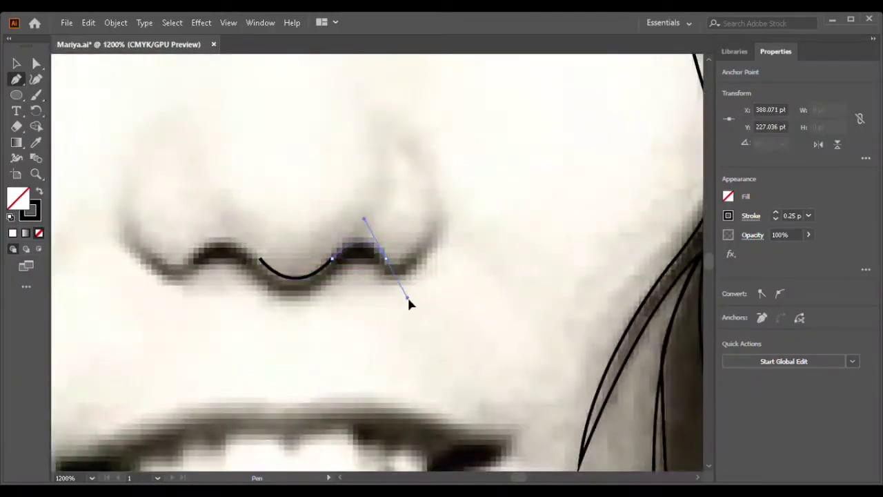
left_click(421, 250)
mouse_move(397, 276)
left_mouse_down()
mouse_move(377, 285)
mouse_move(346, 271)
left_mouse_up()
left_click_drag(301, 303, 306, 305)
left_click(274, 300)
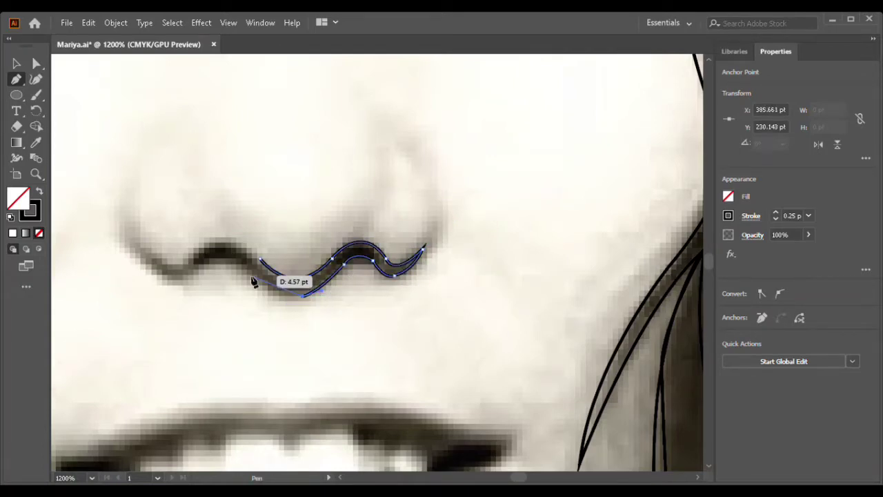
mouse_move(249, 276)
left_mouse_down()
mouse_move(228, 254)
mouse_move(178, 288)
mouse_move(138, 256)
left_mouse_up()
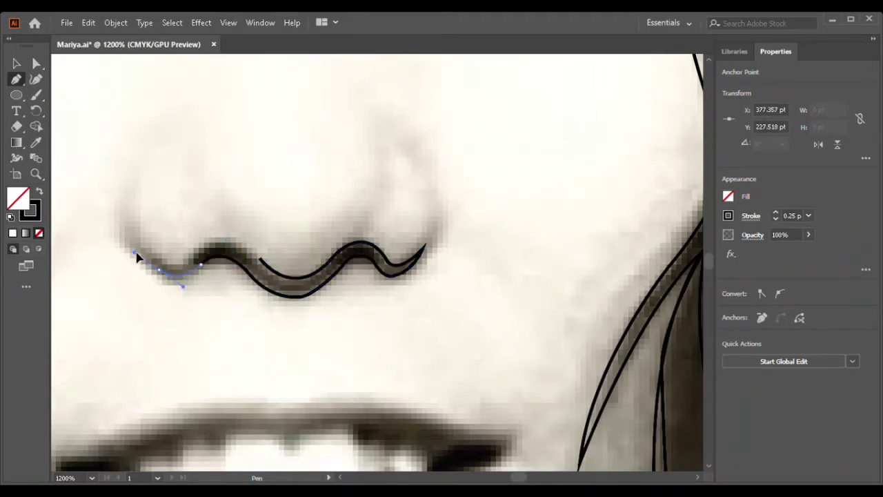
left_click_drag(198, 258, 196, 242)
left_click_drag(260, 258, 302, 296)
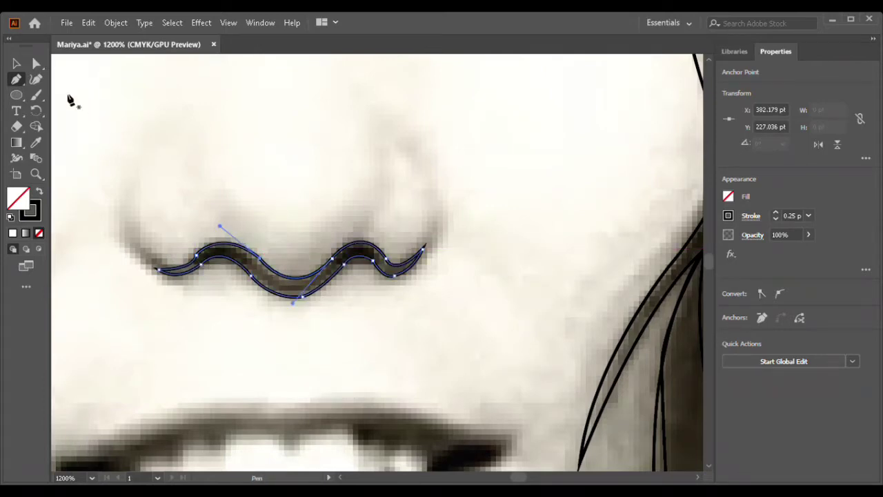
Fine-tune the nose shape's bottom and right-crest anchors with Direct Selection.
left_click_drag(388, 247, 306, 304)
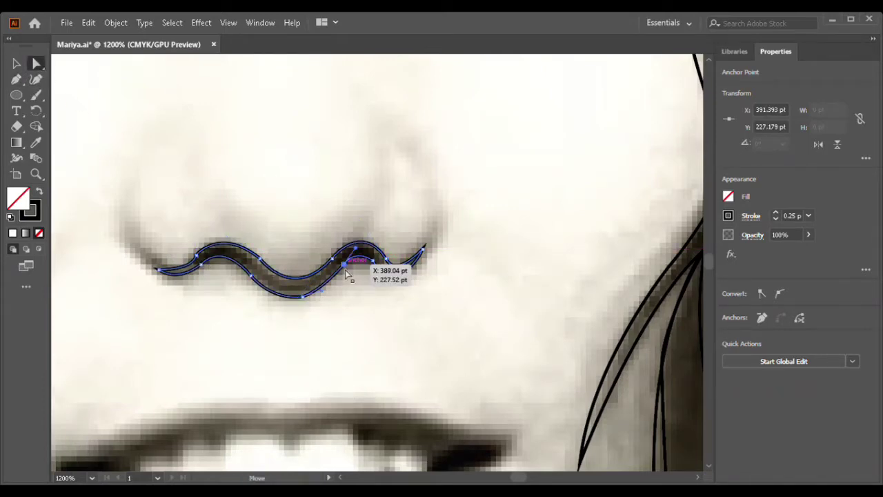
left_click(253, 278)
left_click_drag(253, 278, 252, 276)
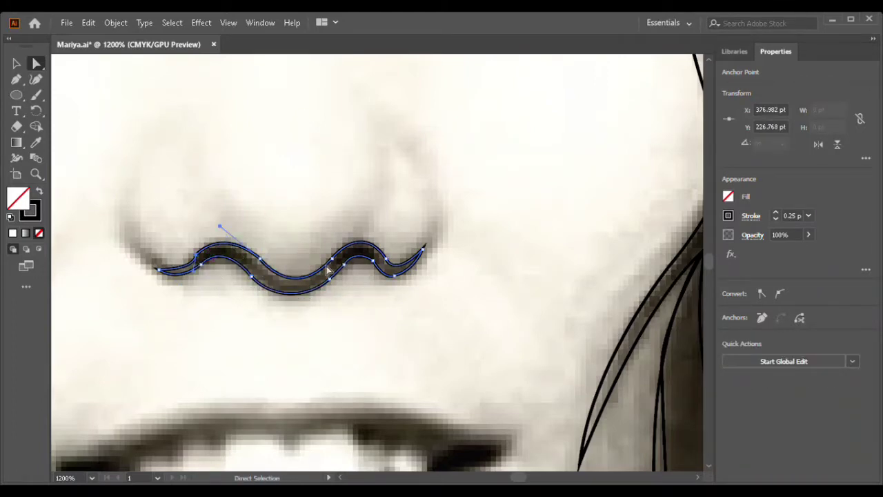
left_click(383, 267)
left_click_drag(383, 271, 399, 278)
Start the mouth outline at the left corner and curve it along the lower lip.
left_click(409, 303)
scroll(409, 304, "down", 3)
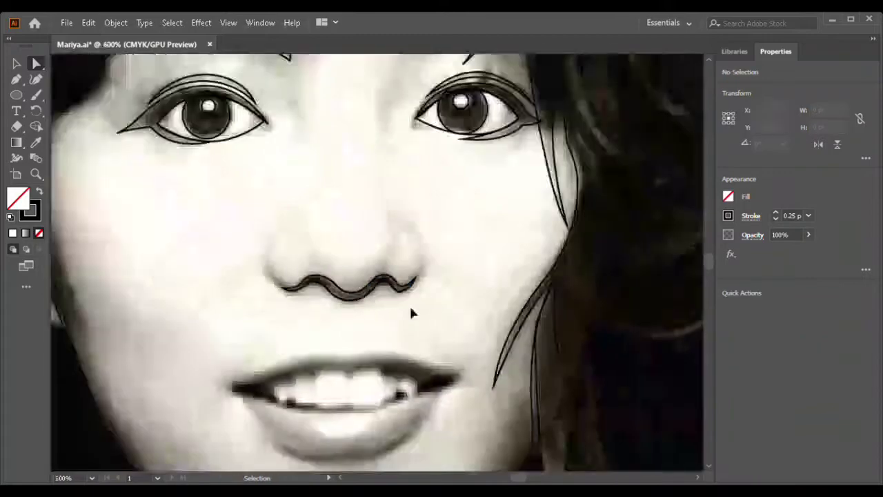
scroll(409, 304, "up", 2)
scroll(410, 311, "down", 2)
scroll(410, 314, "up", 1)
scroll(299, 370, "up", 2)
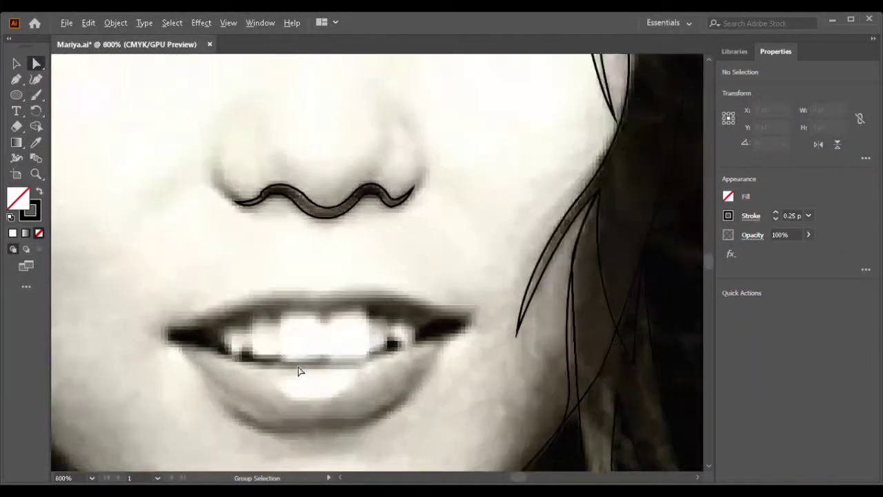
scroll(250, 309, "up", 1)
scroll(250, 309, "down", 1)
left_click(17, 80)
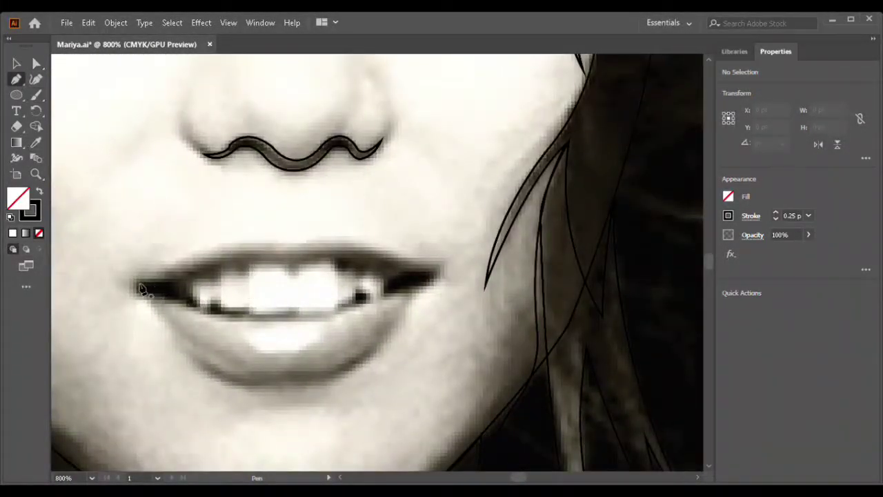
mouse_move(148, 277)
left_mouse_down()
mouse_move(143, 294)
mouse_move(156, 309)
left_mouse_up()
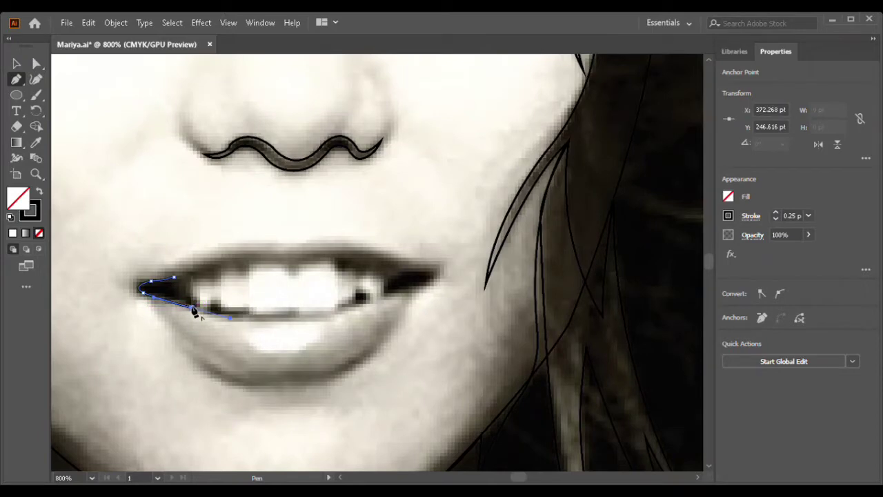
mouse_move(380, 298)
left_mouse_down()
mouse_move(433, 293)
mouse_move(442, 269)
mouse_move(430, 269)
left_mouse_up()
Curve the outline back along the upper lip and push the right mouth corner outward.
left_click(400, 268)
mouse_move(301, 261)
left_mouse_down()
mouse_move(222, 282)
mouse_move(191, 276)
left_mouse_up()
scroll(287, 314, "left", 1)
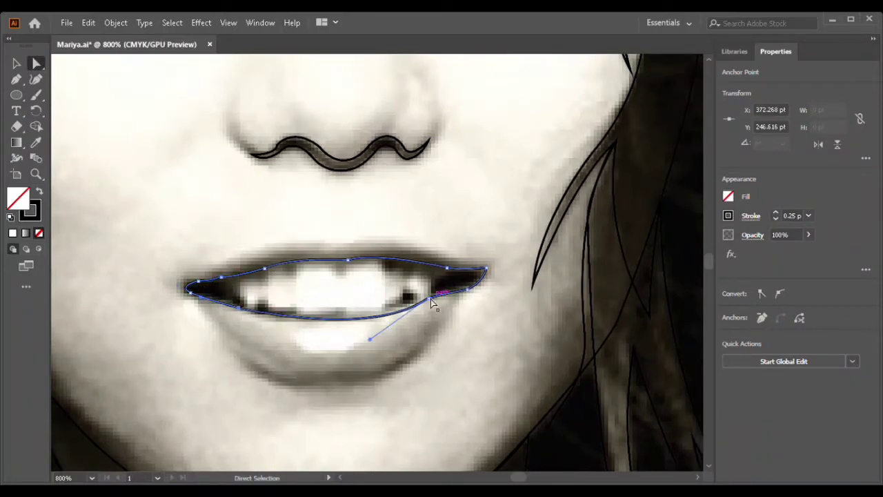
left_click_drag(429, 298, 483, 278)
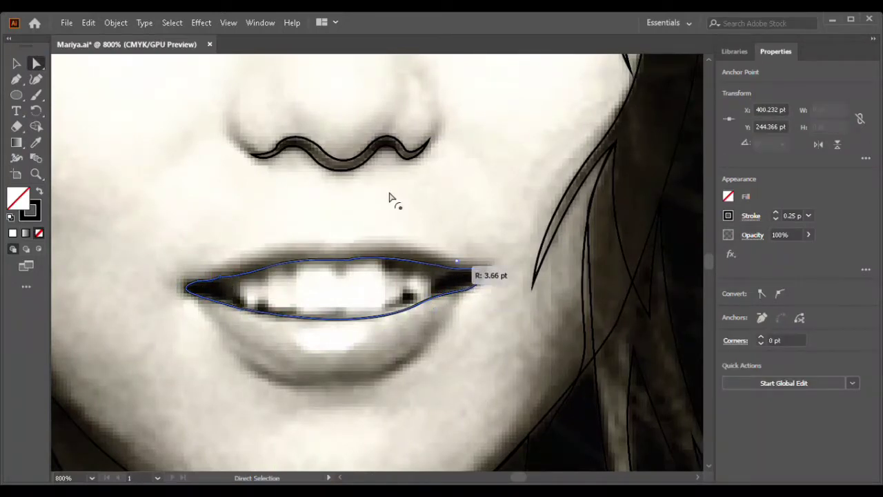
left_click(80, 171)
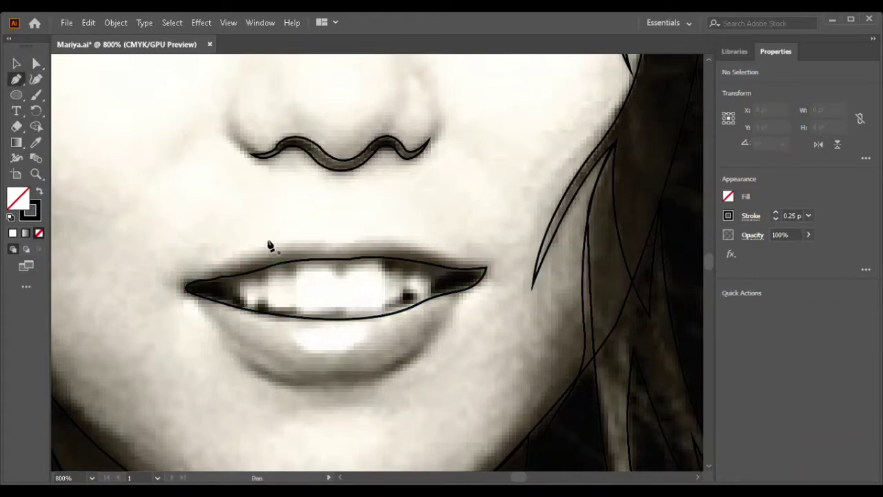
Begin the teeth outline on the mouth edge and curve it along the lower edge.
scroll(255, 257, "down", 1)
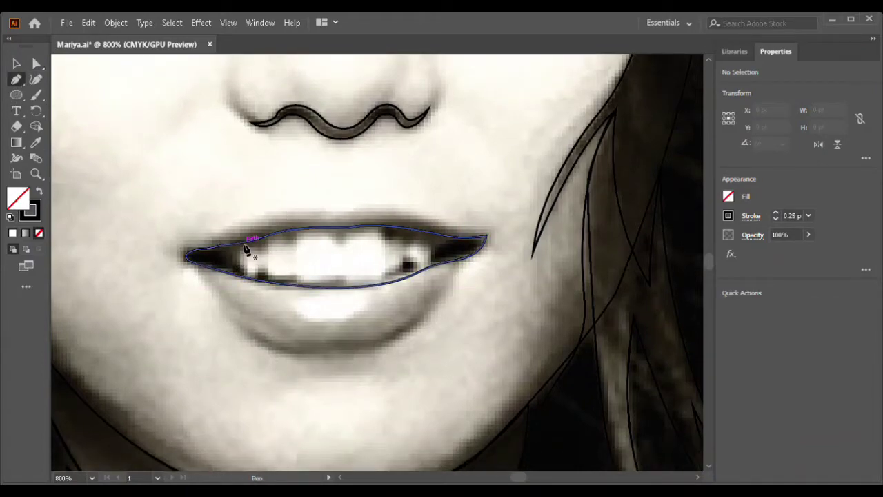
left_click(248, 280, "ctrl")
scroll(261, 278, "up", 1)
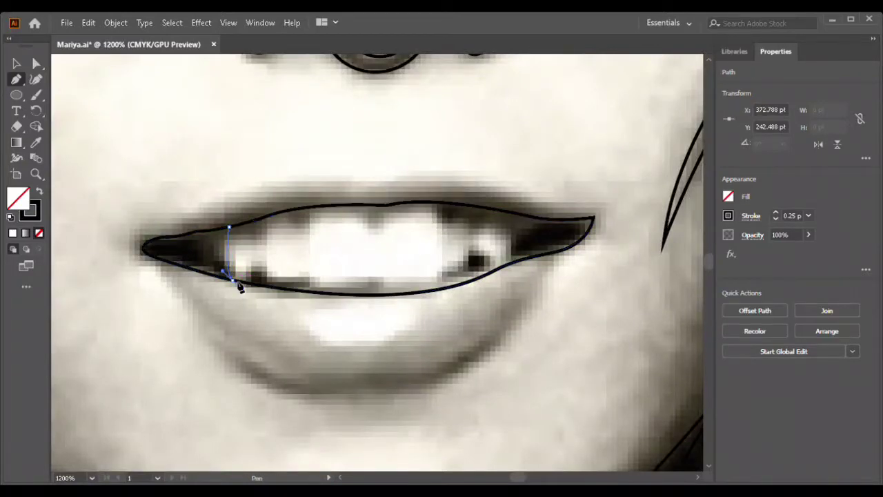
left_click_drag(254, 290, 284, 290)
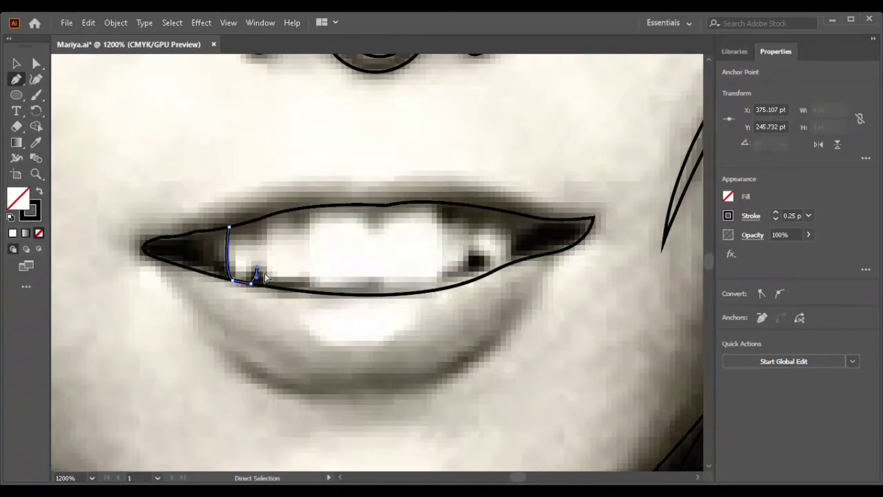
scroll(255, 276, "up", 2)
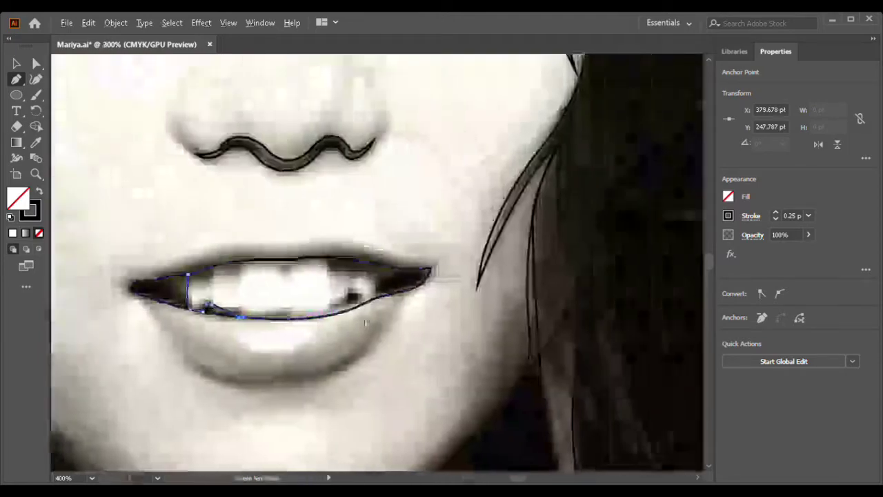
scroll(365, 317, "down", 2)
left_click_drag(282, 319, 324, 316)
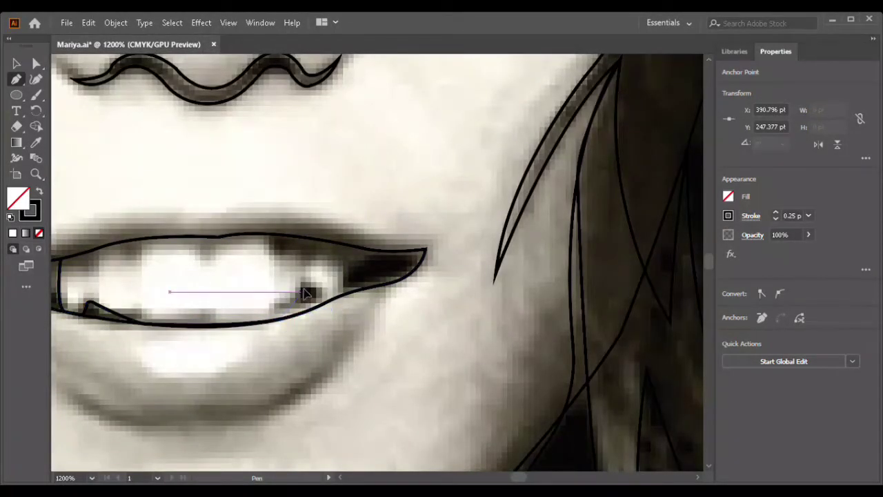
Add the tooth tip and right canine points, then close the teeth shape along the upper edge.
left_click(301, 294)
left_click(322, 302)
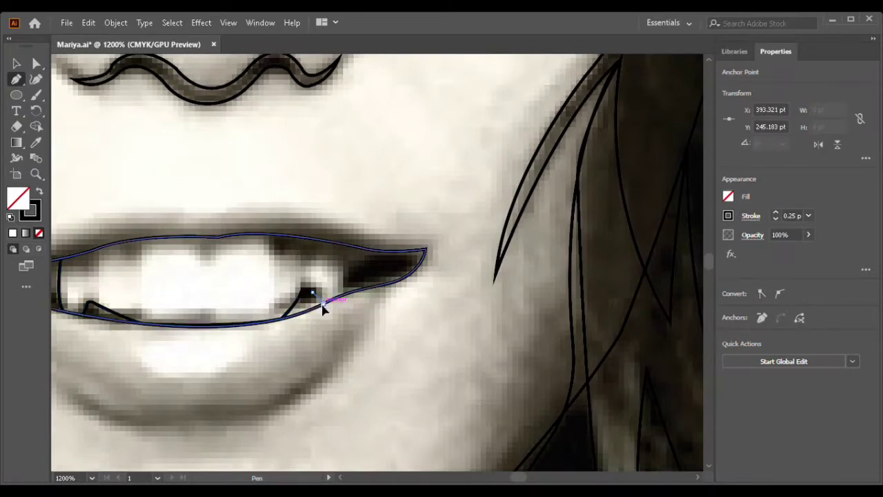
left_click(344, 295)
left_click(340, 257)
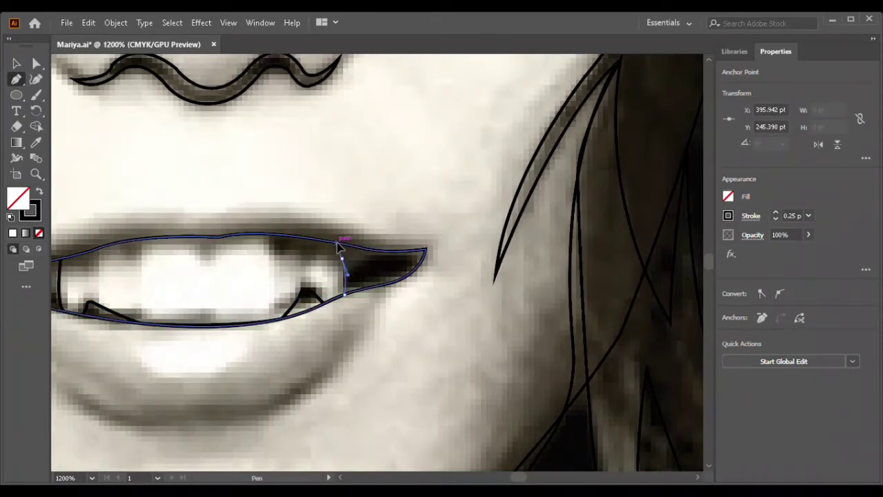
left_click(331, 242)
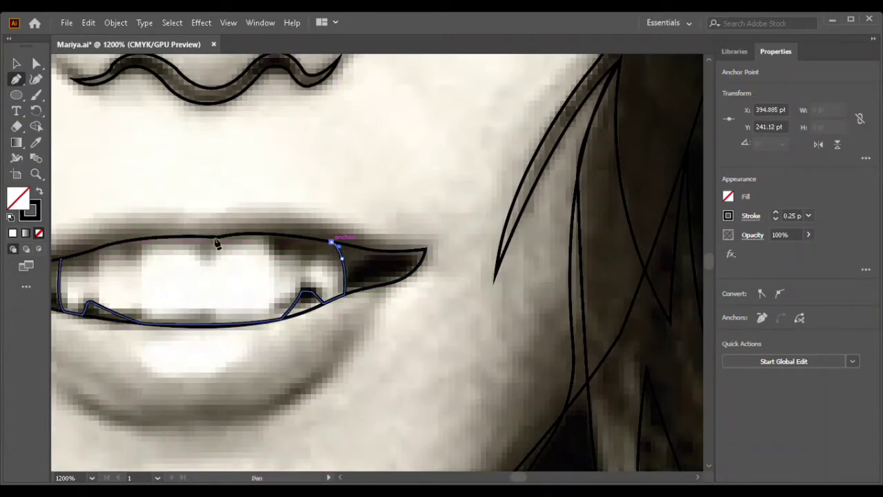
mouse_move(218, 238)
left_mouse_down()
mouse_move(179, 250)
mouse_move(169, 267)
left_mouse_up()
scroll(207, 248, "left", 3)
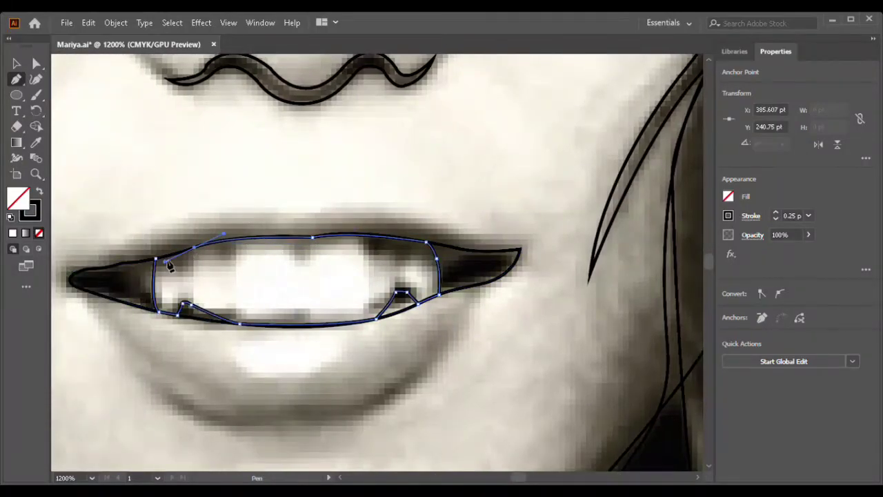
left_click(155, 259)
scroll(197, 282, "down", 2)
Trace the upper lip from corner to corner and close its outline at the left corner.
scroll(173, 242, "down", 3)
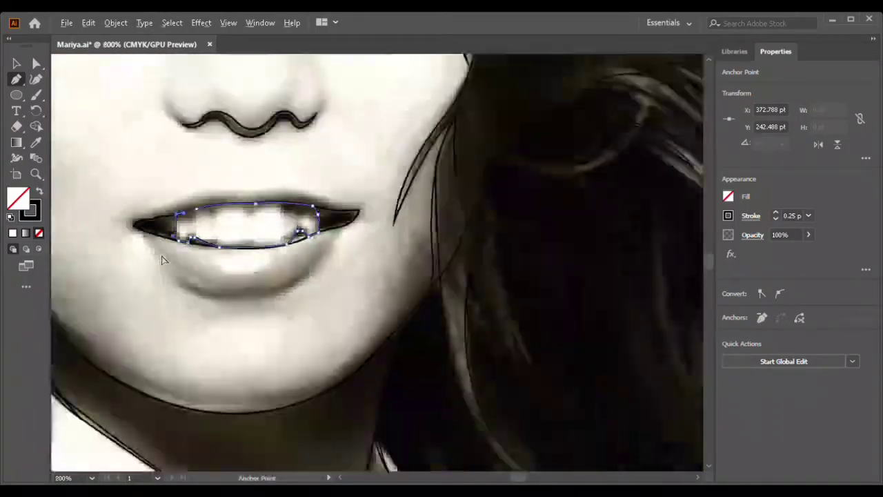
scroll(154, 200, "up", 2)
left_click(174, 205)
left_click_drag(247, 177, 364, 176)
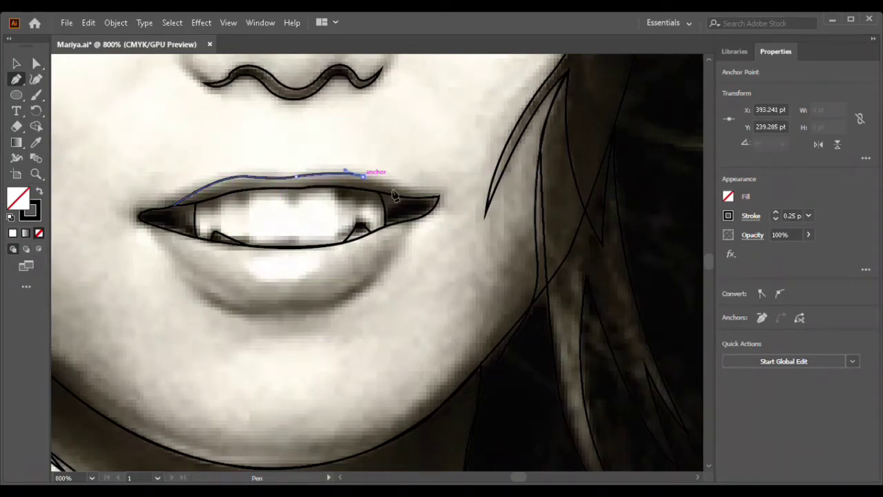
left_click_drag(408, 198, 442, 204)
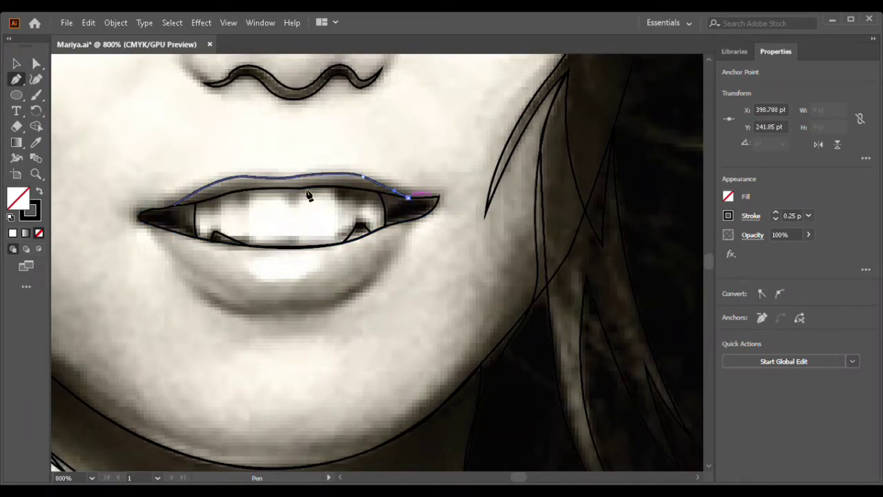
left_click(305, 188)
left_click_drag(232, 193, 209, 197)
key("ctrl+equal")
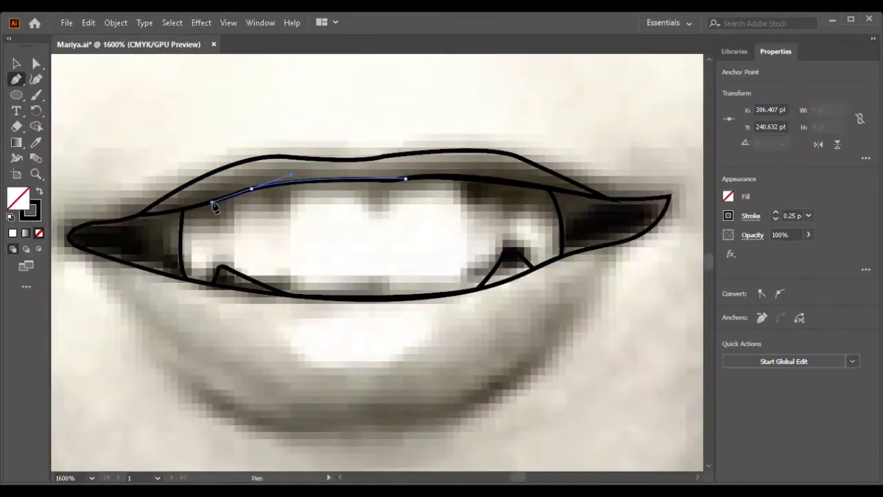
left_click(83, 225)
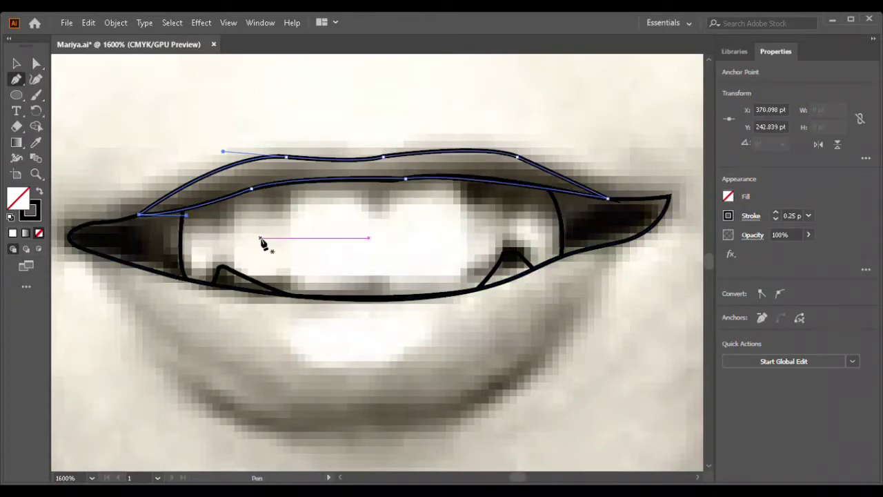
Outline the lower lip as a closed curved path from the left corner around to the right and back.
scroll(260, 240, "down", 1)
left_click(97, 219)
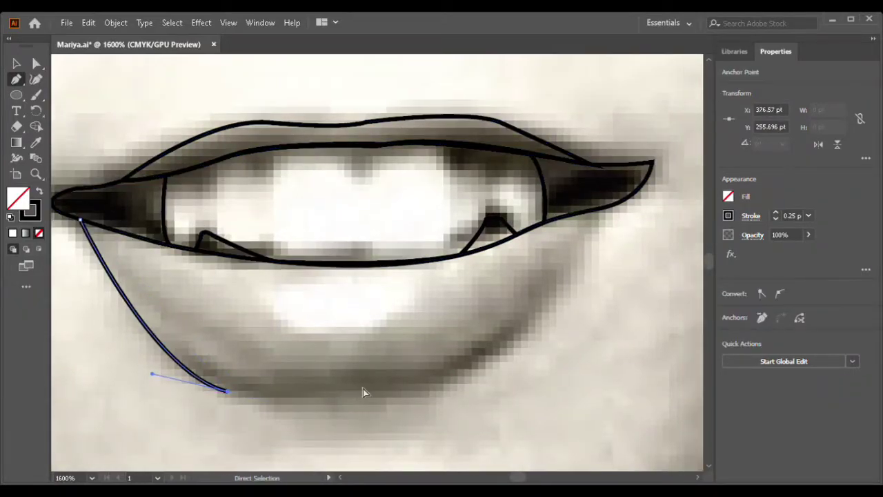
left_click_drag(363, 391, 334, 395)
left_click_drag(447, 366, 480, 346)
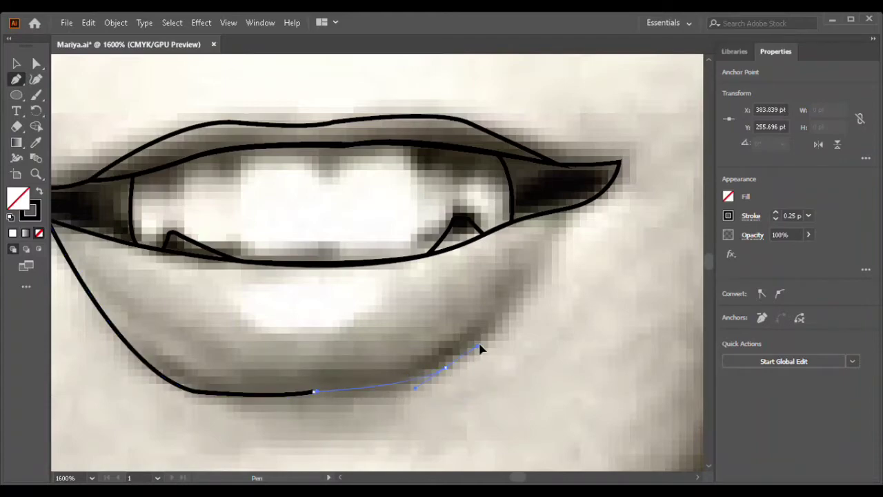
scroll(449, 373, "right", 2)
left_click_drag(507, 205, 522, 136)
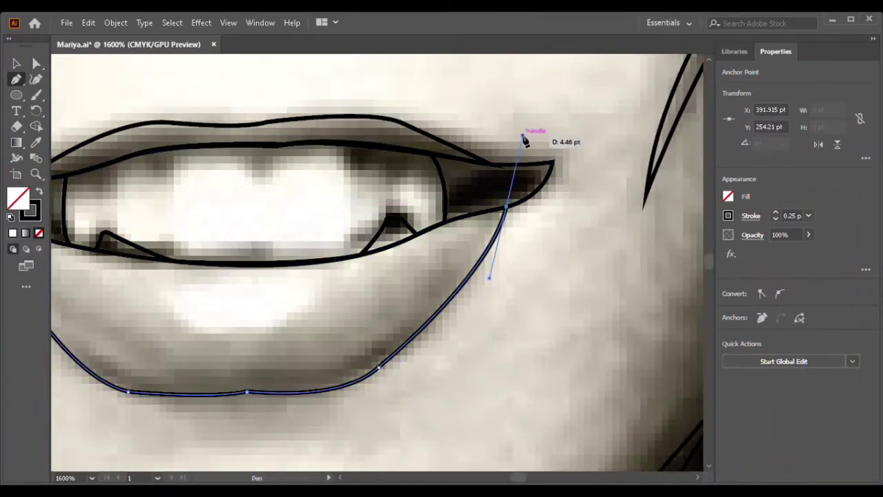
left_click_drag(361, 256, 276, 292)
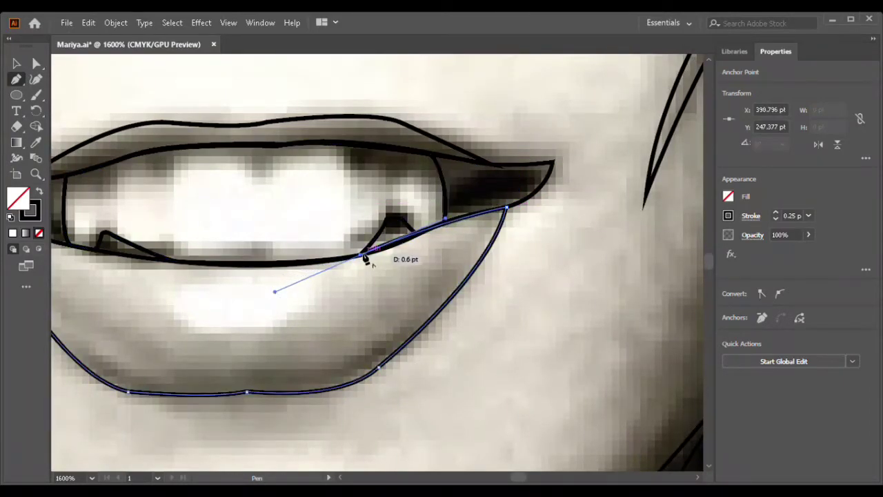
scroll(365, 252, "left", 4)
left_click_drag(250, 234, 138, 223)
scroll(103, 173, "left", 8)
scroll(85, 150, "down", 2)
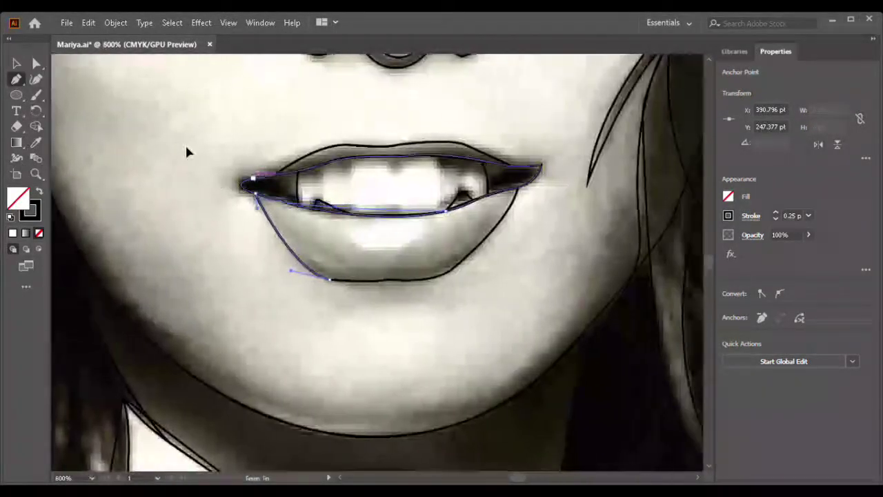
scroll(286, 194, "up", 3)
scroll(246, 232, "down", 1)
scroll(247, 237, "left", 1)
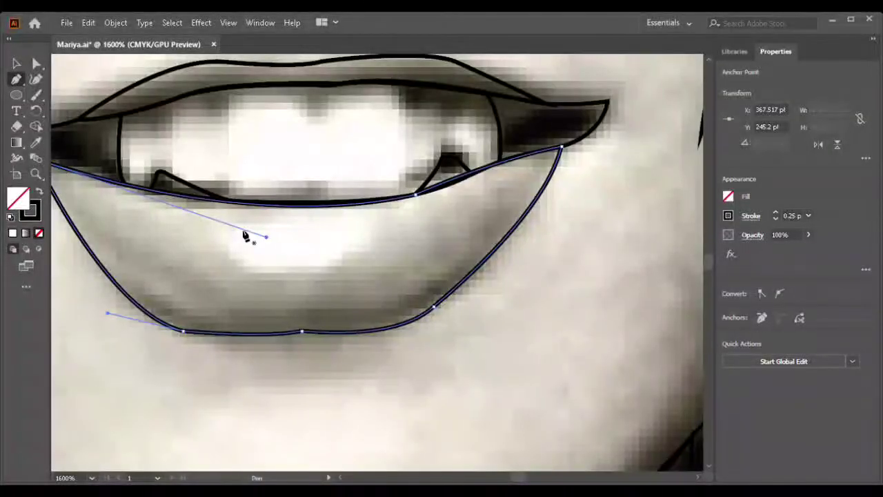
Draw a closed oval highlight shape on the lower lip and select a point on its top edge.
left_click(205, 226)
left_click_drag(387, 214, 417, 207)
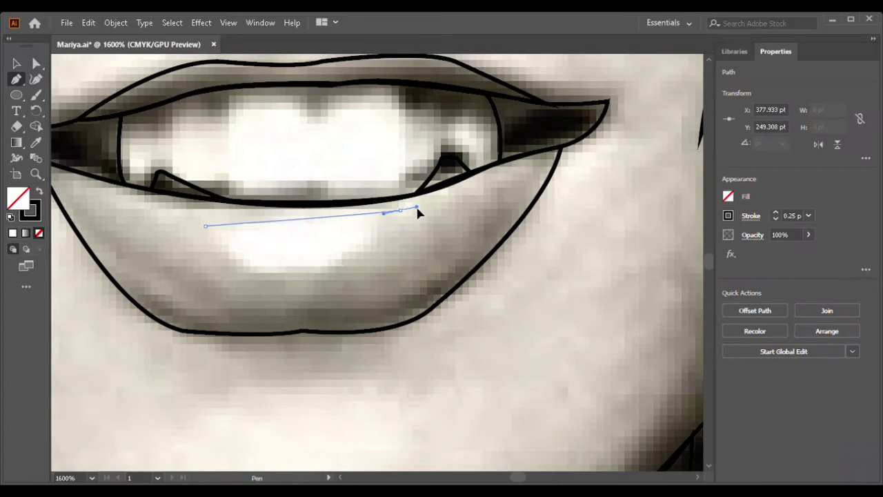
key("ctrl+z")
left_click_drag(269, 270, 319, 278)
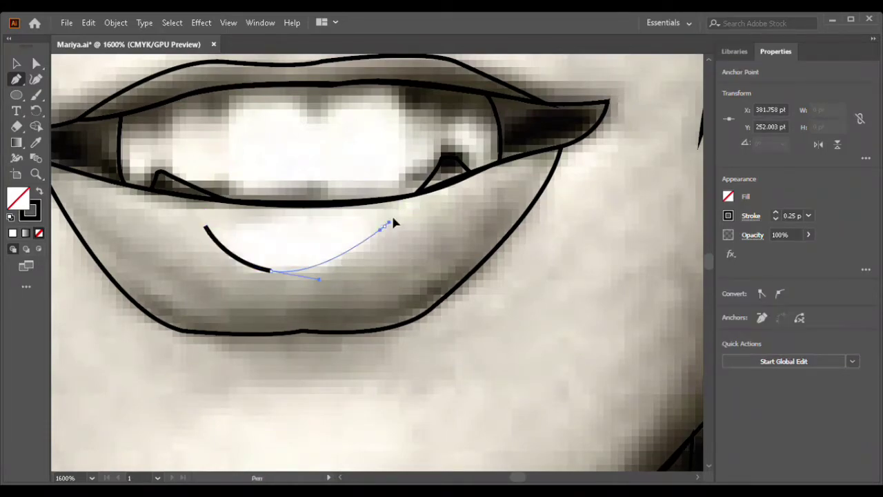
left_click(385, 227)
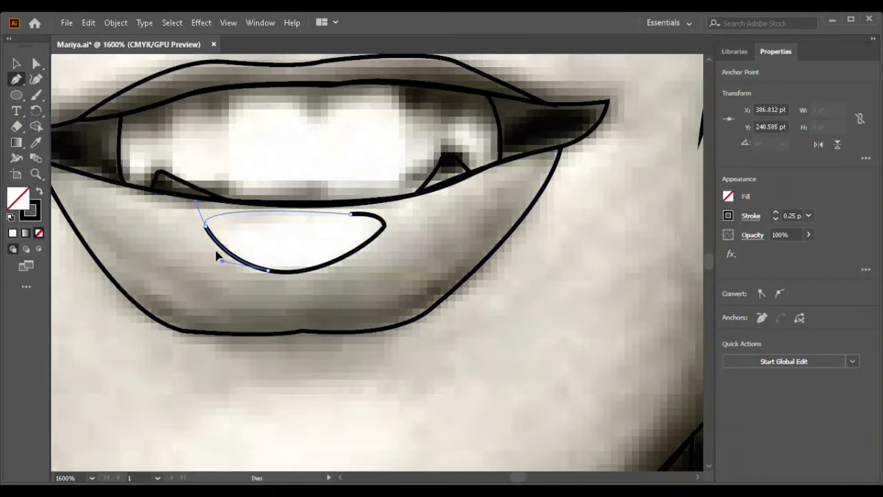
left_click_drag(218, 255, 221, 261)
left_click(351, 214)
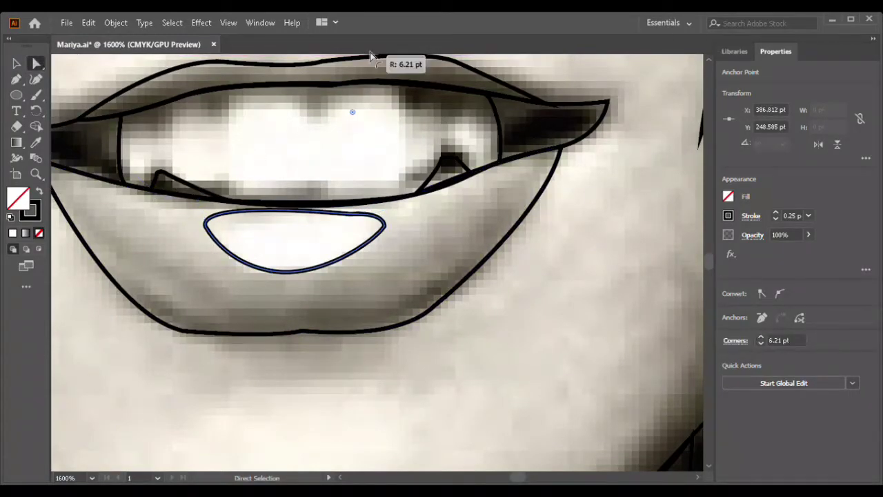
Zoom out from the mouth and deselect the lip outline.
key("ctrl+minus")
key("ctrl+minus")
left_click(385, 289)
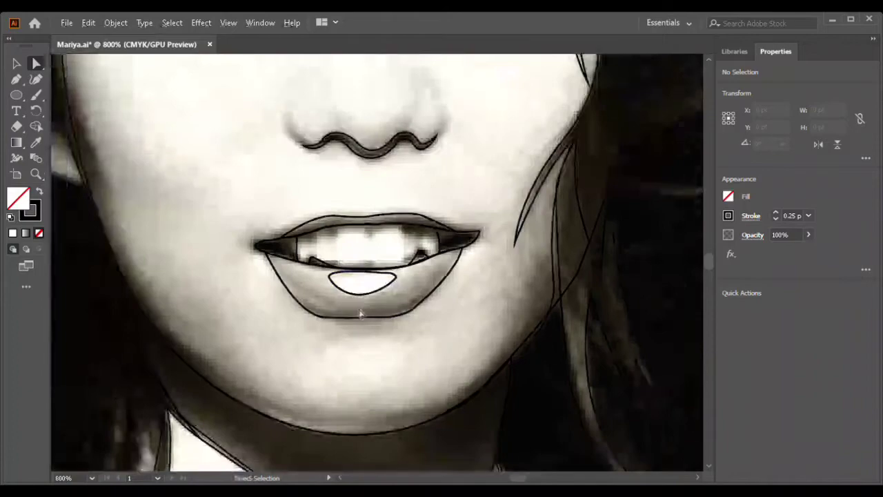
key("ctrl+minus")
scroll(337, 336, "down", 3, "alt")
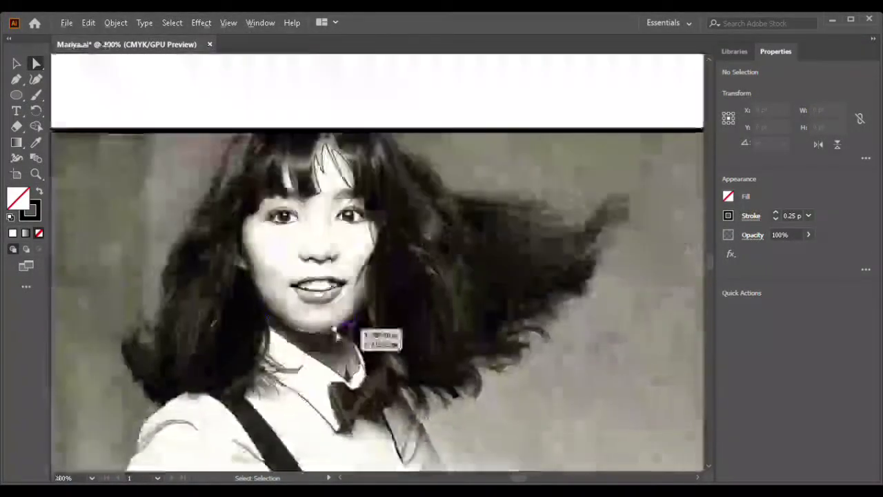
scroll(336, 337, "down", 1, "alt")
scroll(336, 337, "down", 1, "alt")
scroll(337, 336, "up", 1, "alt")
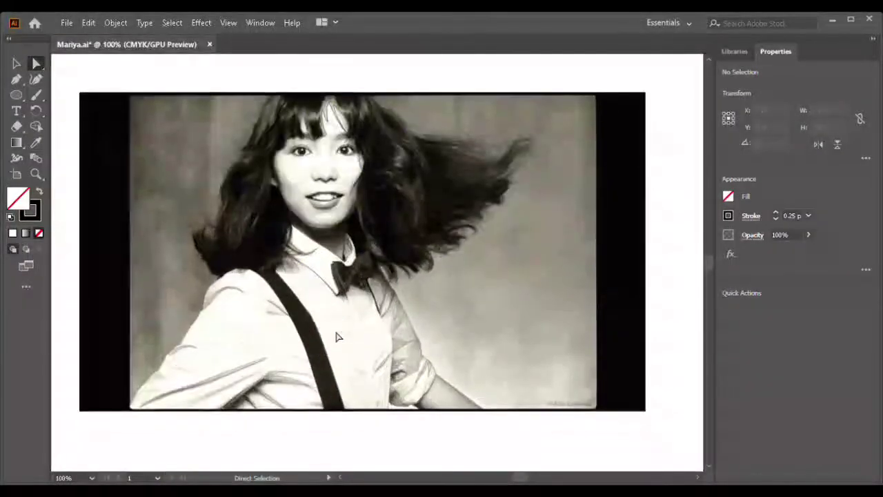
Hide the reference photo and marquee-select the entire line-art drawing.
key("ctrl+shift+w")
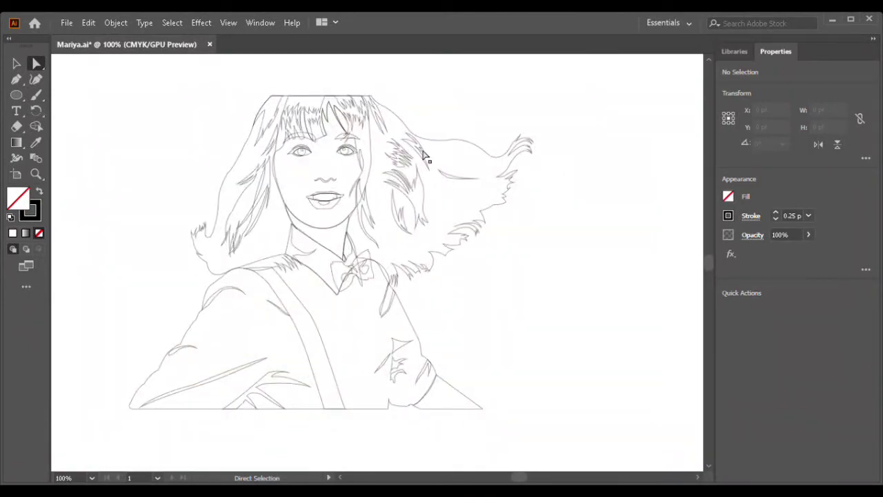
scroll(422, 150, "up", 3, "alt")
scroll(422, 150, "down", 2, "alt")
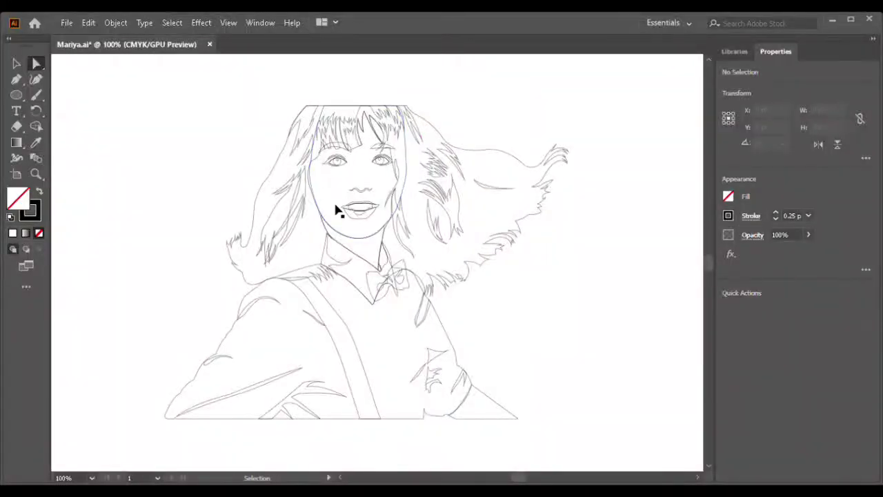
scroll(336, 207, "up", 1, "alt")
scroll(338, 212, "down", 1, "alt")
scroll(338, 211, "down", 1, "alt")
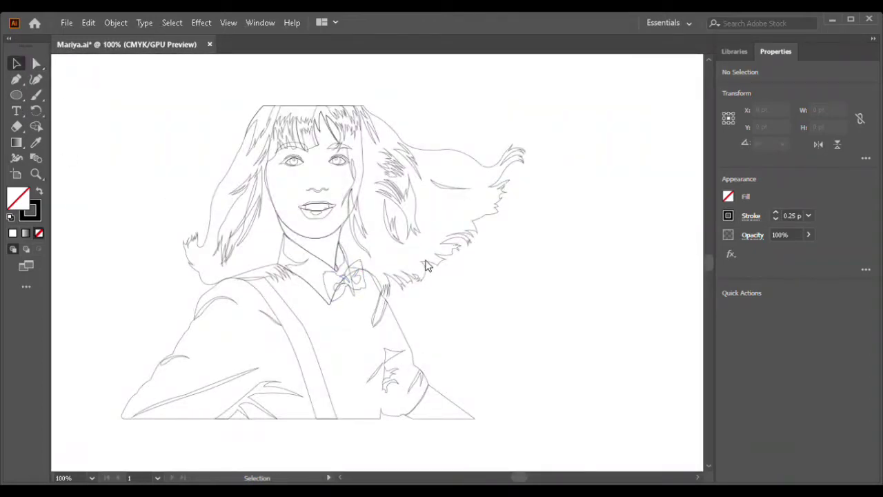
scroll(387, 276, "down", 1, "alt")
left_click_drag(181, 170, 235, 407)
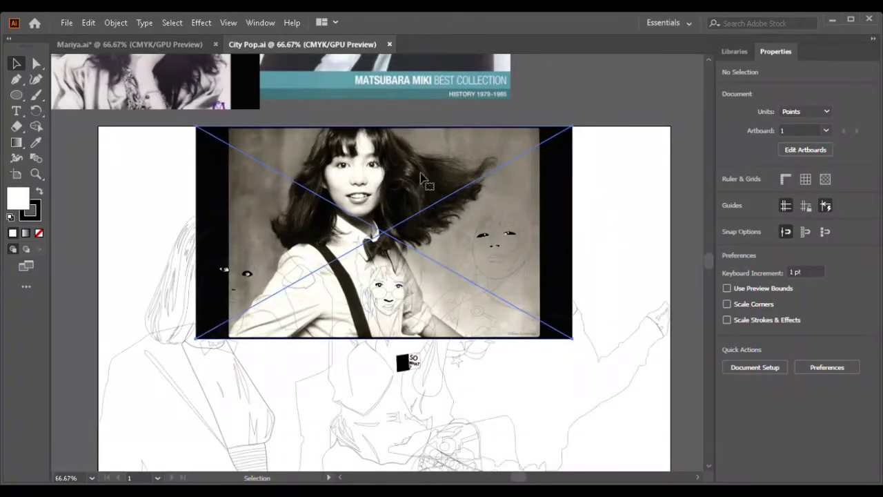
Move the reference photo left and slightly up on the City Pop artboard.
left_click_drag(532, 157, 437, 161)
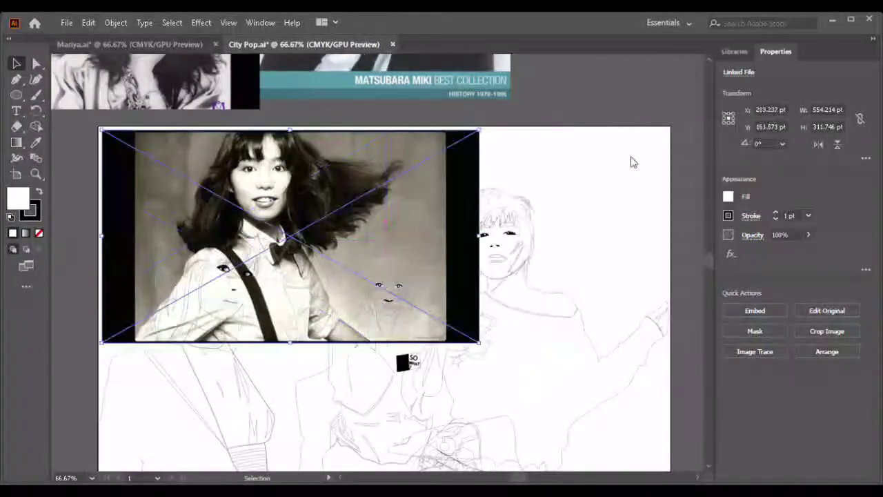
key("Up")
key("Up")
key("Up")
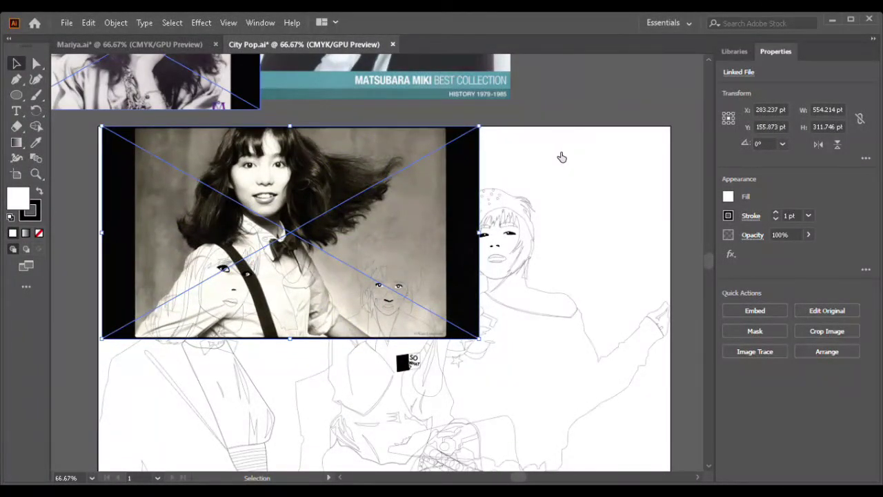
left_click(492, 113)
Line the pasted portrait line art up over the woman, then hide her photo.
left_click(405, 202)
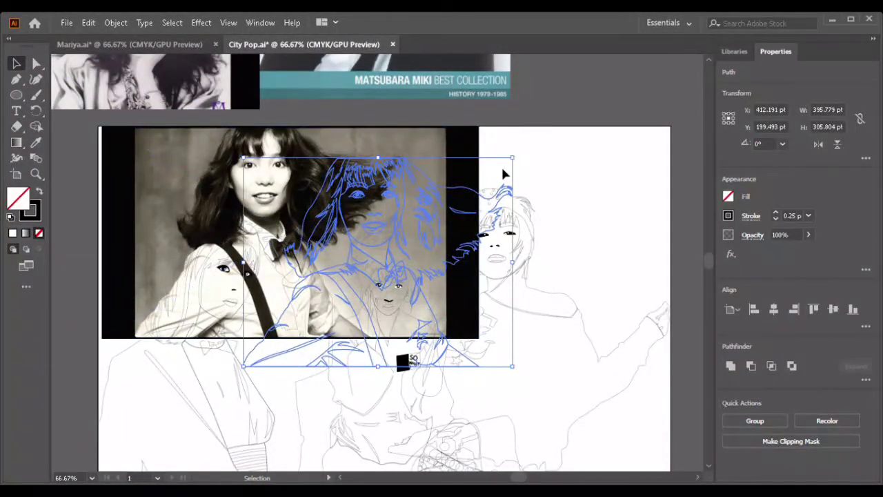
key("ctrl+shift+a")
left_click_drag(418, 200, 284, 169)
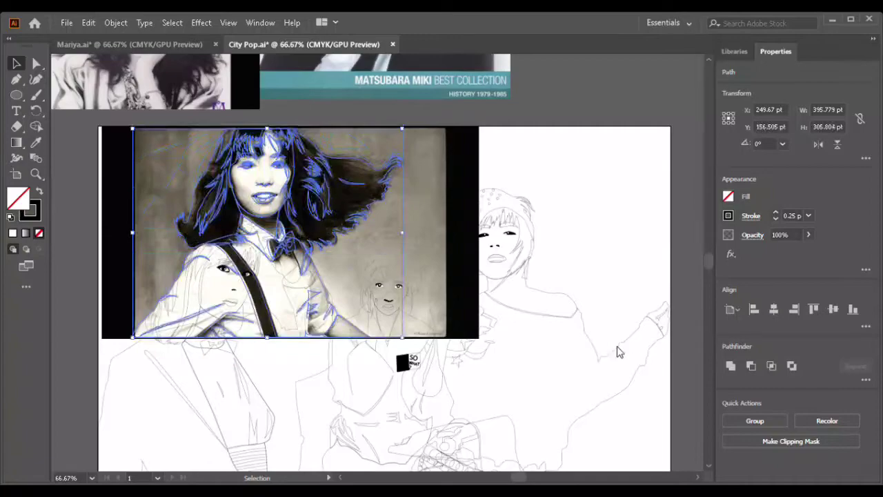
left_click(375, 243)
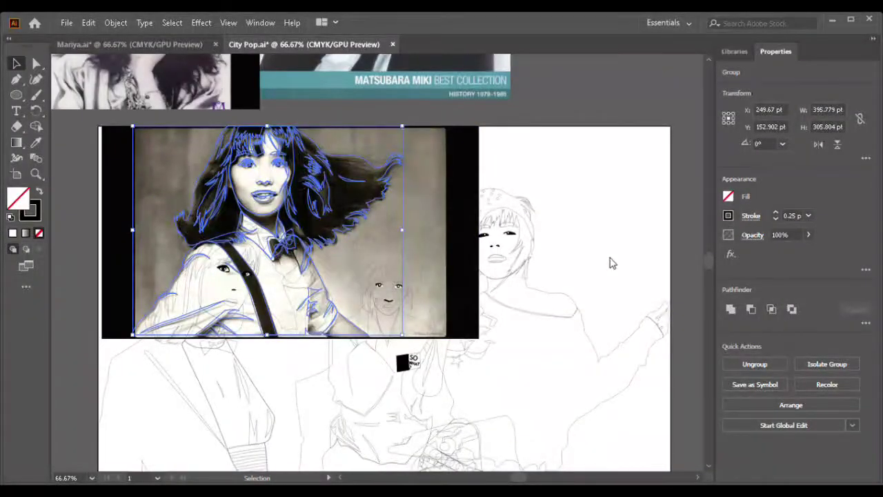
left_click(460, 150)
key("ctrl+shift+bracketleft")
left_click(564, 171)
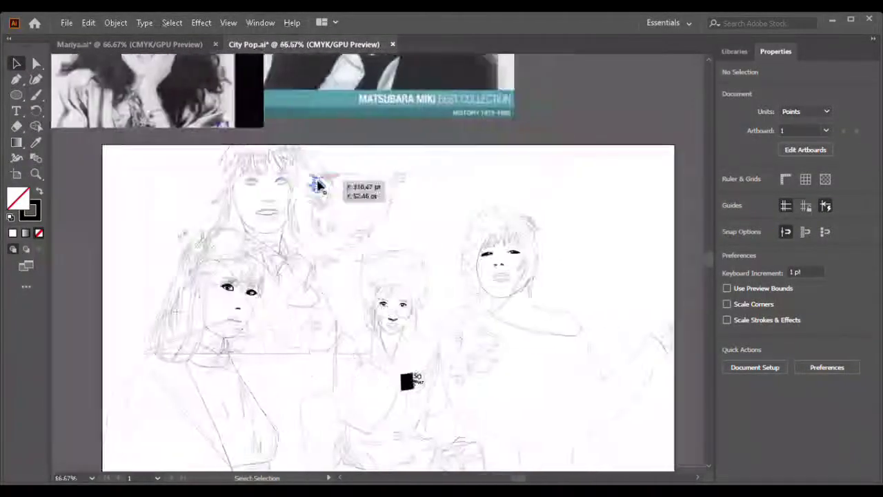
Shift the top-left woman's portrait left to the artboard edge and review the collage.
scroll(387, 259, "down", 2)
left_click(345, 98)
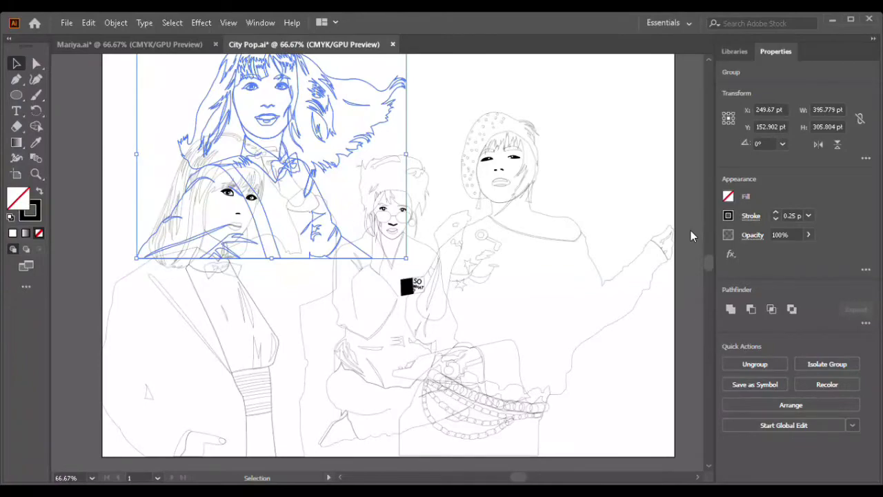
key("shift+Left")
key("shift+Left")
key("shift+Left")
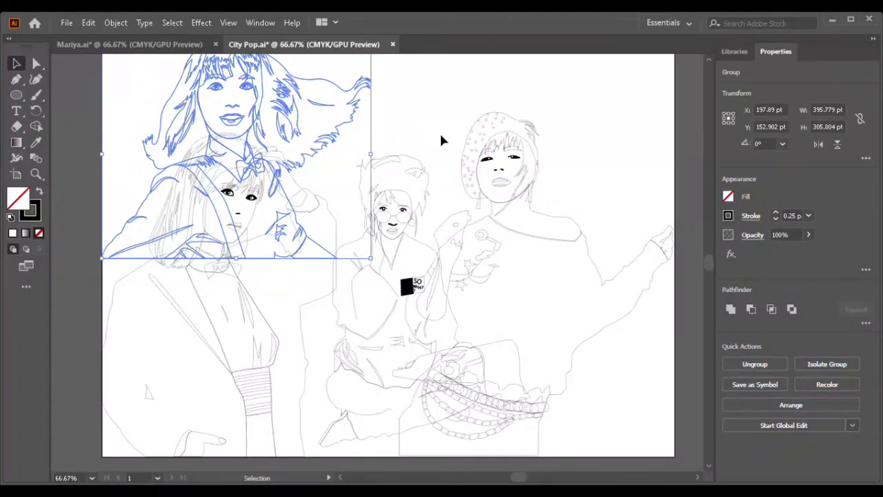
left_click(410, 143)
scroll(411, 145, "up", 1)
scroll(412, 145, "up", 1)
scroll(412, 150, "up", 1)
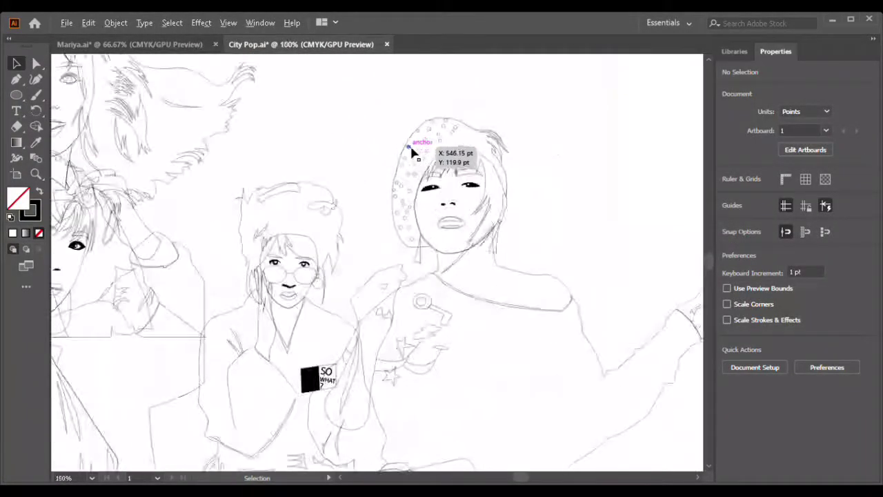
scroll(412, 153, "down", 2)
scroll(413, 153, "up", 1)
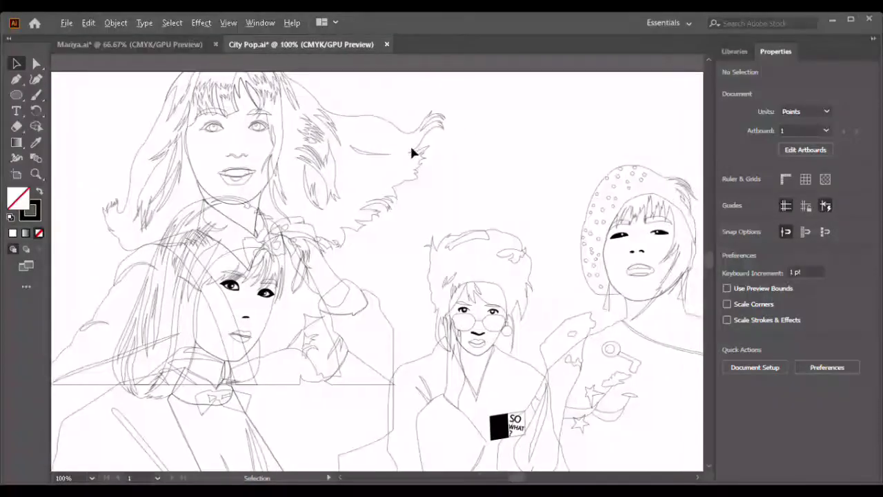
scroll(412, 153, "down", 1)
scroll(412, 154, "up", 2)
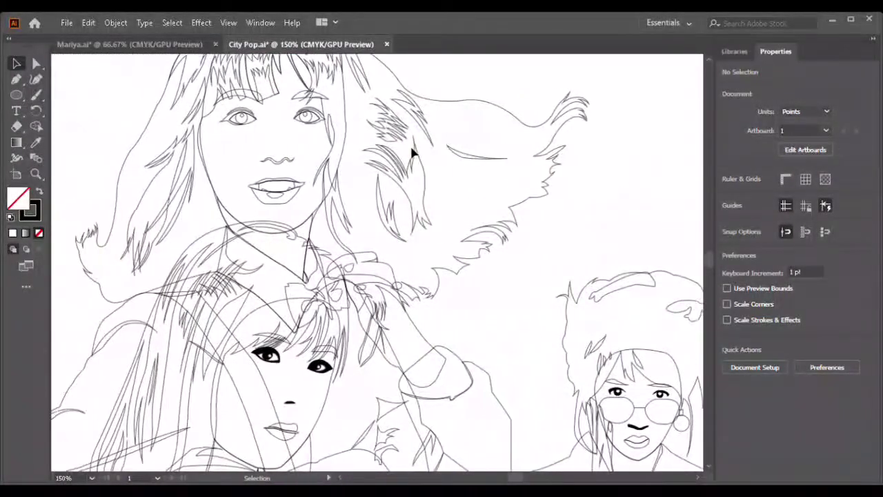
scroll(412, 153, "down", 1)
scroll(412, 150, "down", 1)
scroll(386, 162, "up", 1)
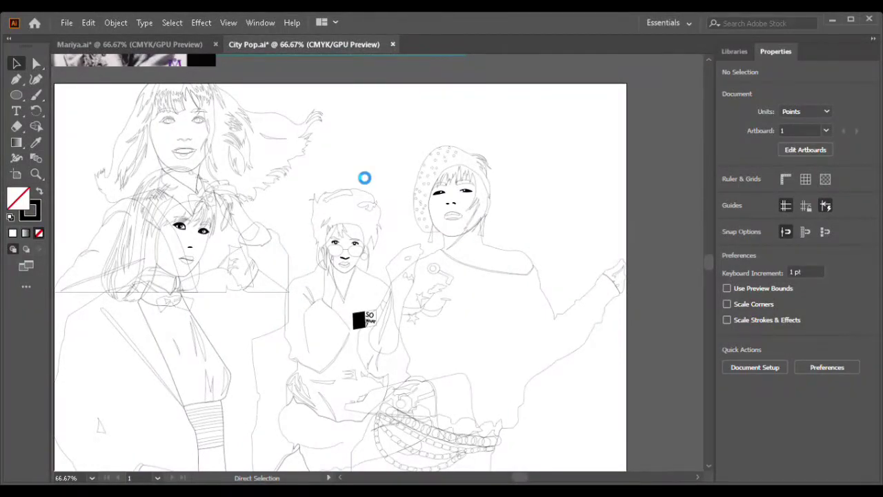
Type the title 'CITY POP' above the figures, briefly adding then removing a 'JAPAN' line.
left_click(18, 112)
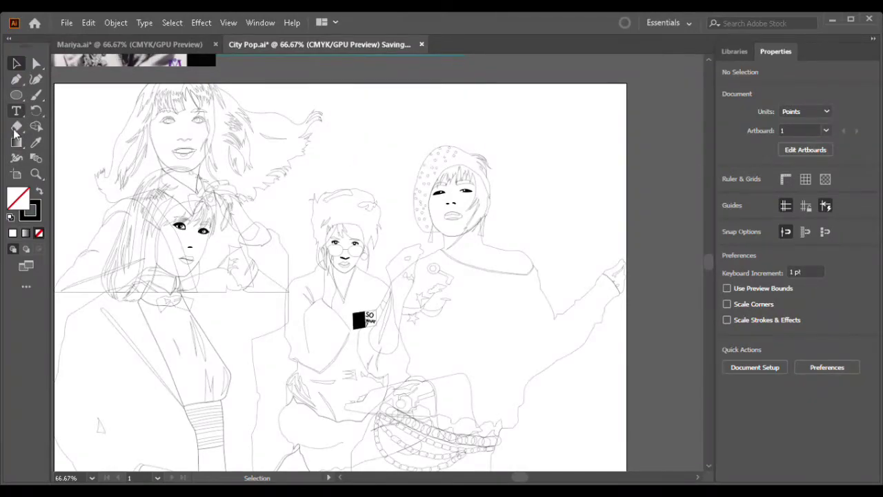
left_click(365, 148)
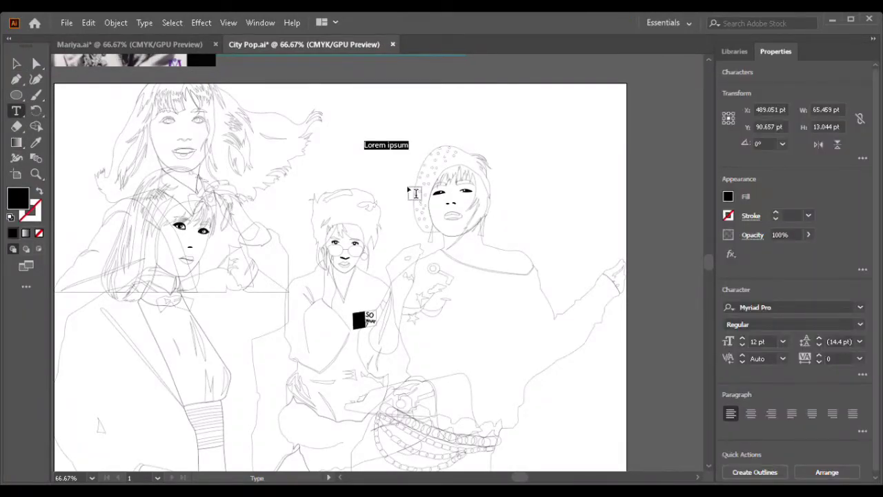
type("CITY POP")
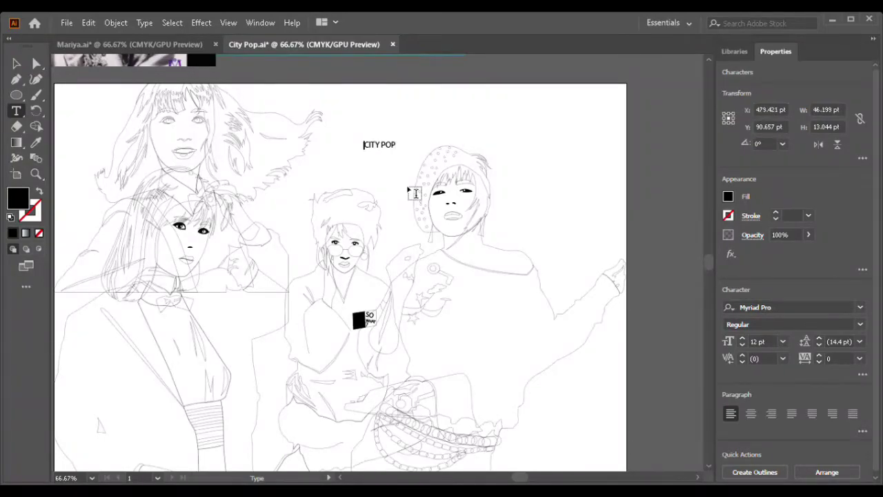
key("Return")
key("Up")
type("JAPAN")
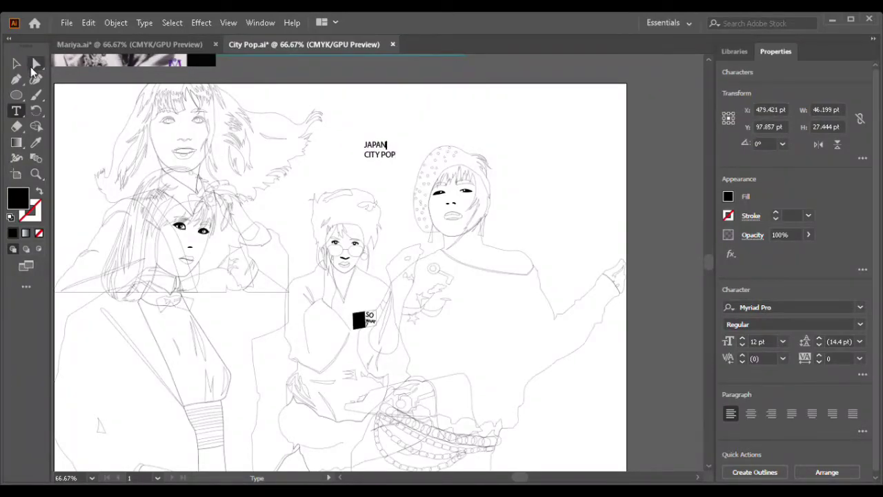
key("BackSpace")
key("BackSpace")
key("BackSpace")
key("BackSpace")
key("Delete")
left_click(17, 63)
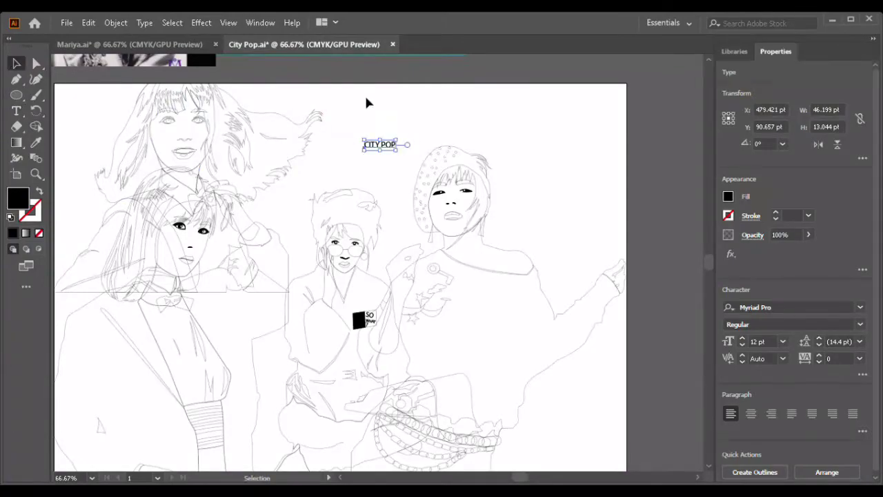
left_click(860, 311)
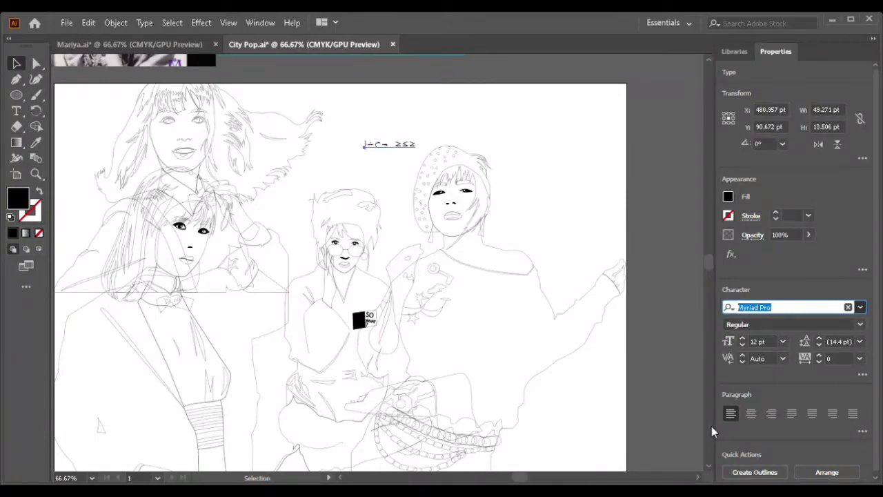
Set the title in Swiss 721 Black Outline BT at 50 pt.
left_click(726, 415)
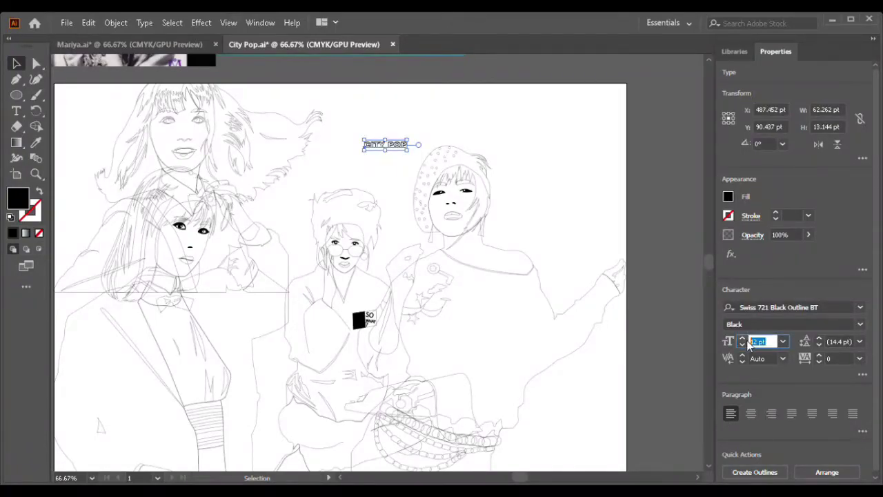
left_click(751, 340)
type("50")
left_click(387, 153)
left_click(757, 341)
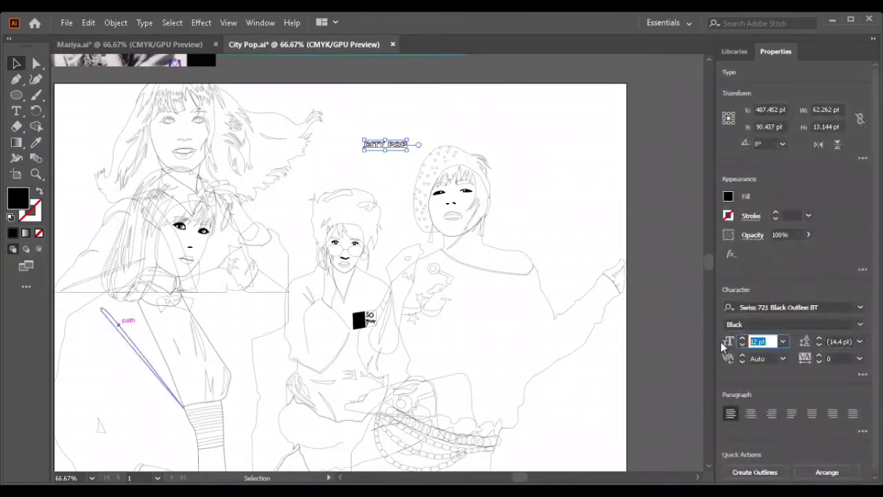
type("50")
key("Return")
Split the title into centred 'CITY' and 'POP' lines and move it toward the top centre.
left_click_drag(471, 142, 388, 156)
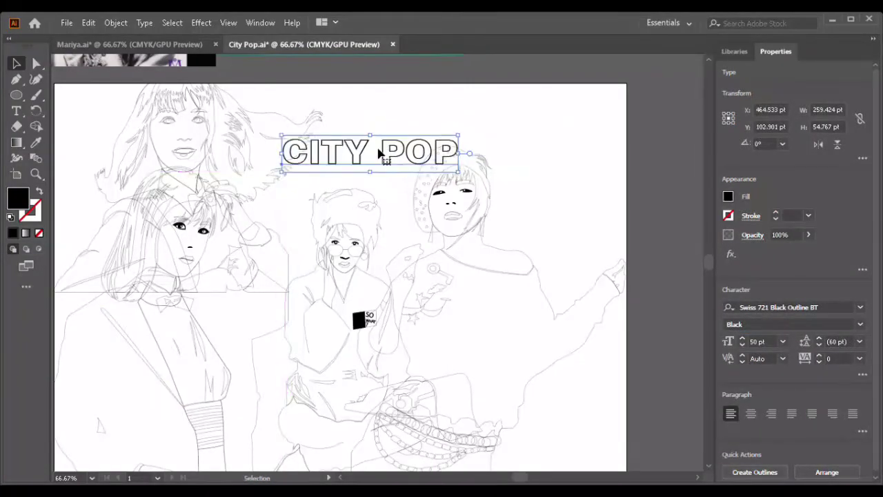
key("t")
left_click(388, 154)
key("Return")
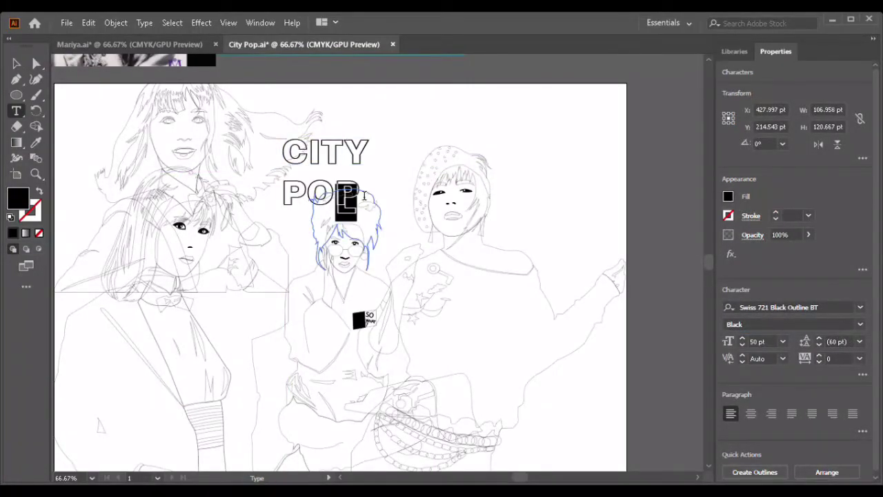
key("Escape")
left_click(751, 413)
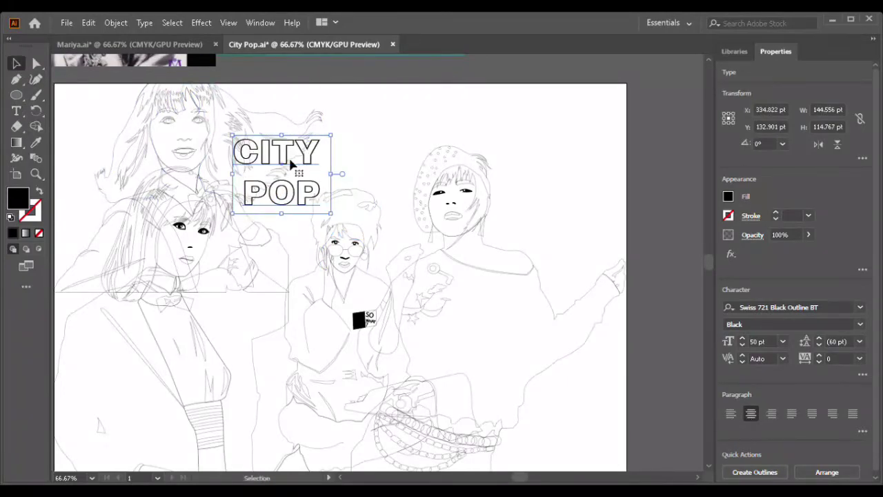
left_click_drag(290, 162, 363, 146)
Enlarge the title to 80 pt and nudge it slightly up and right.
left_click(745, 345)
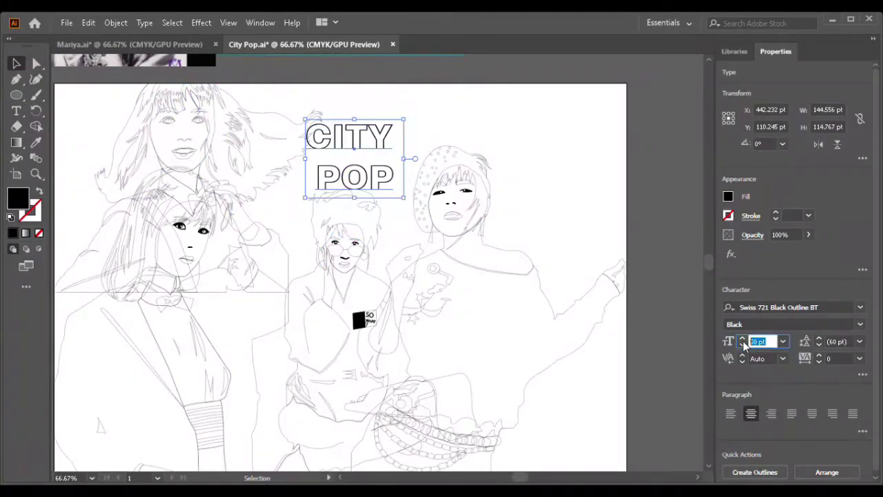
type("80")
key("Return")
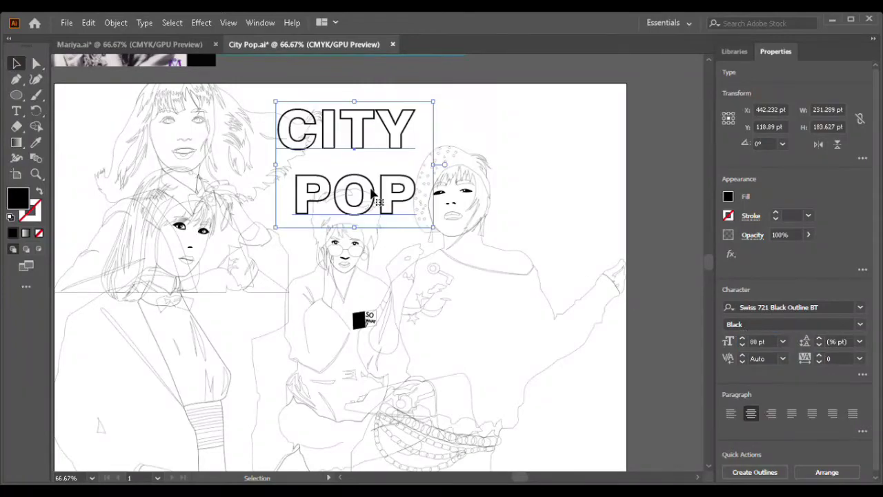
left_click_drag(372, 129, 380, 113)
Preview fonts on the title and settle on Komika Axis.
left_click(776, 307)
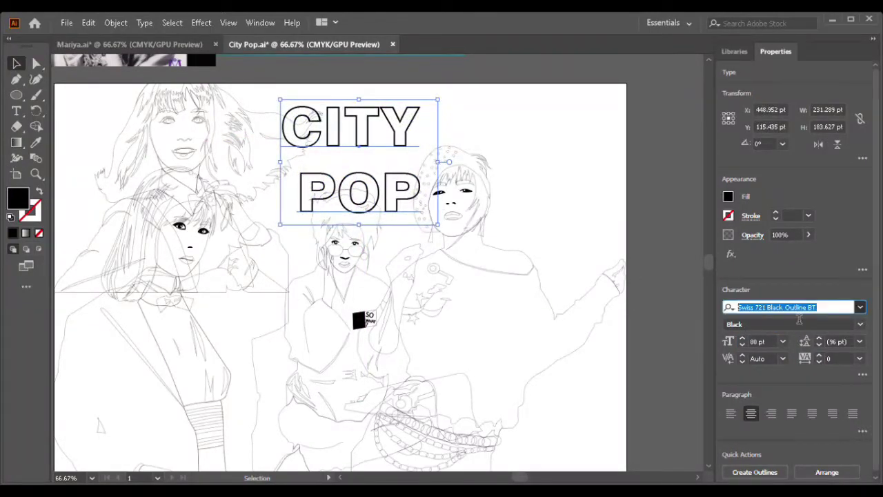
key("Down")
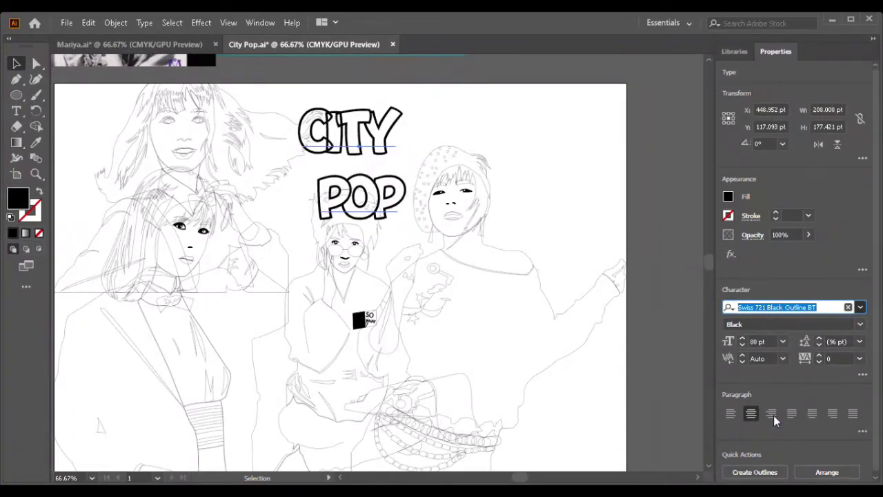
key("Down")
key("Down")
key("Down")
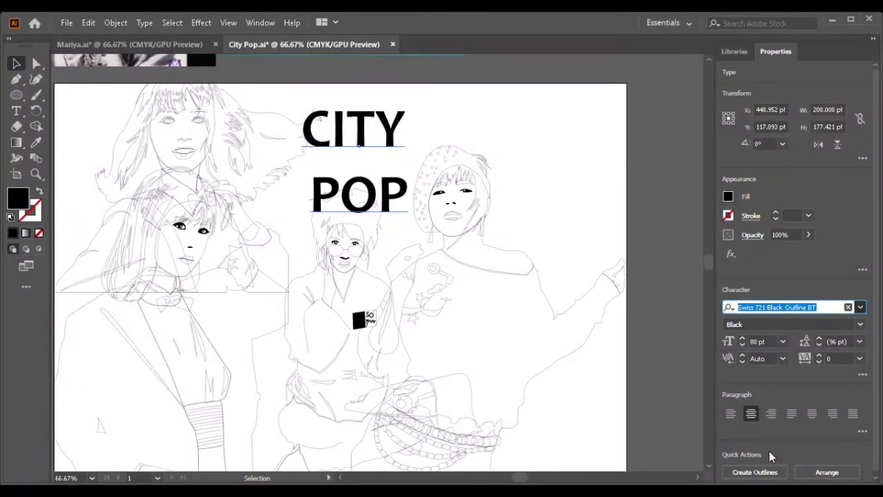
key("Down")
key("Down")
key("Down")
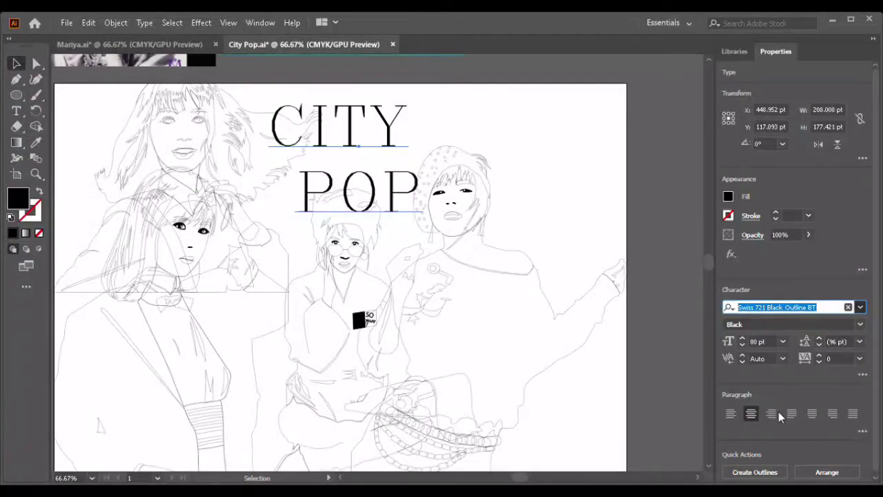
key("Down")
key("Down")
key("Down")
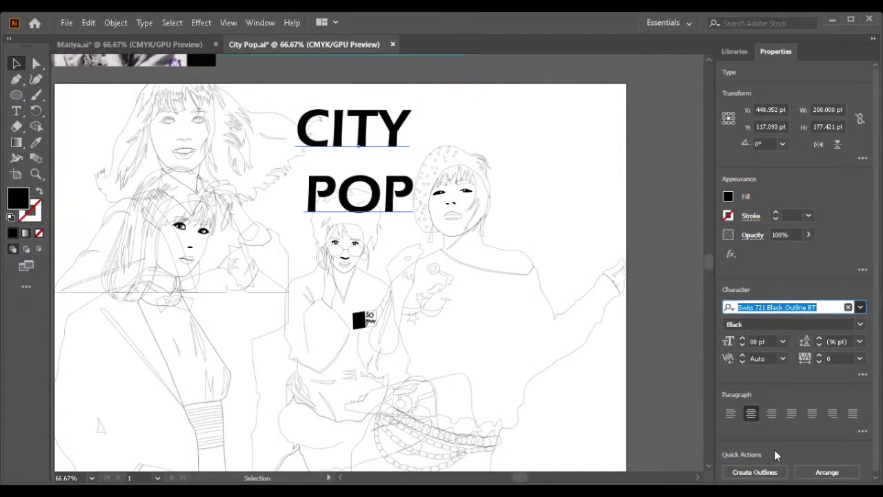
key("Down")
key("Down")
key("Down")
key("Down")
key("Down")
key("Down")
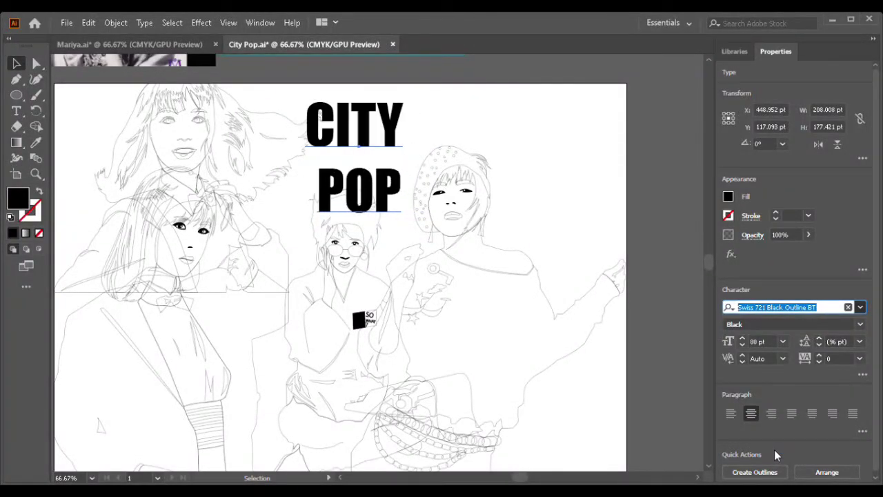
key("Down")
key("Down")
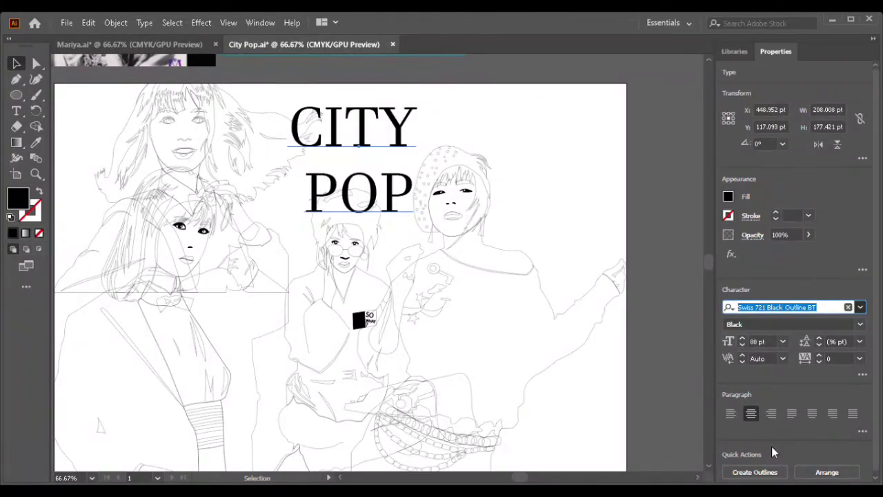
key("Down")
key("Down")
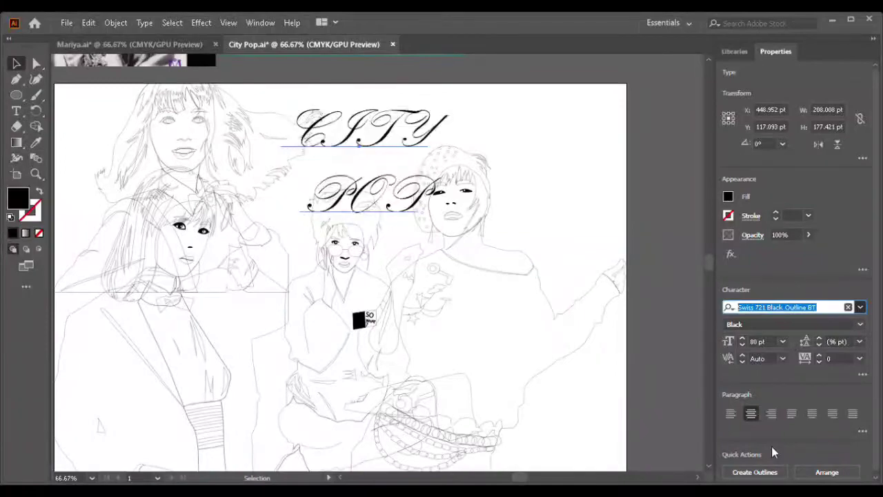
key("Down")
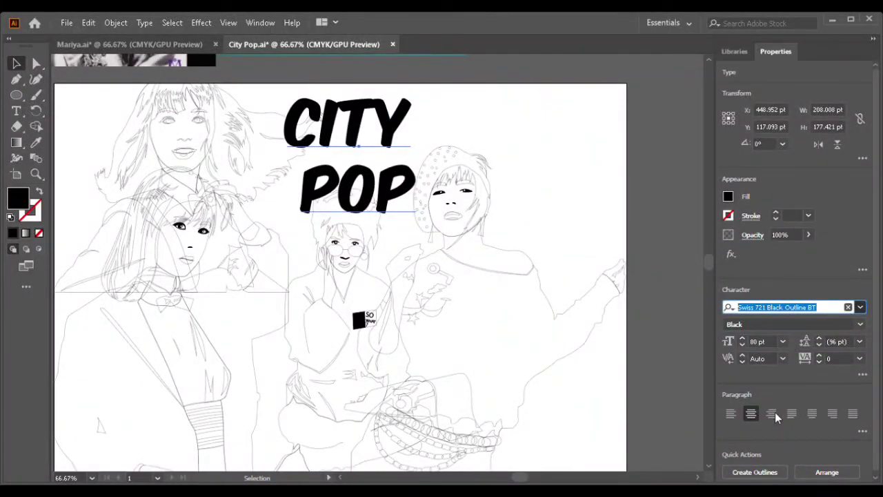
key("Return")
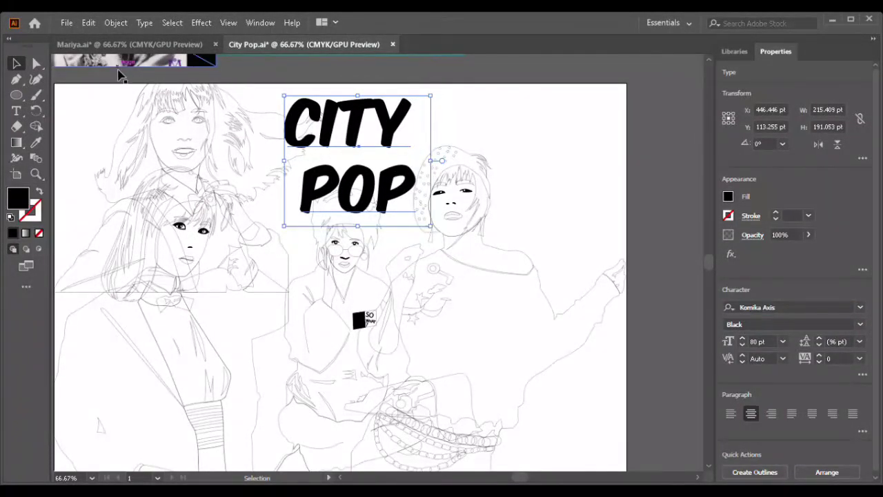
Make the CITY POP title hollow with no fill and a 1 pt black stroke, then shift it slightly.
key("slash")
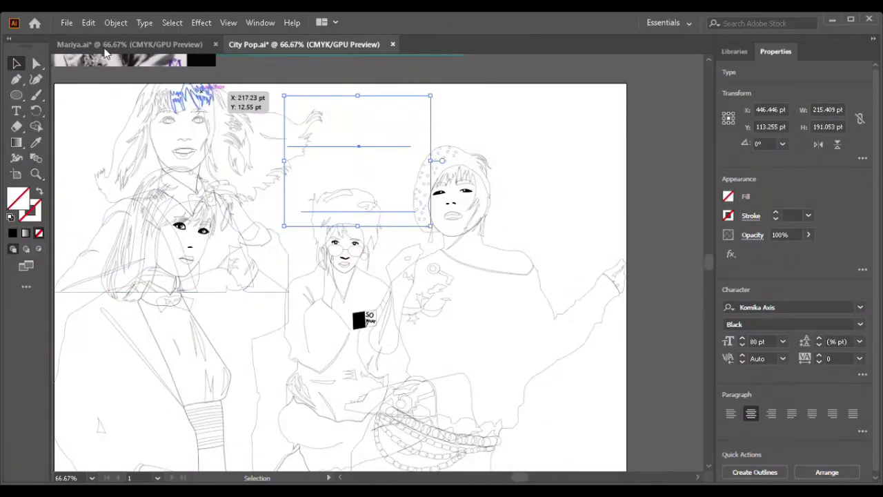
key("shift+x")
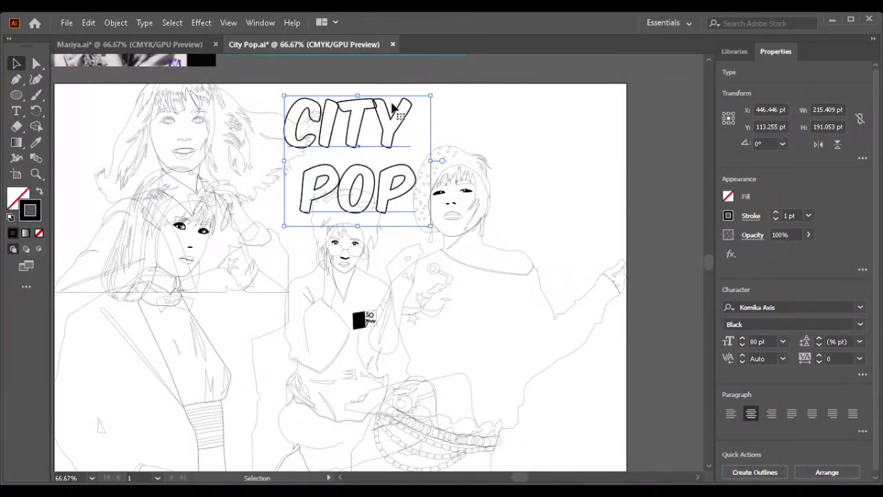
left_click(364, 123)
left_click_drag(359, 119, 367, 118)
Nudge and deselect the title, then bring the Mariya.ai document back into view.
left_click(421, 183)
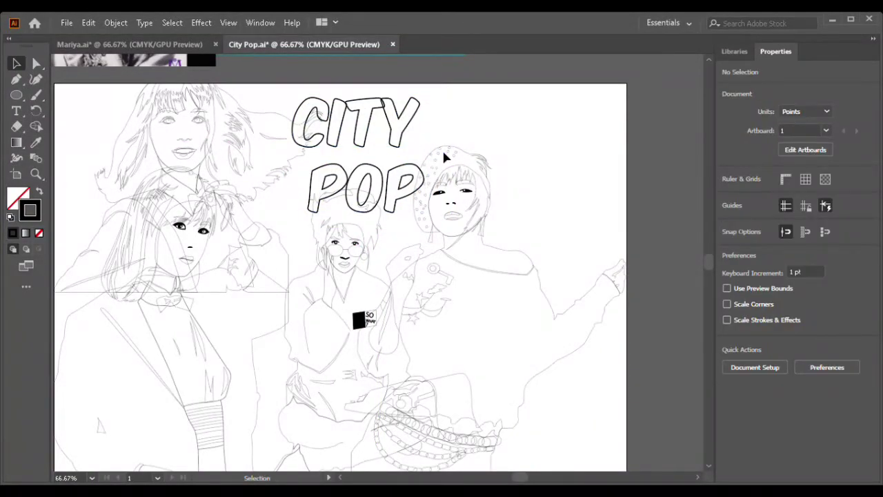
scroll(380, 131, "left", 1)
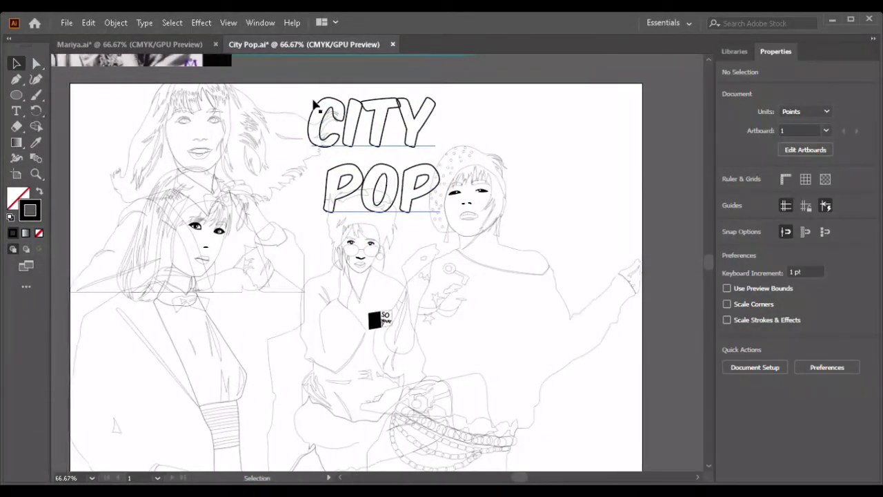
key("ctrl+Tab")
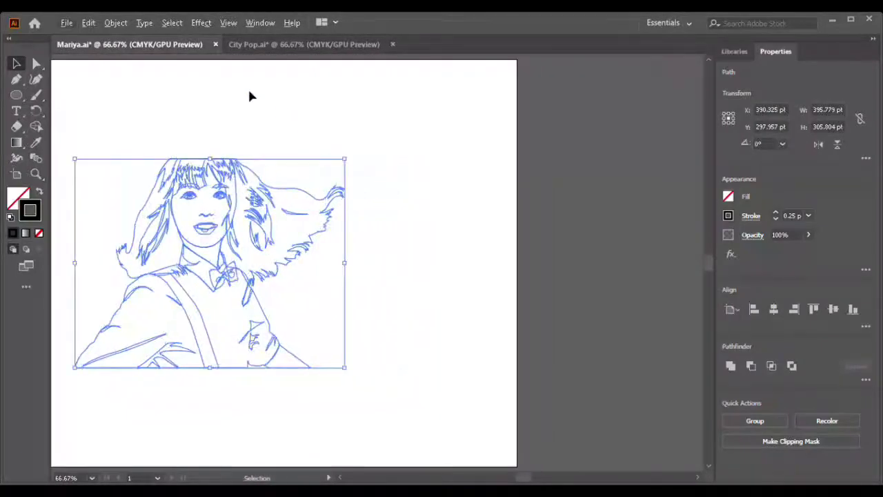